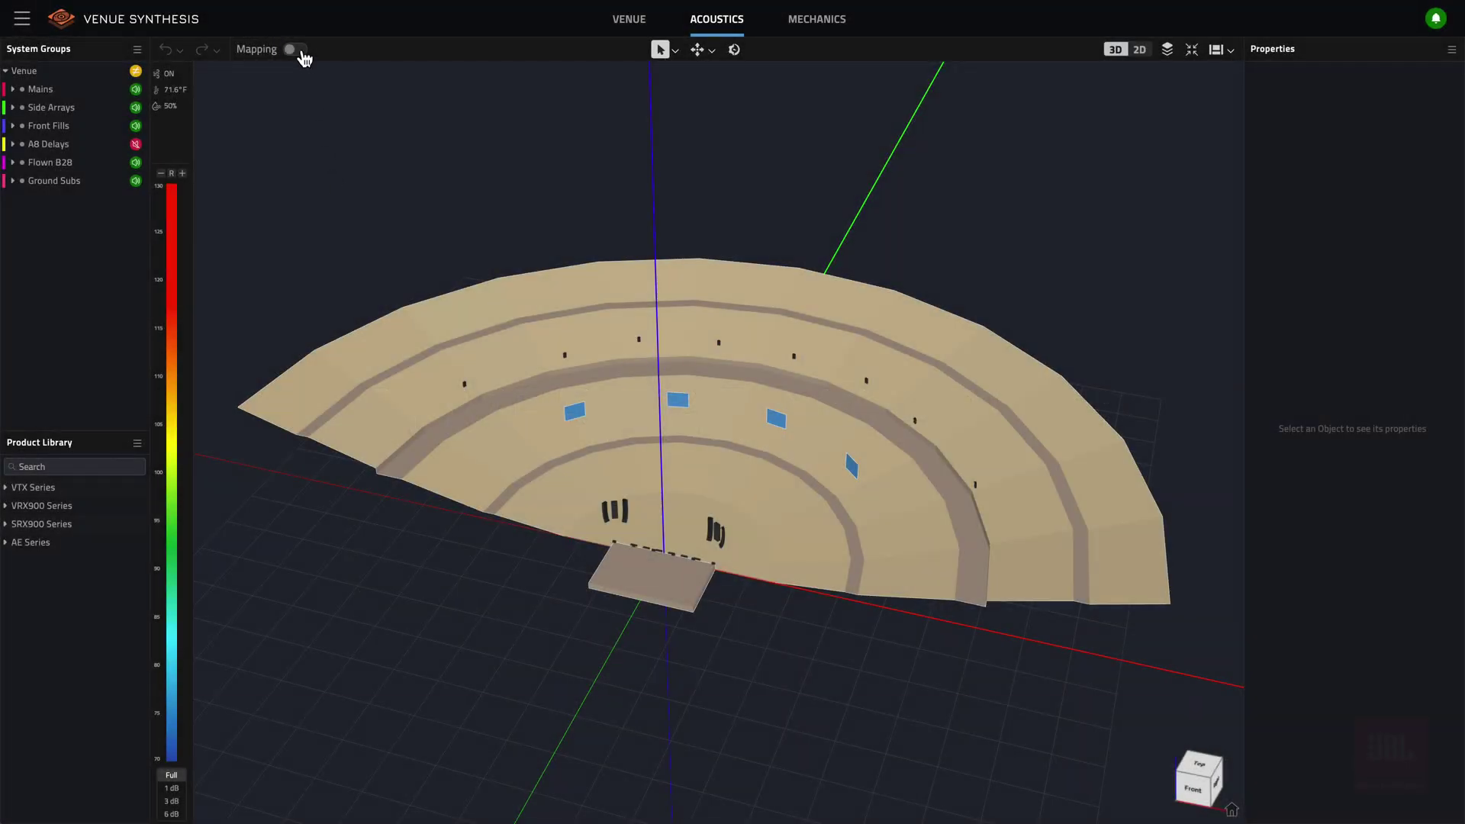
# Turn on venue mapping plotted as Coverage and unmute the A8 Delays group
pyautogui.click(295, 50)
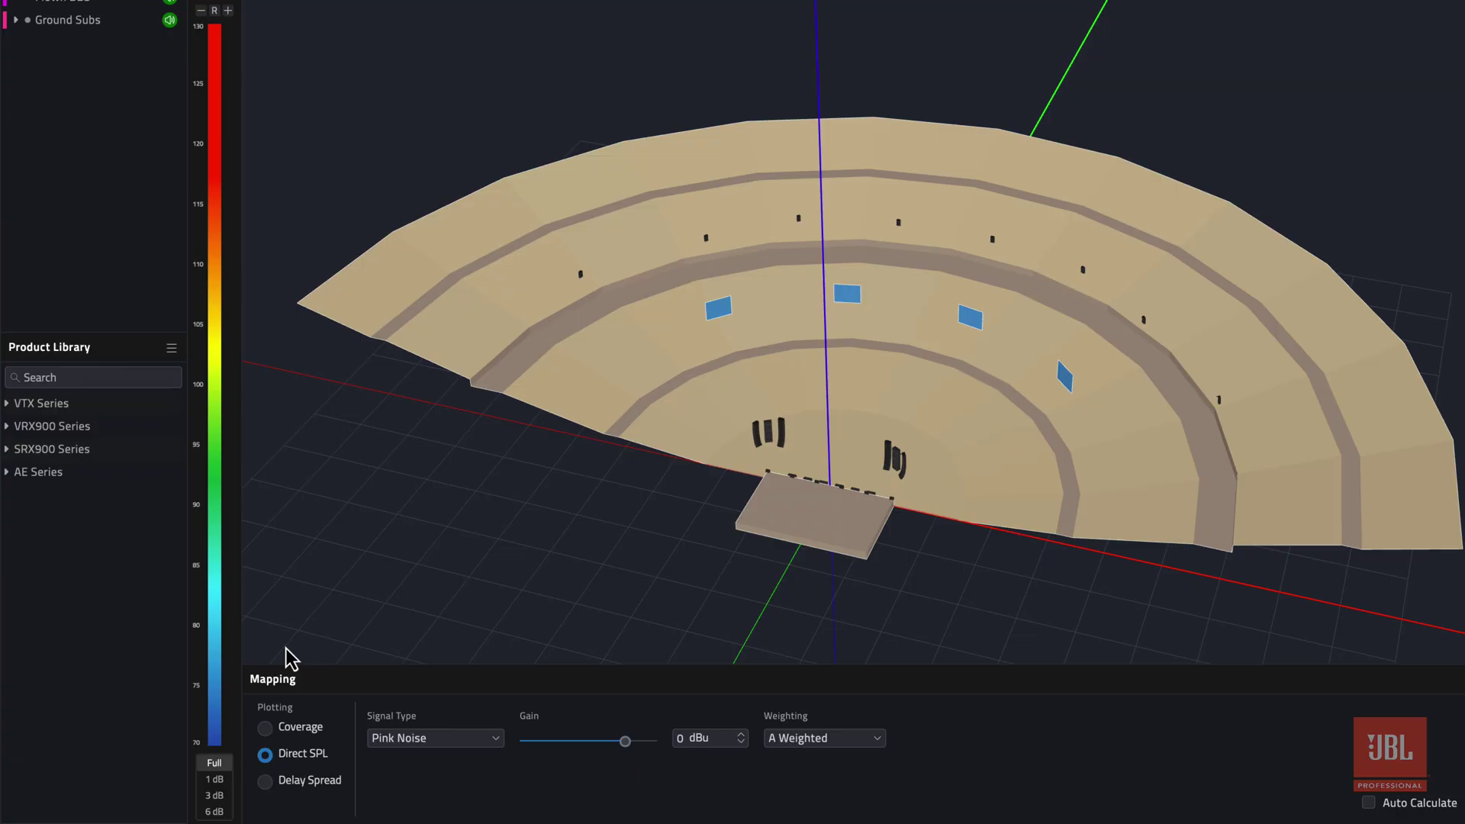
pyautogui.click(285, 734)
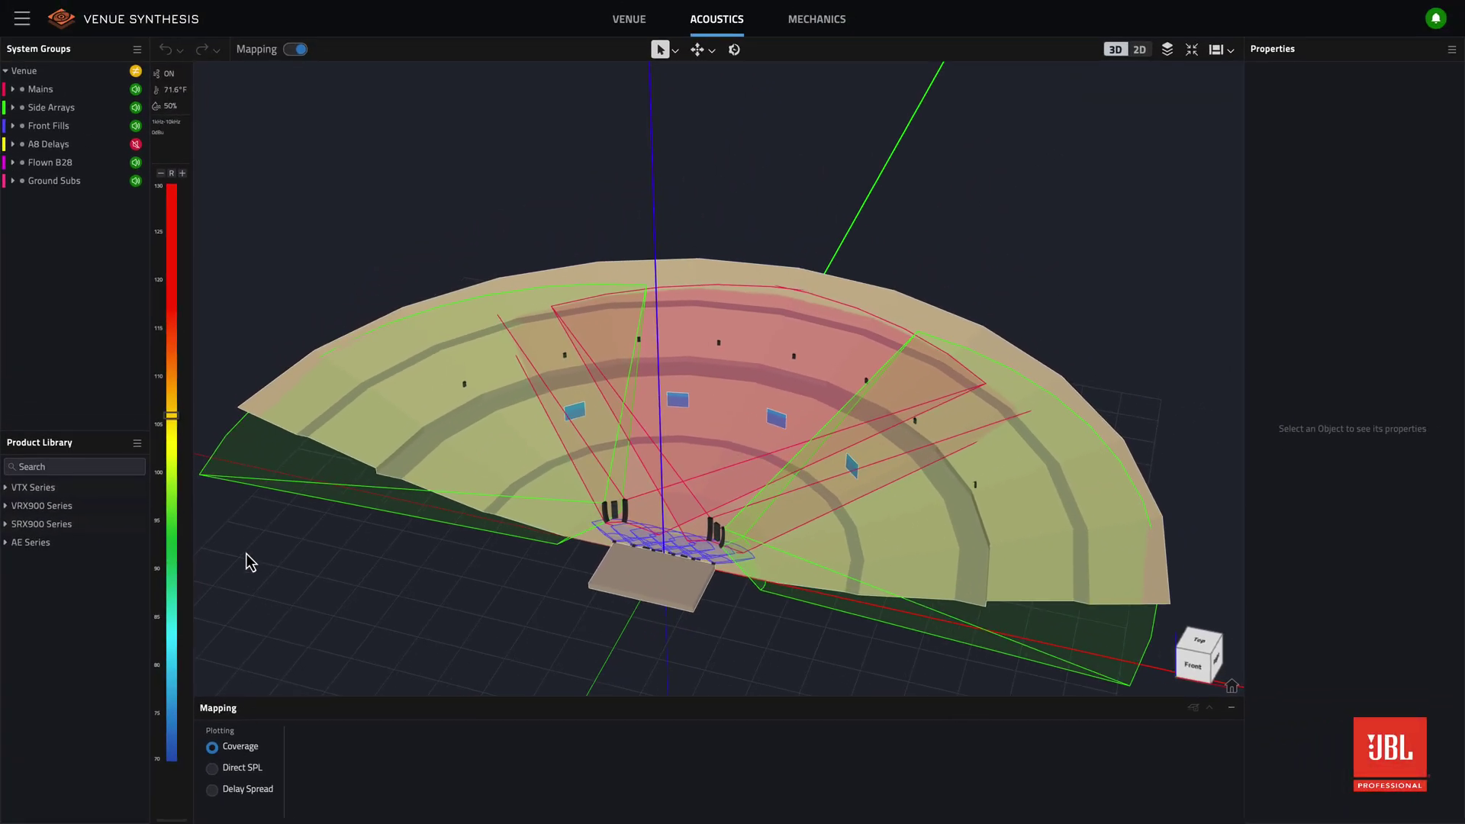
pyautogui.click(136, 145)
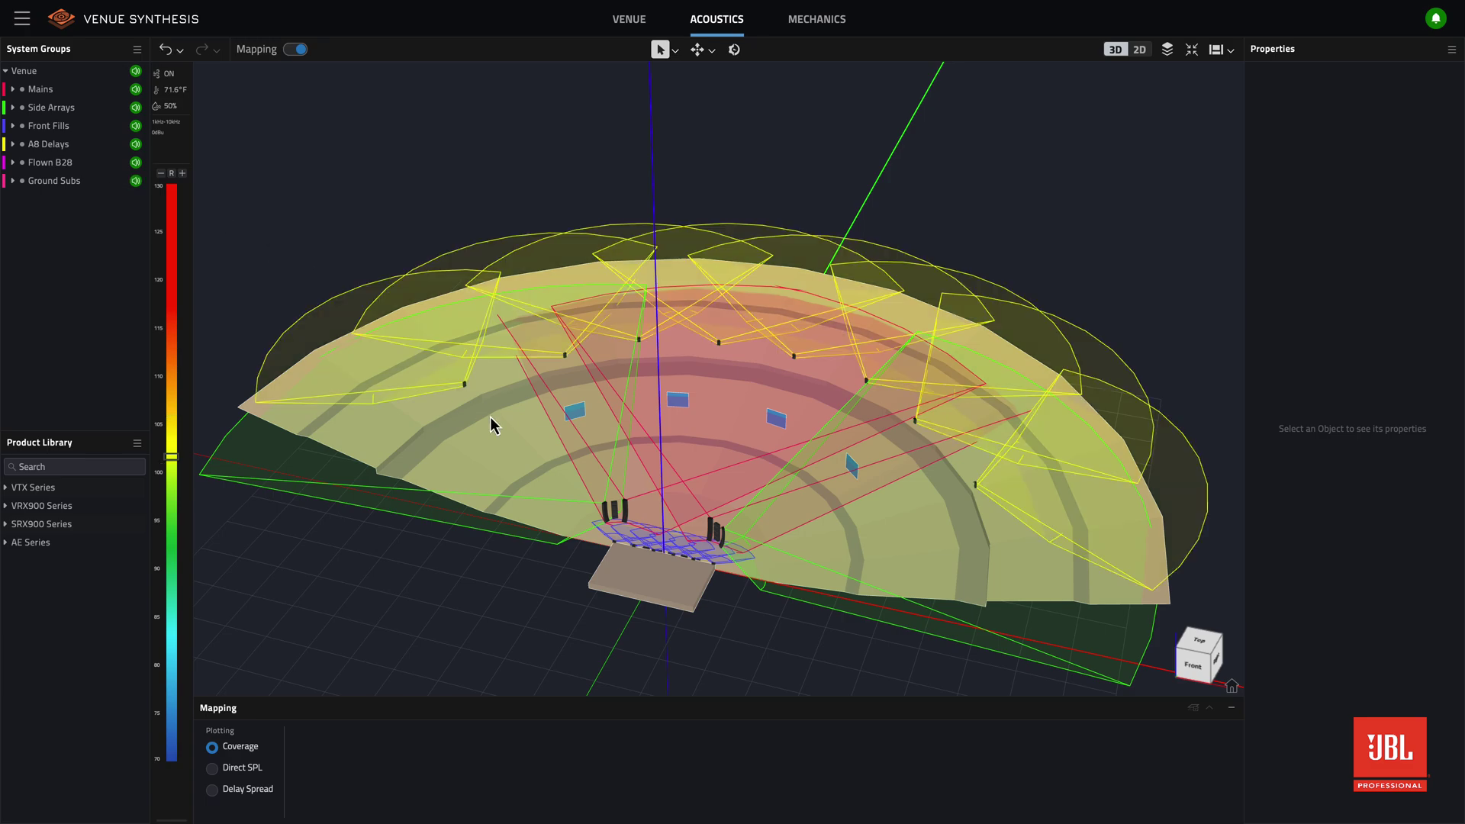
pyautogui.moveTo(406, 433); pyautogui.dragTo(479, 410, button='middle')
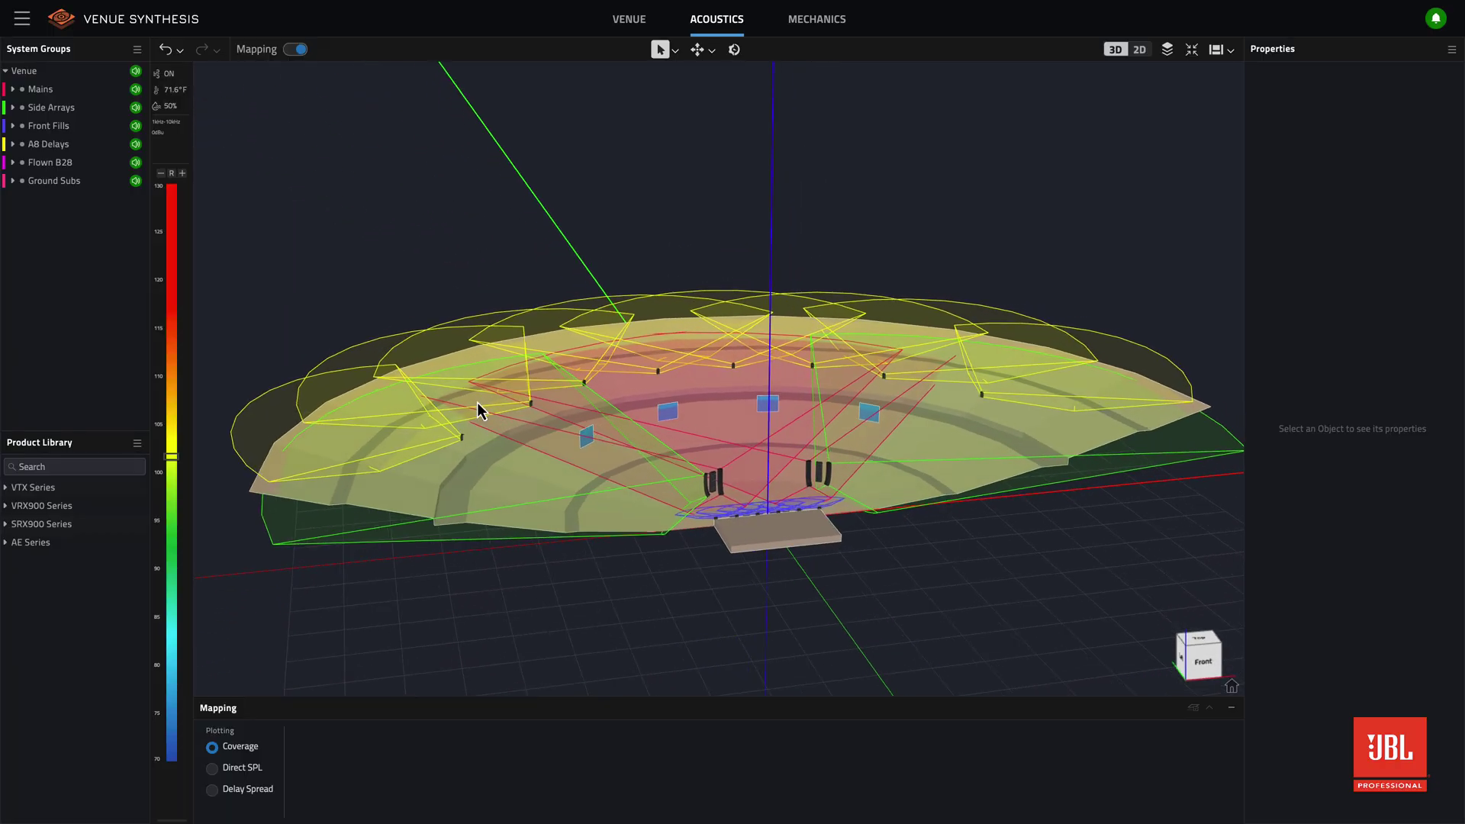
# Solo VTX A12 L under Mains, then unmute all groups again
pyautogui.click(17, 90)
pyautogui.click(13, 90)
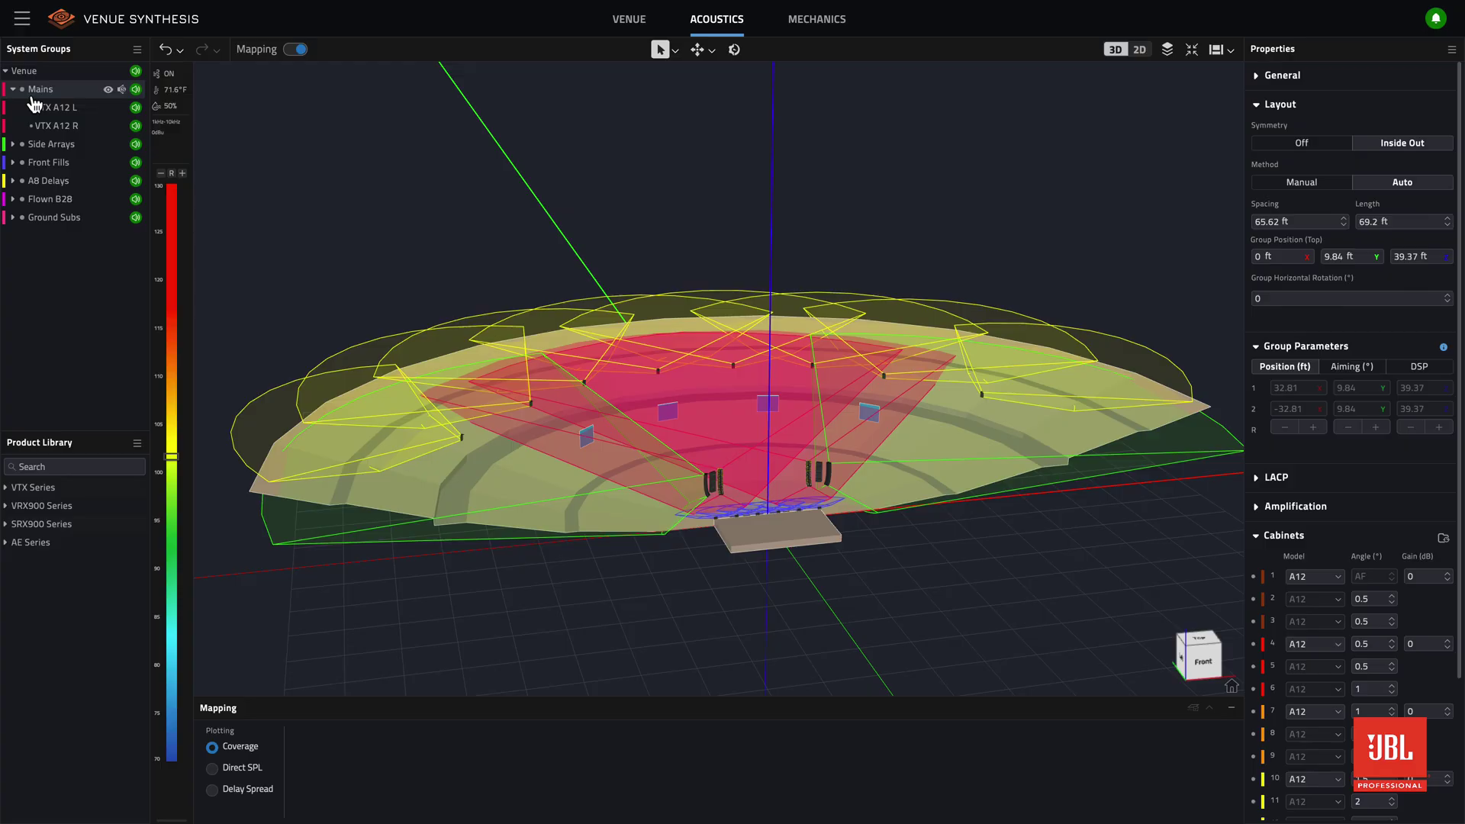
pyautogui.click(122, 107)
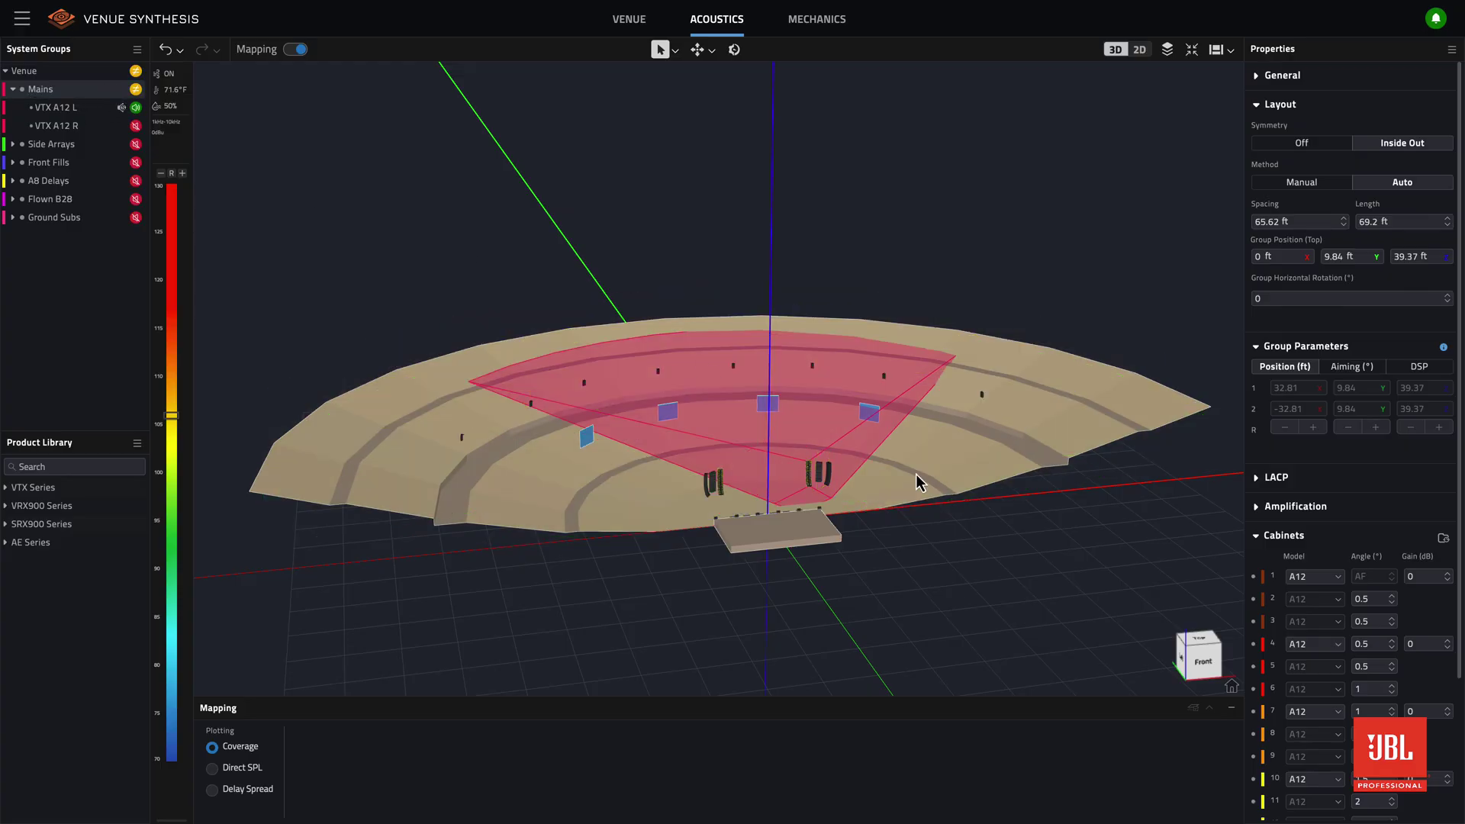
pyautogui.scroll(8, 772, 470)
pyautogui.moveTo(1011, 571); pyautogui.dragTo(954, 581)
pyautogui.doubleClick(51, 92)
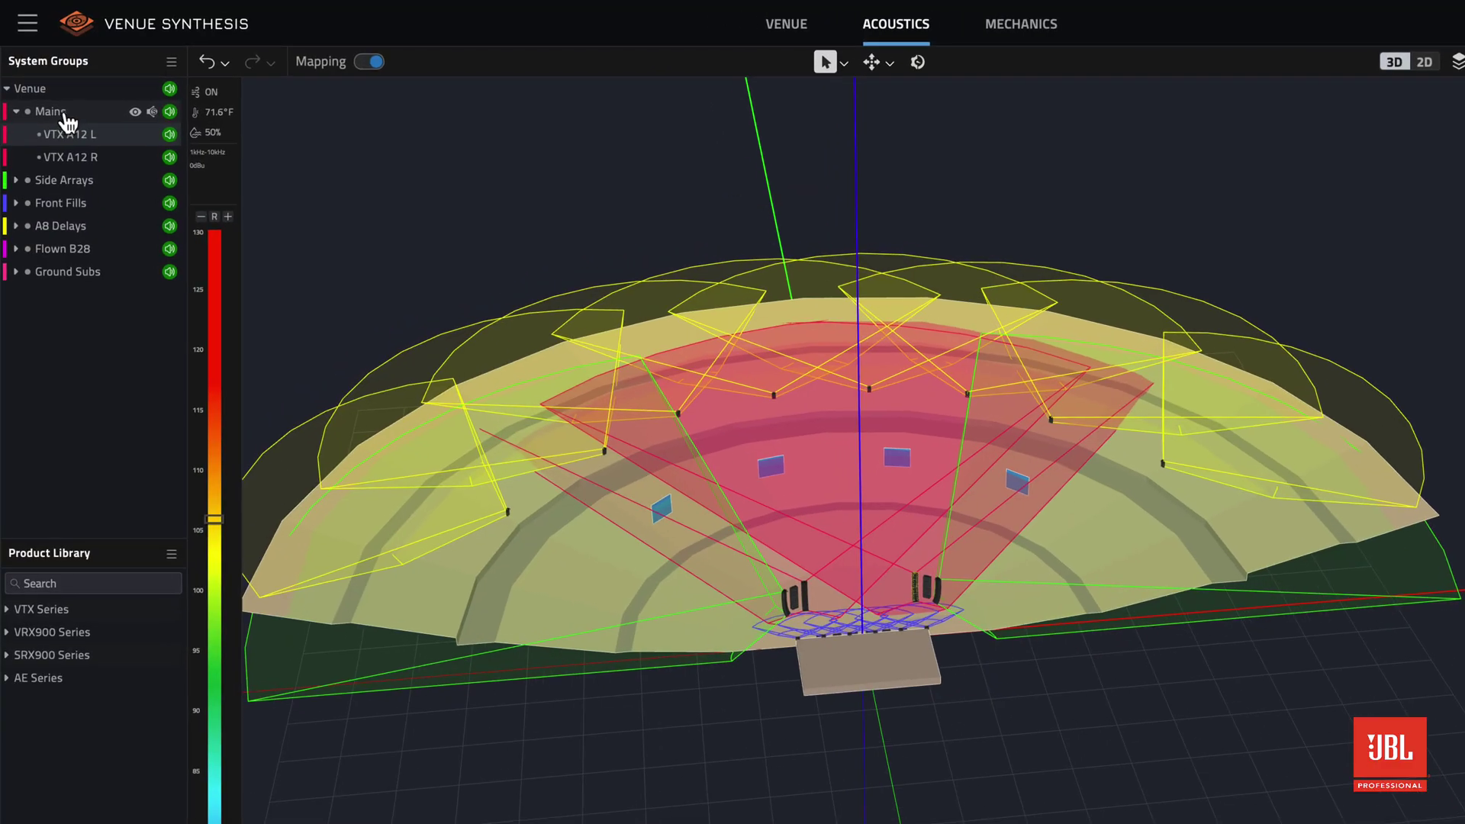
# Recolour the Mains group orange (#ff8000) using Change Color
pyautogui.rightClick(68, 122)
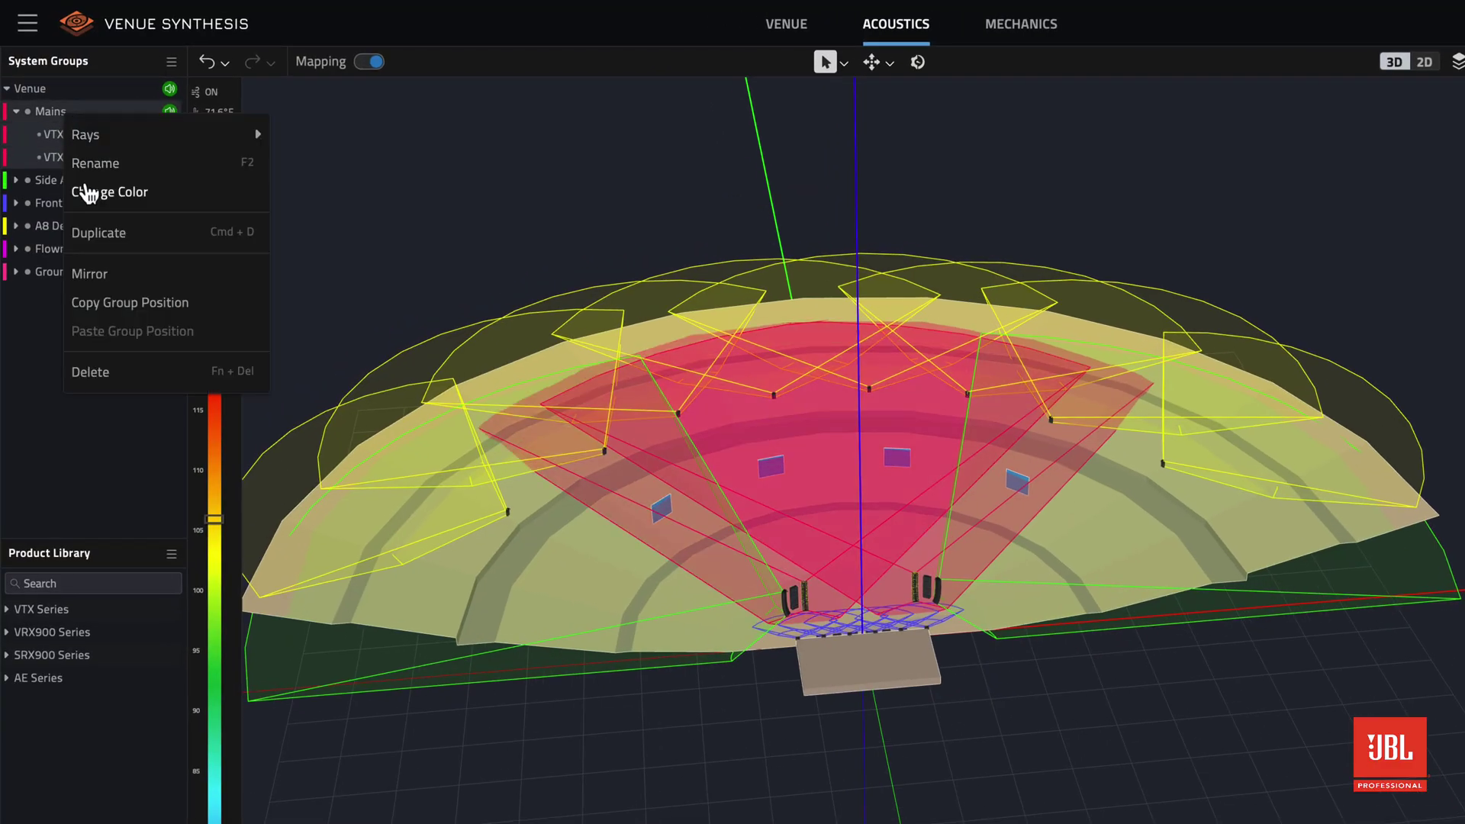
pyautogui.click(91, 192)
pyautogui.click(210, 245)
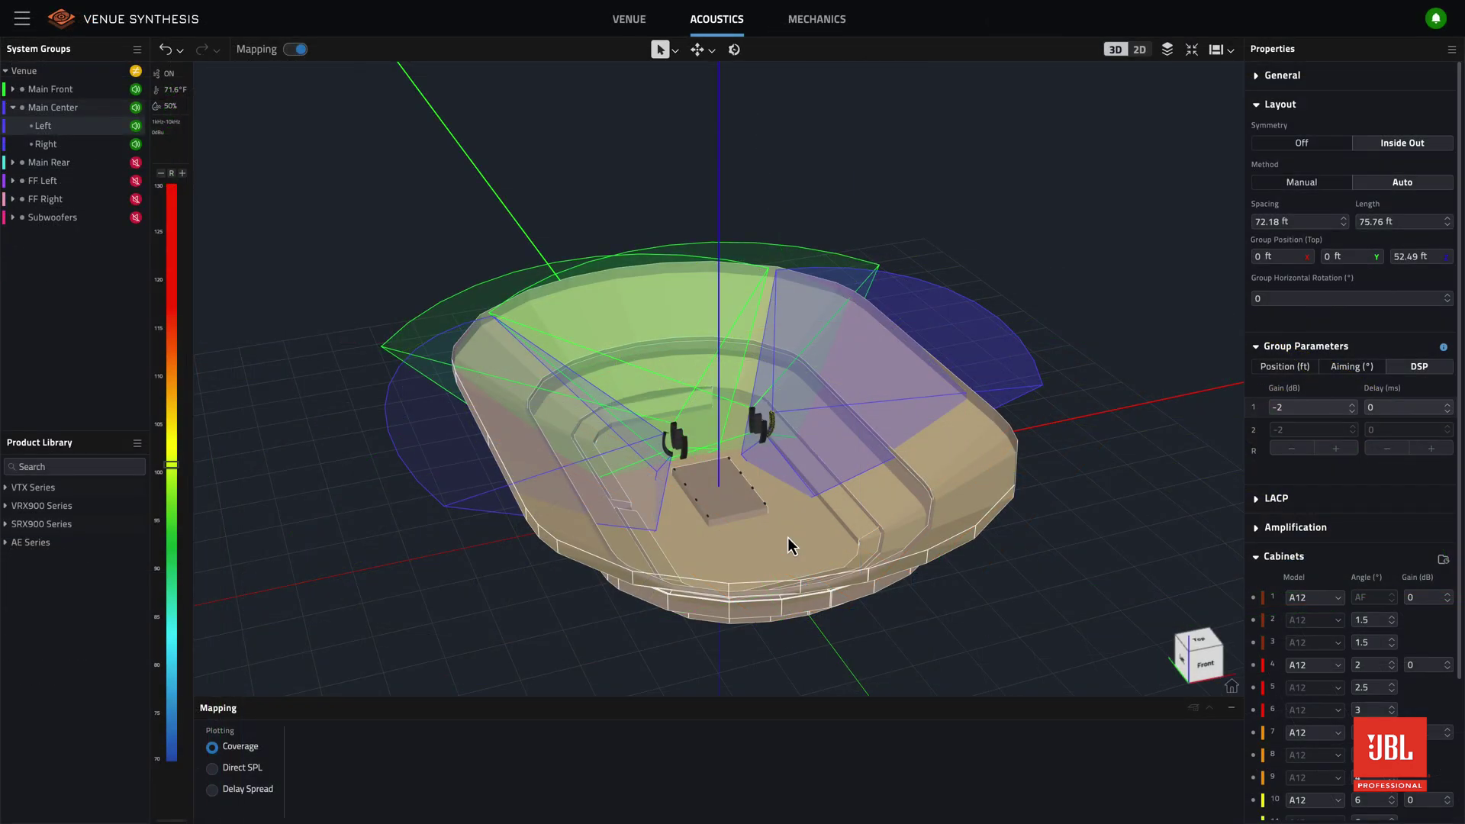
pyautogui.moveTo(788, 538); pyautogui.dragTo(737, 651, button='middle')
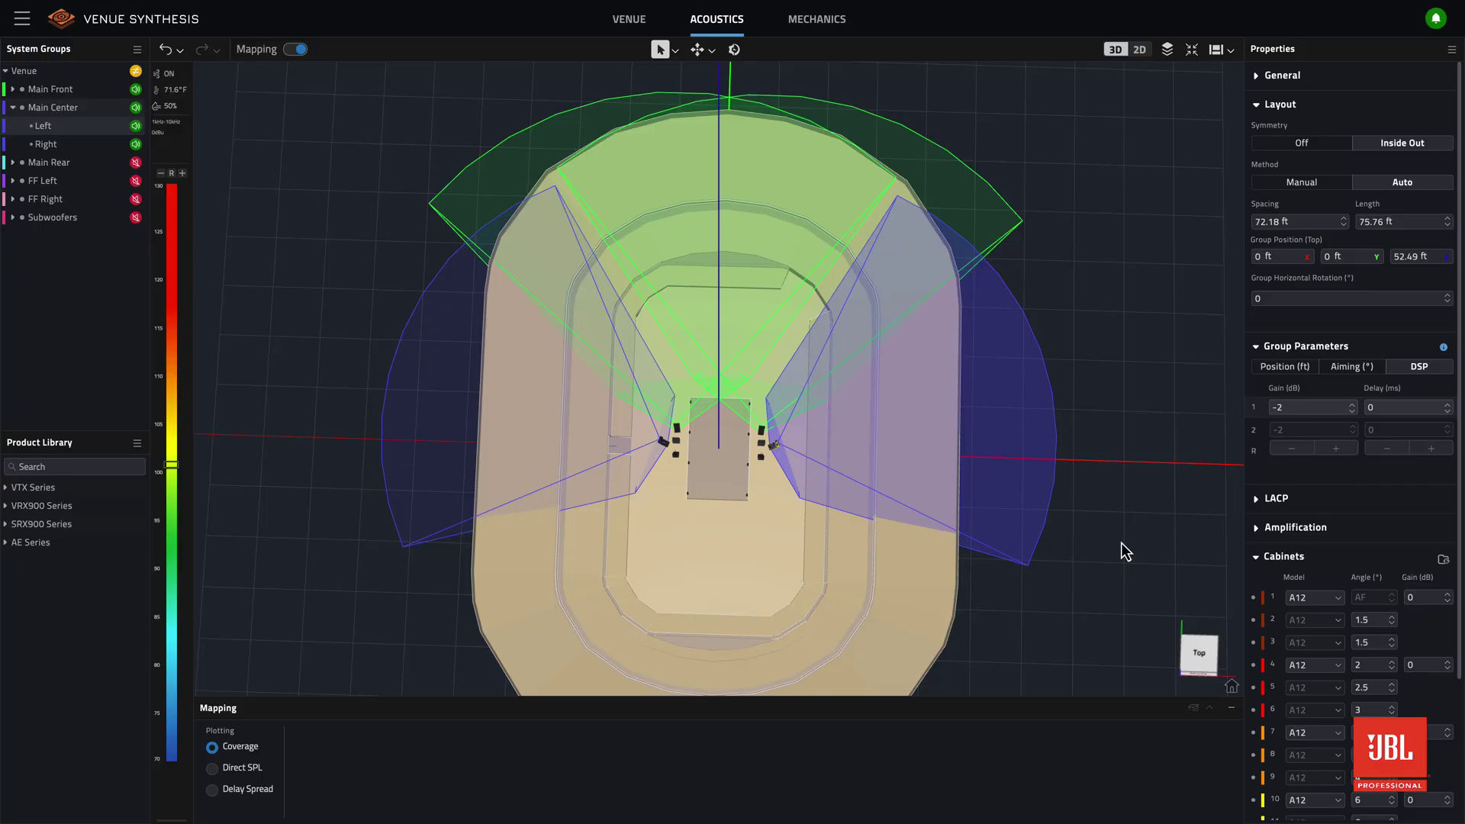
# Aim Main Center's row-1 horizontal angle at -90° in Group Parameters > Aiming
pyautogui.click(1351, 367)
pyautogui.click(1318, 387)
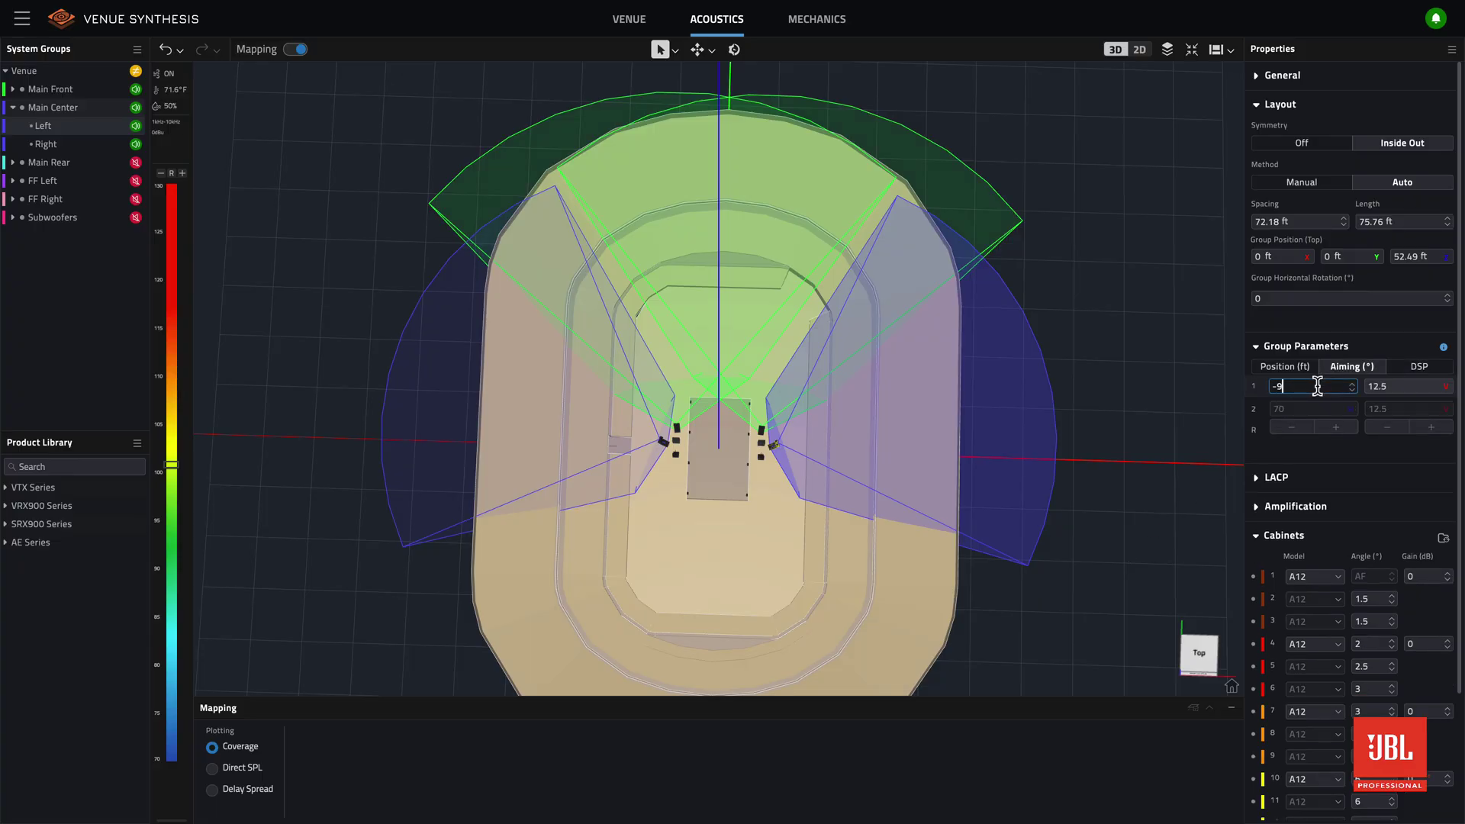
pyautogui.press('Return')
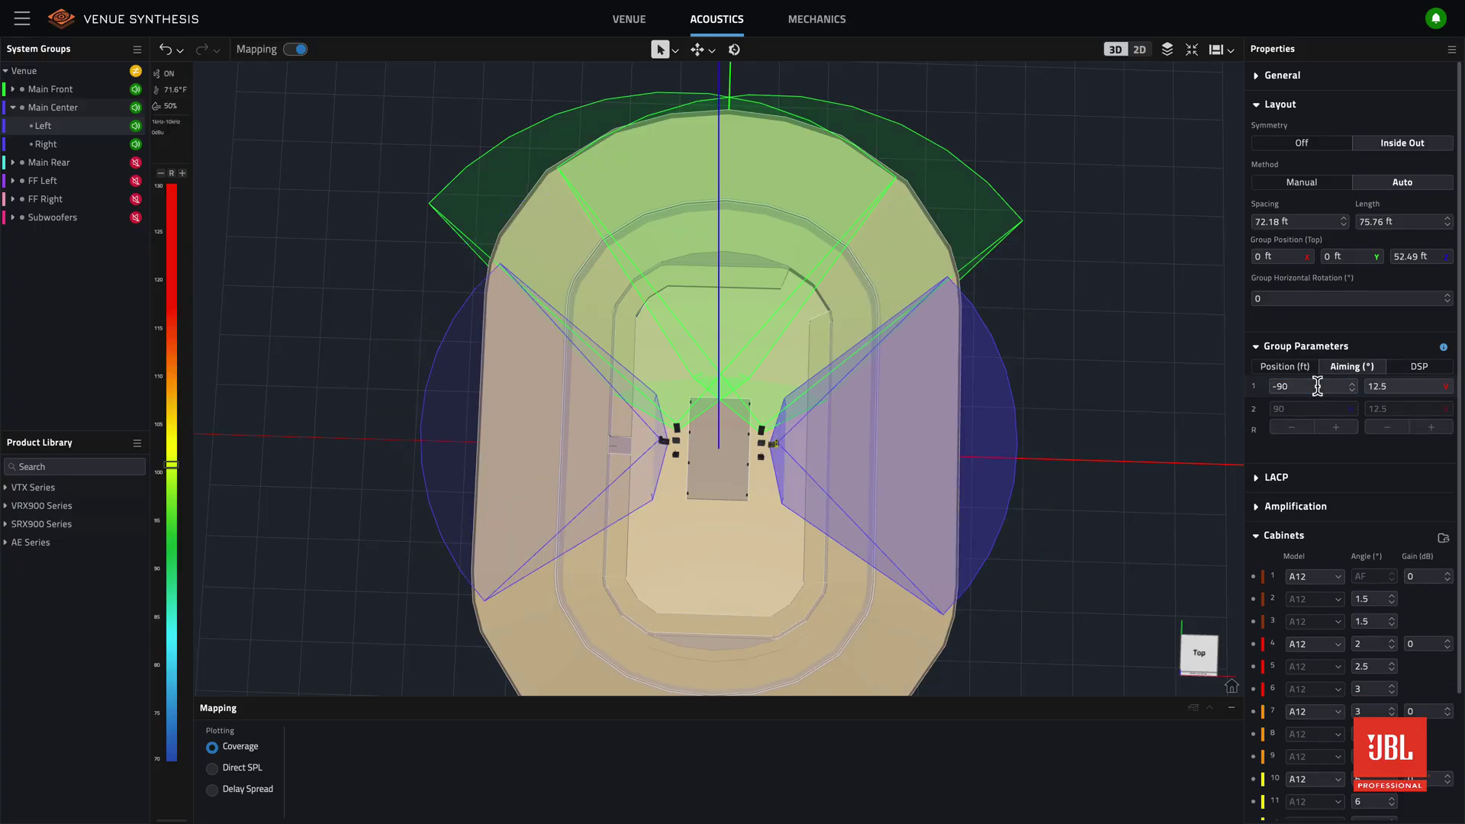
pyautogui.moveTo(725, 553); pyautogui.dragTo(771, 438, button='middle')
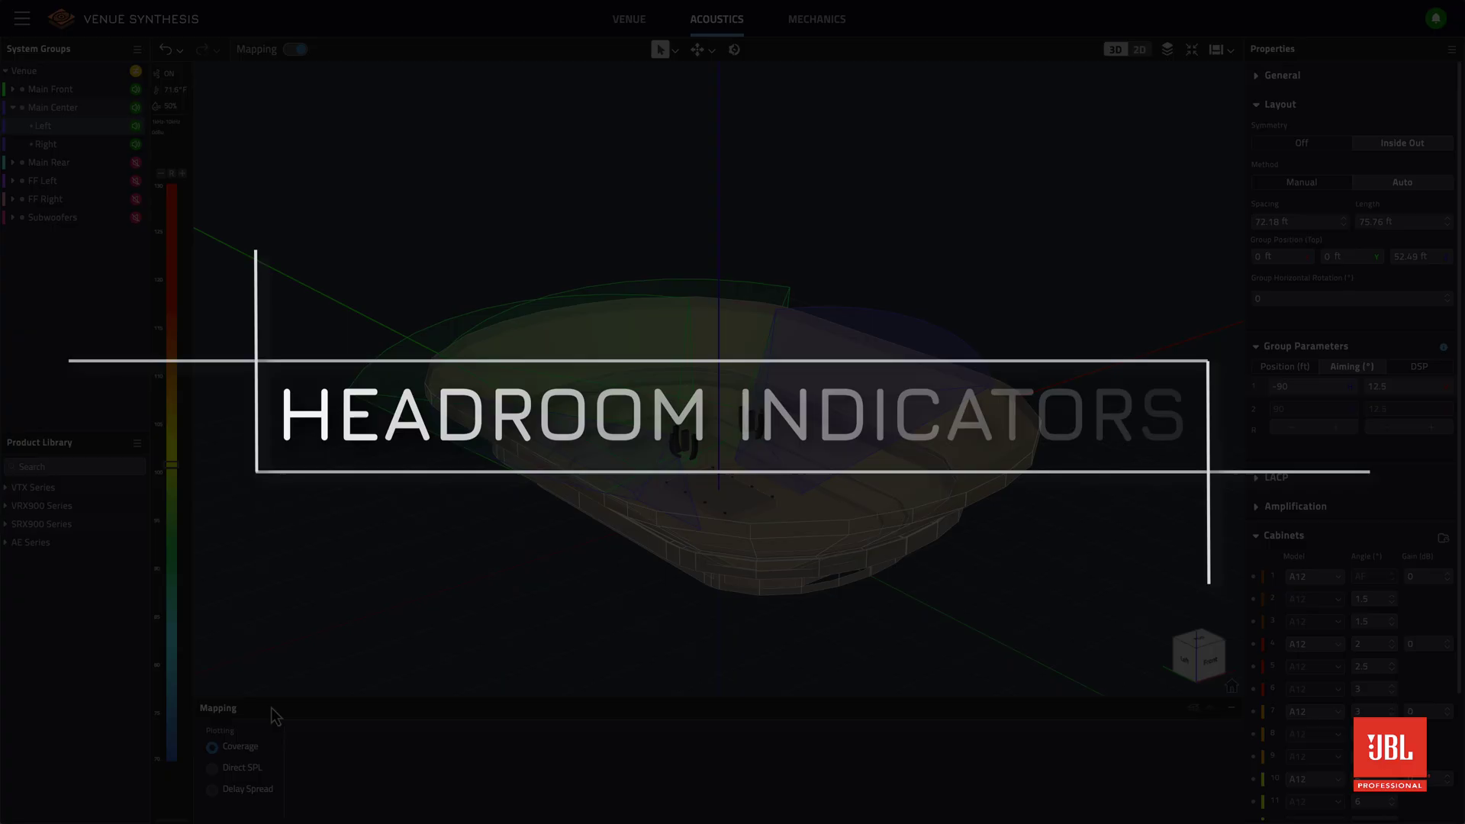
# Plot Direct SPL on the stadium map with Auto Calculate enabled
pyautogui.click(250, 769)
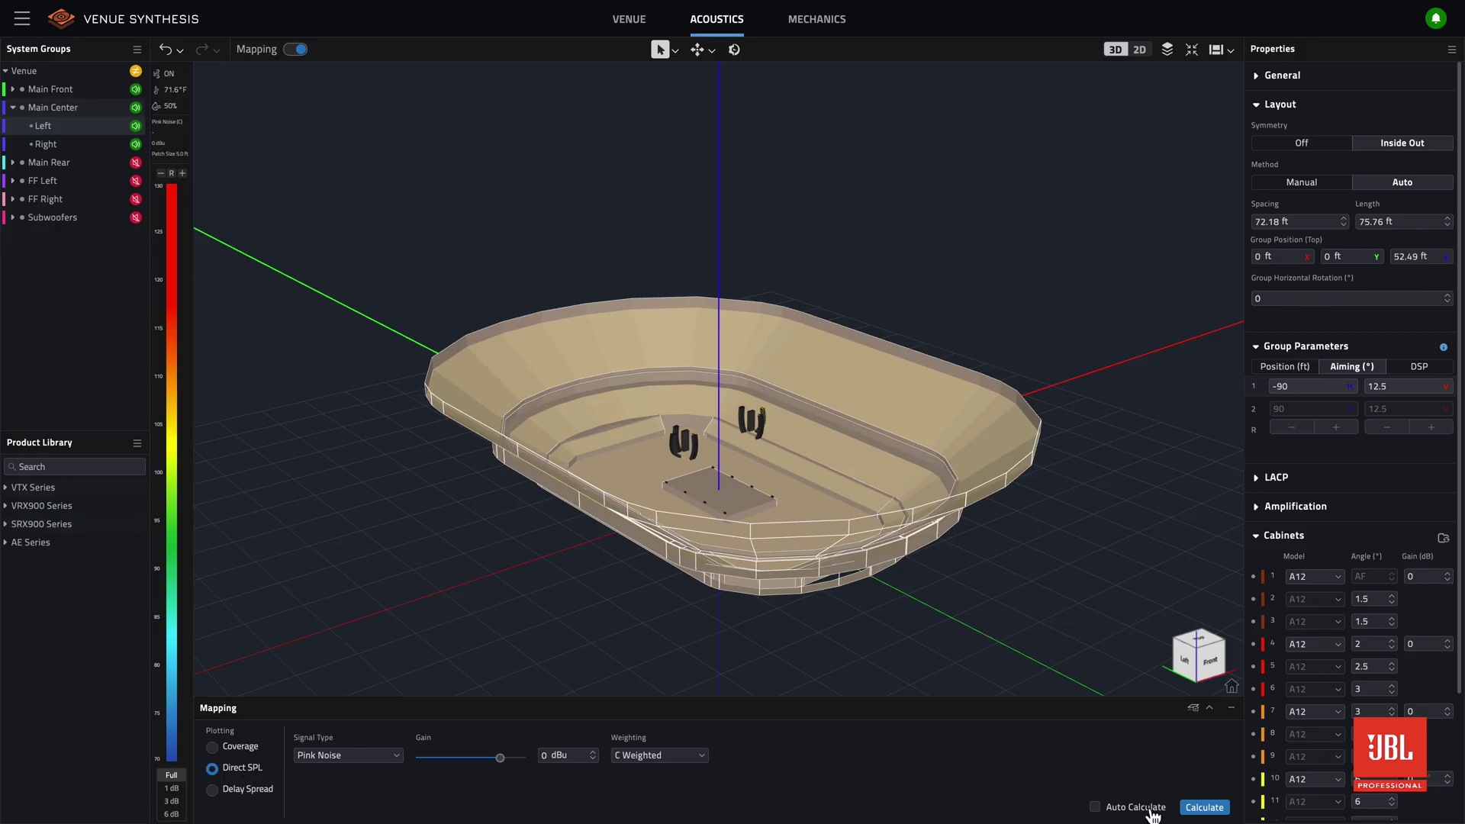
pyautogui.click(1151, 809)
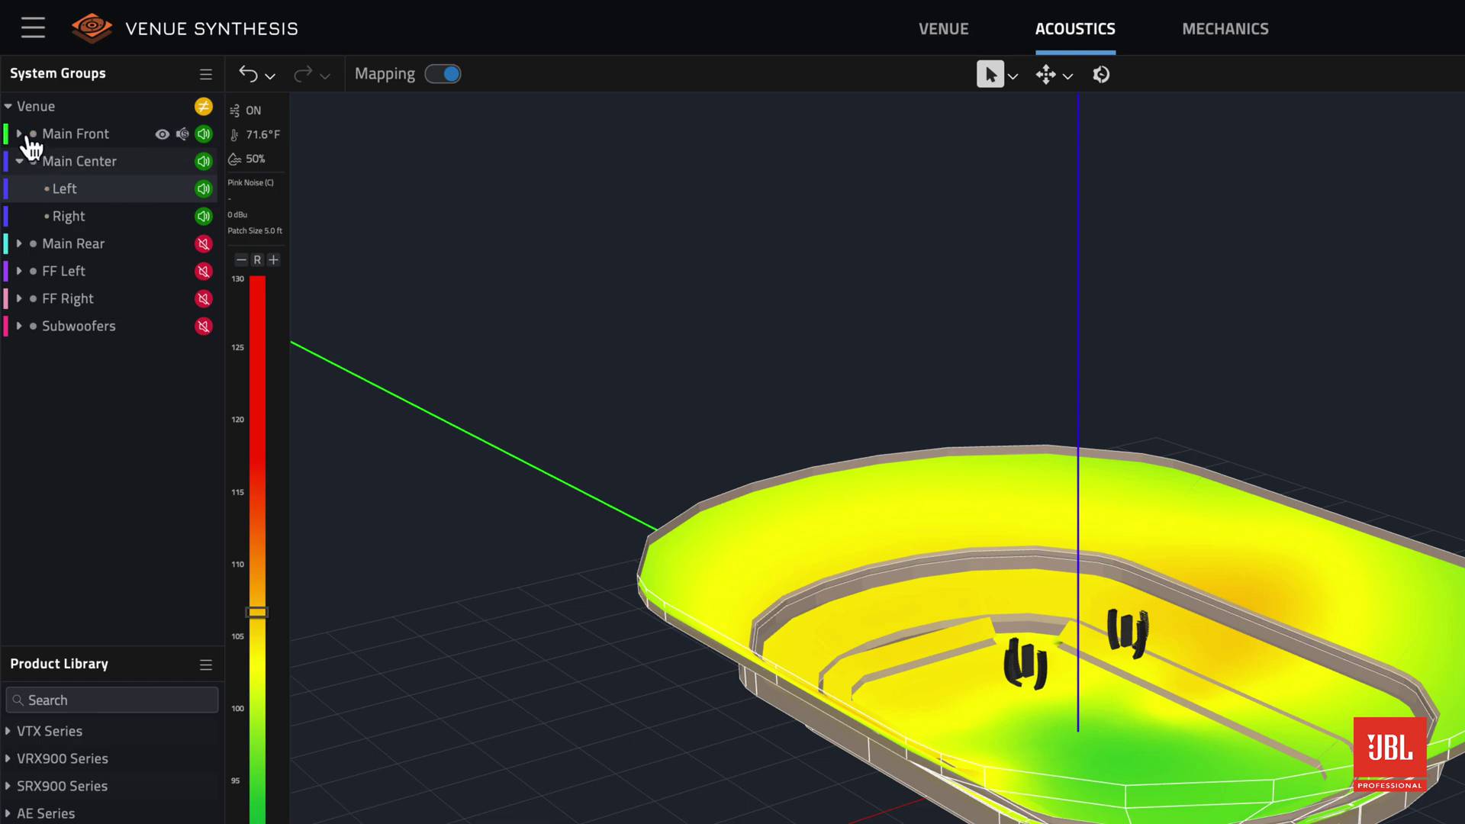
# Expand Main Front and set its row-1 DSP gain to 6 dB
pyautogui.click(19, 134)
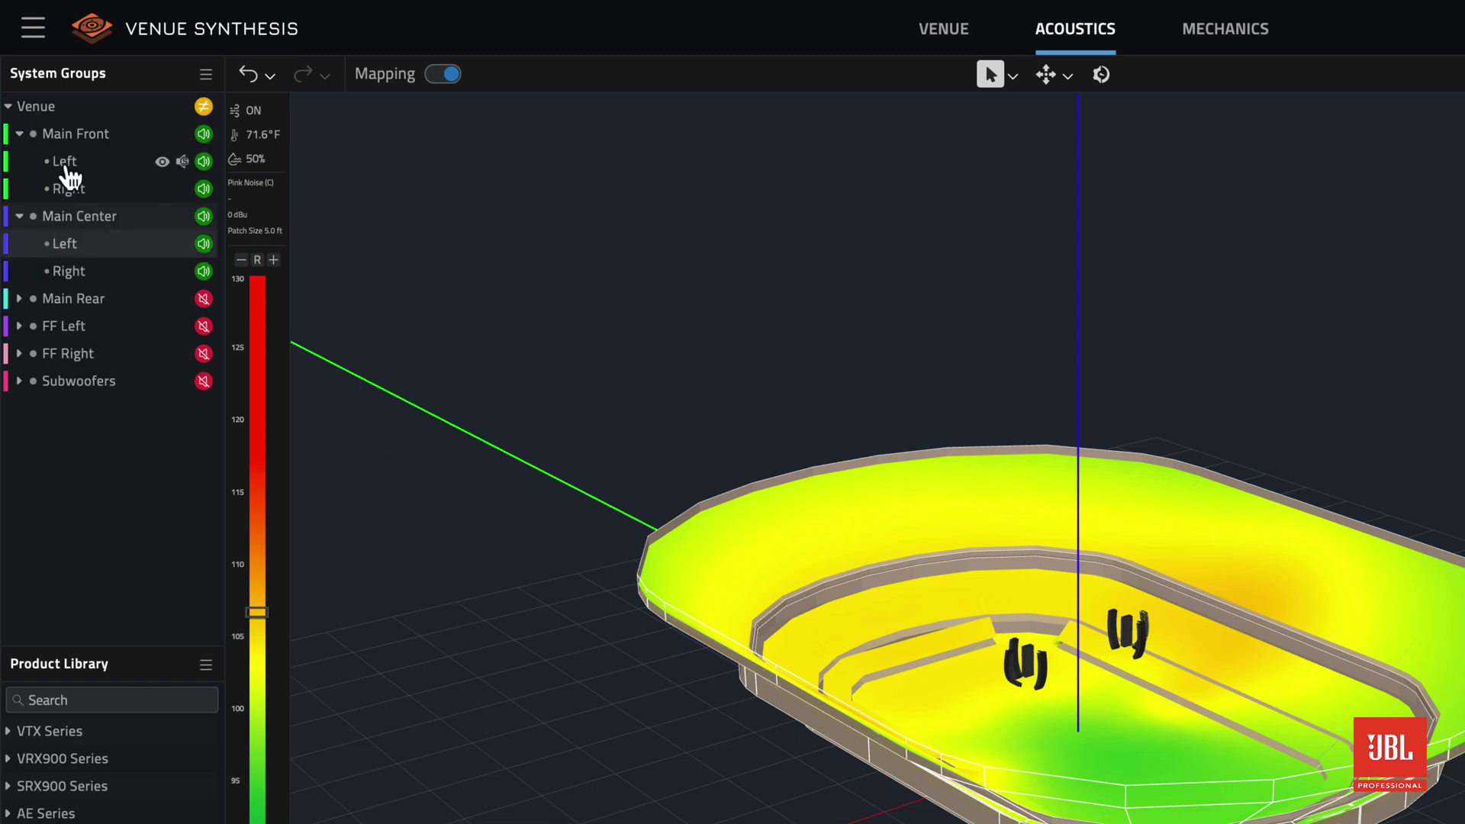
pyautogui.moveTo(54, 168)
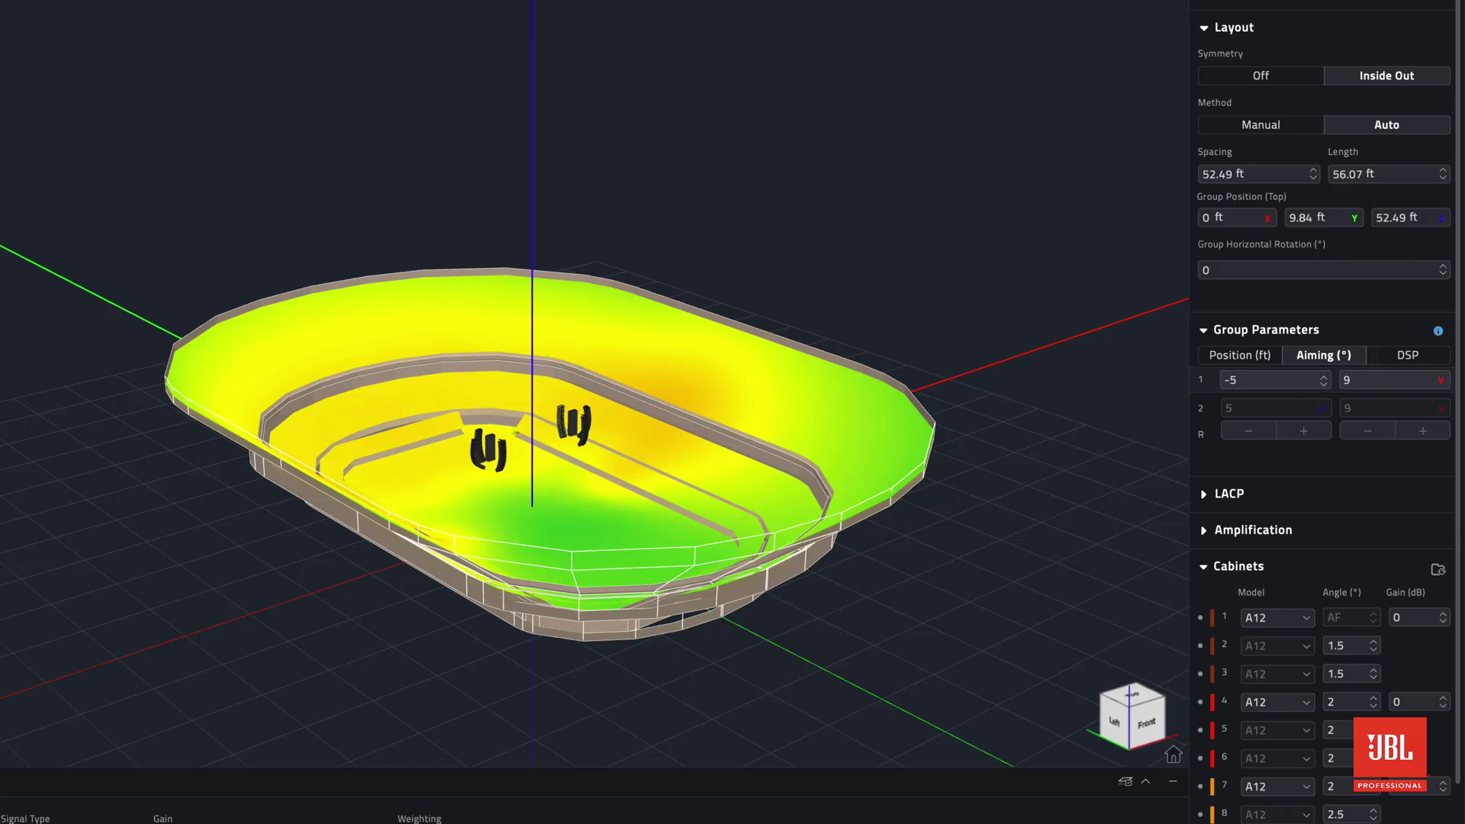
pyautogui.click(1382, 365)
pyautogui.click(1275, 404)
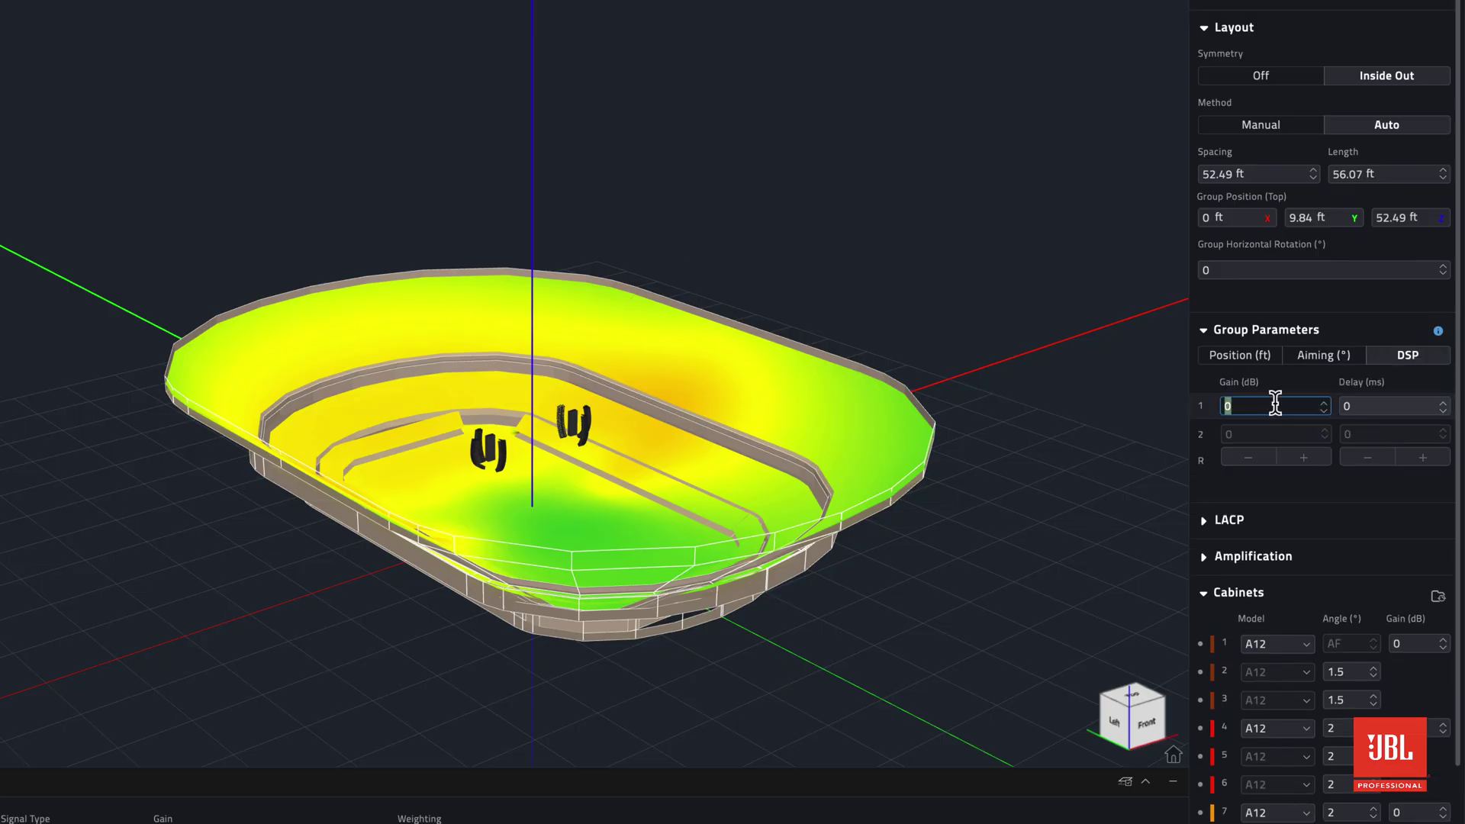
pyautogui.press('Return')
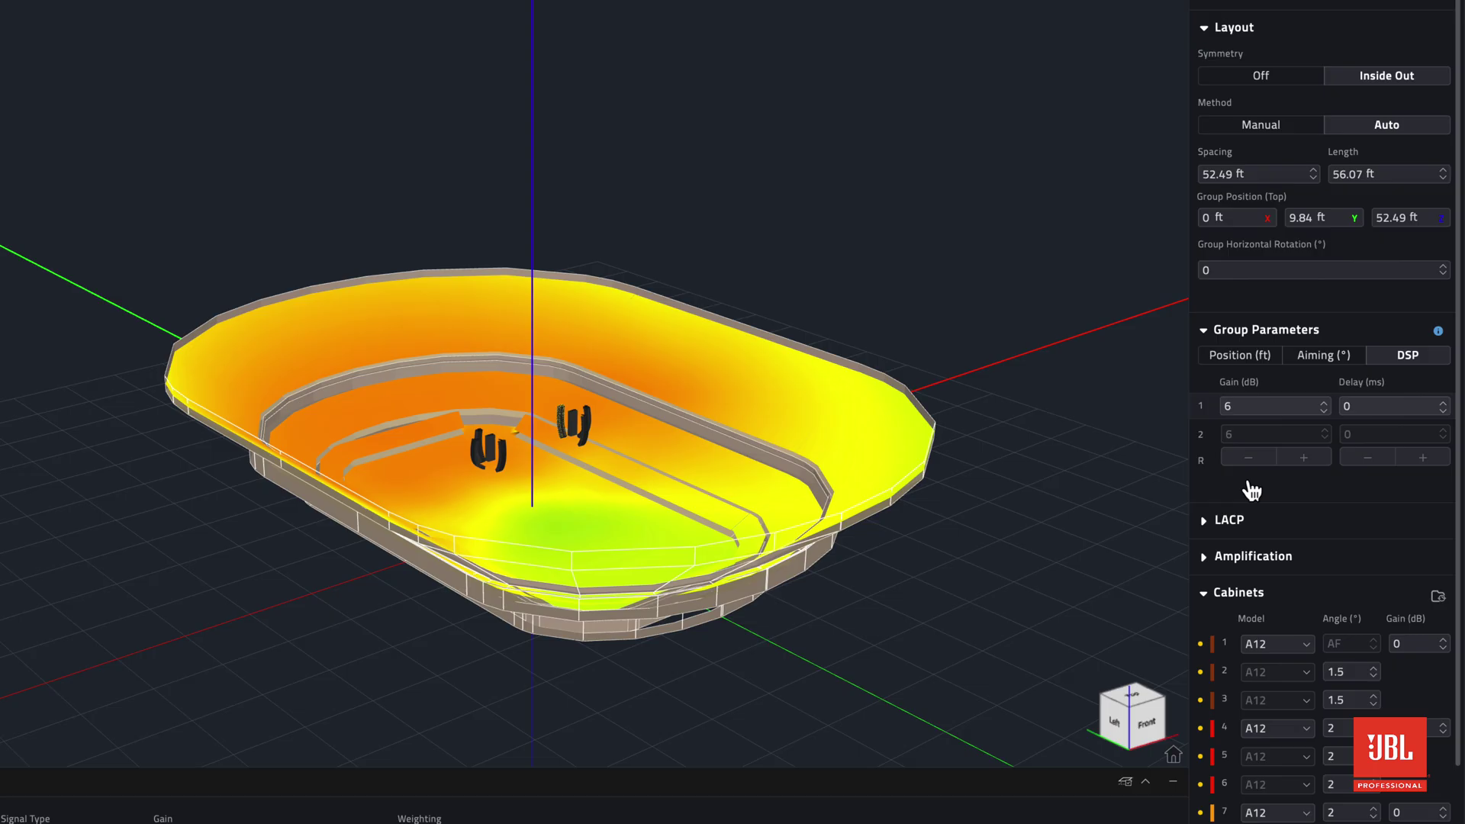
pyautogui.moveTo(1203, 648)
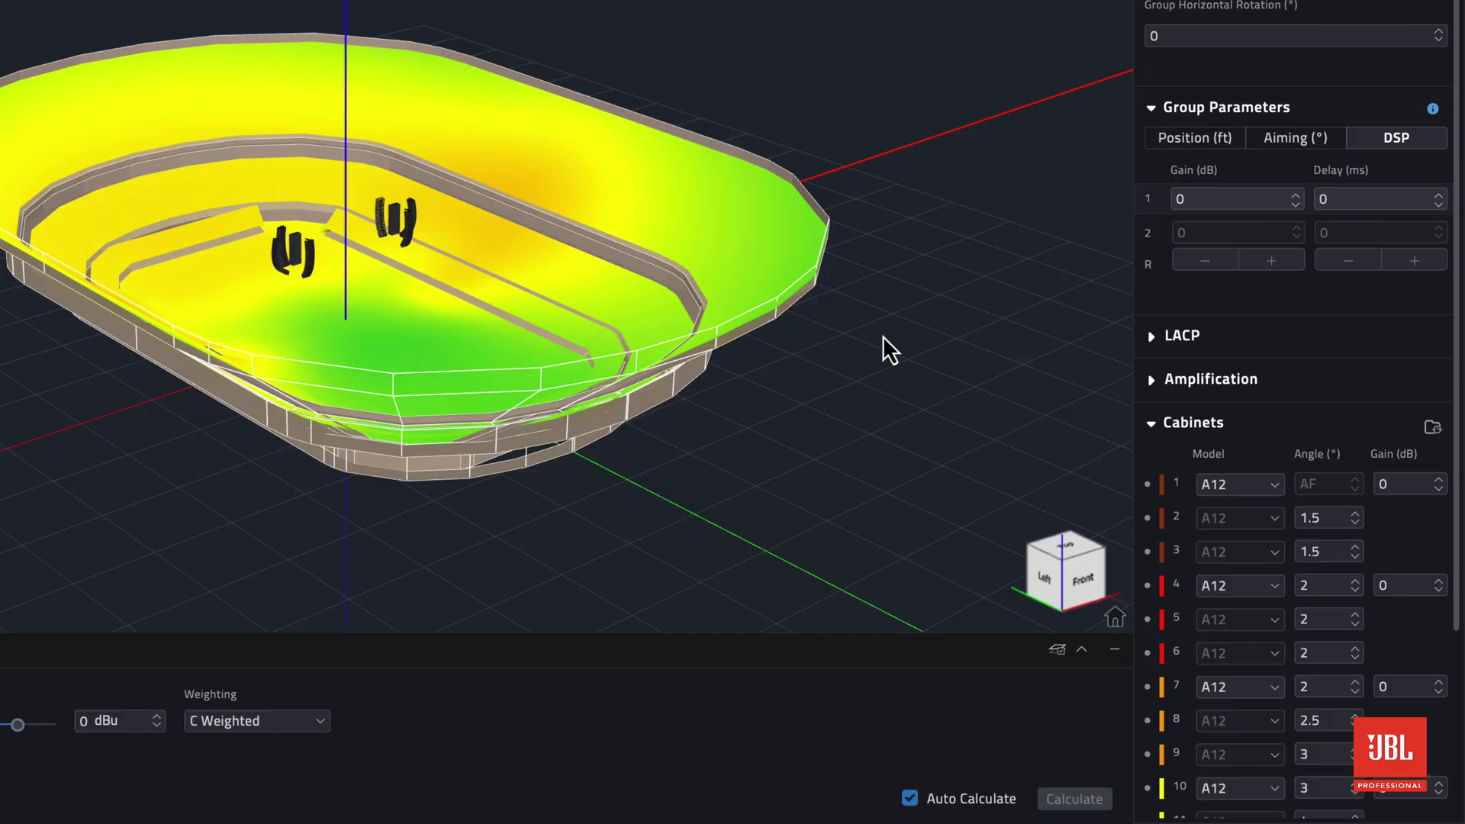
# View the C-weighted SPL map straight down via the view cube's Top/Front edge, then Top face
pyautogui.moveTo(882, 336); pyautogui.dragTo(855, 290)
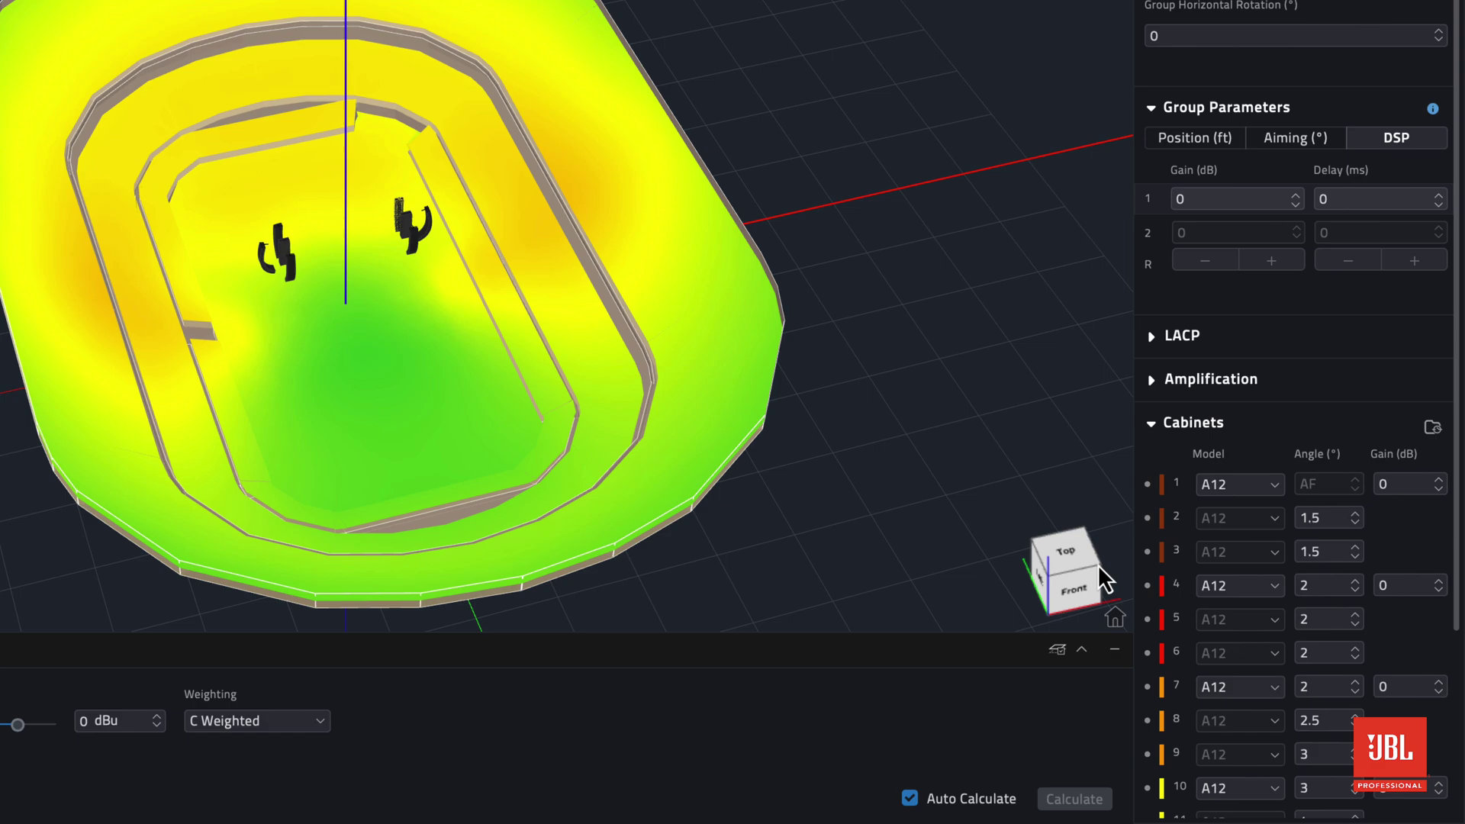
pyautogui.click(1082, 576)
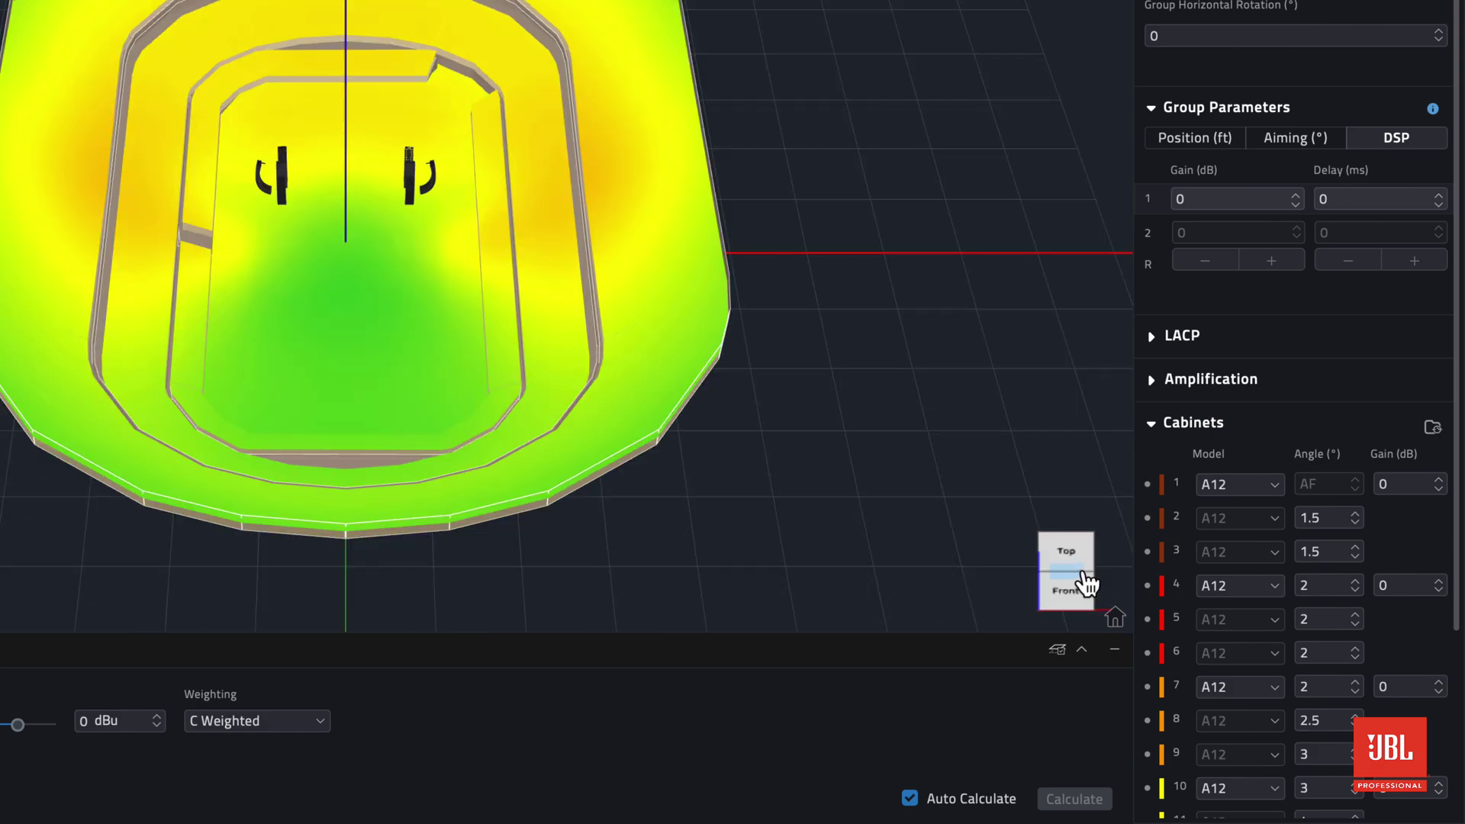
pyautogui.click(1076, 561)
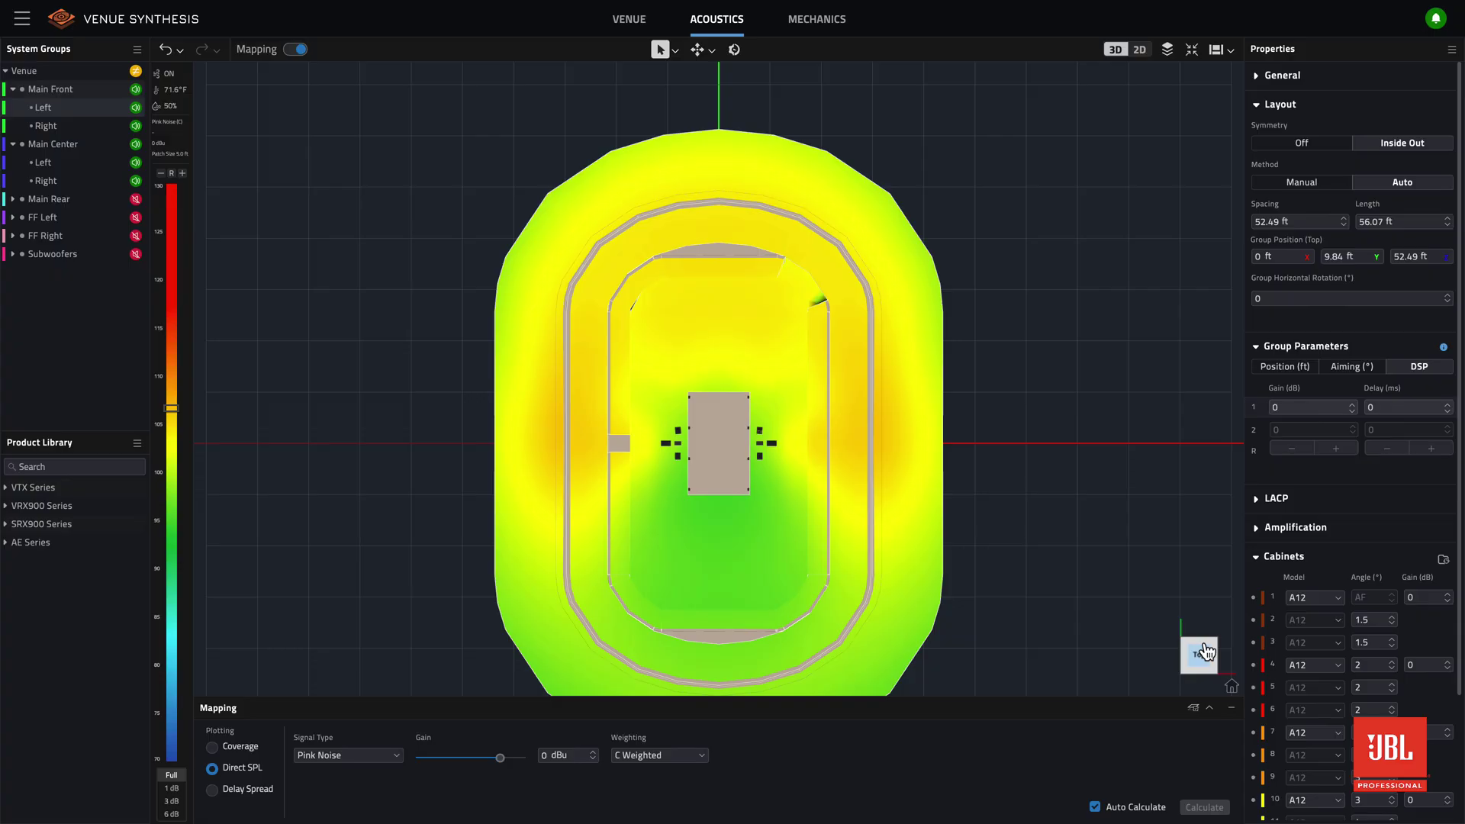
# Tape-measure from the front array: 187.6 ft to the coverage's top edge, 107.22 ft to its right edge
pyautogui.click(697, 54)
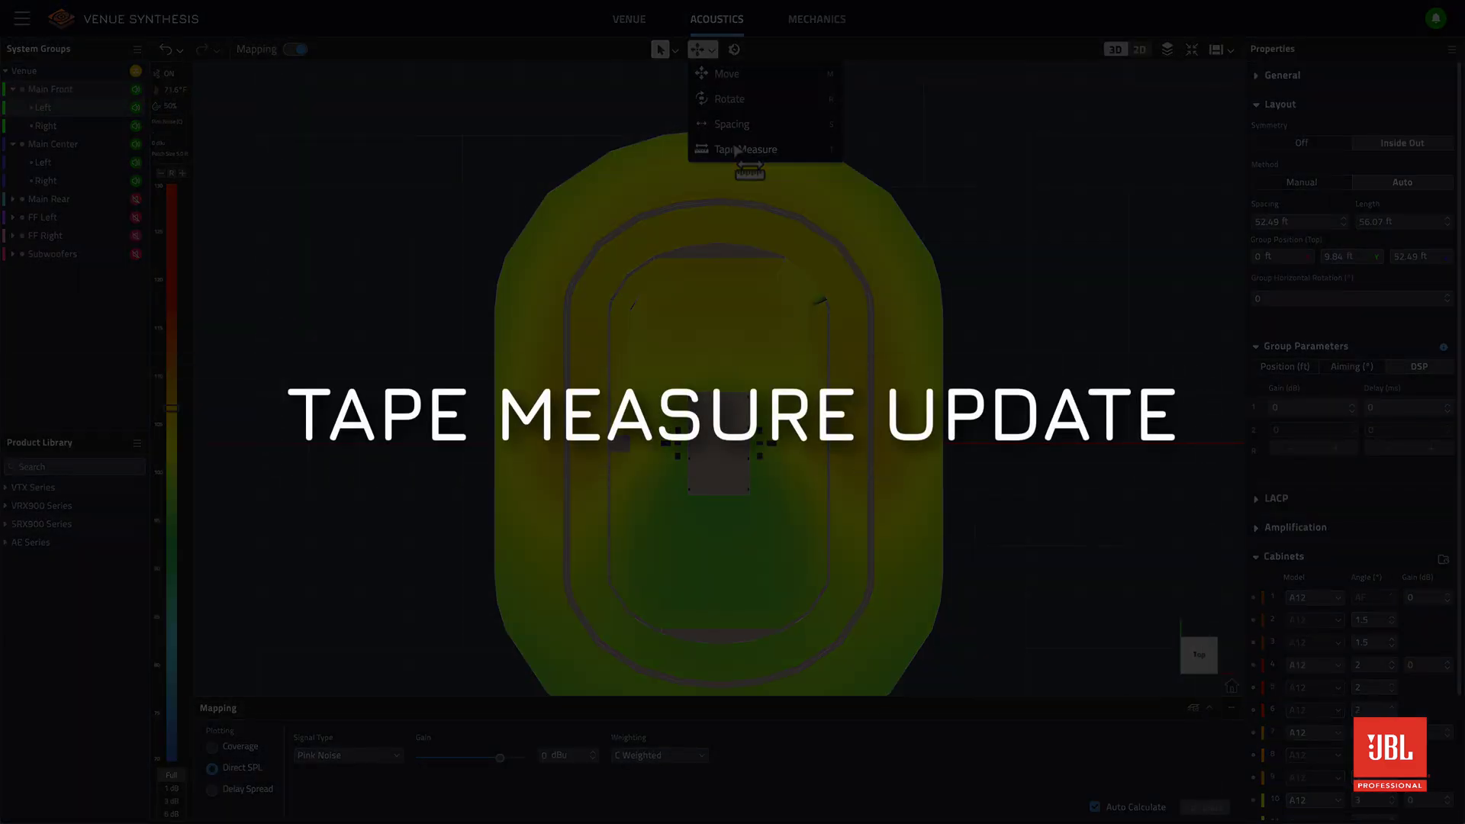
pyautogui.click(735, 150)
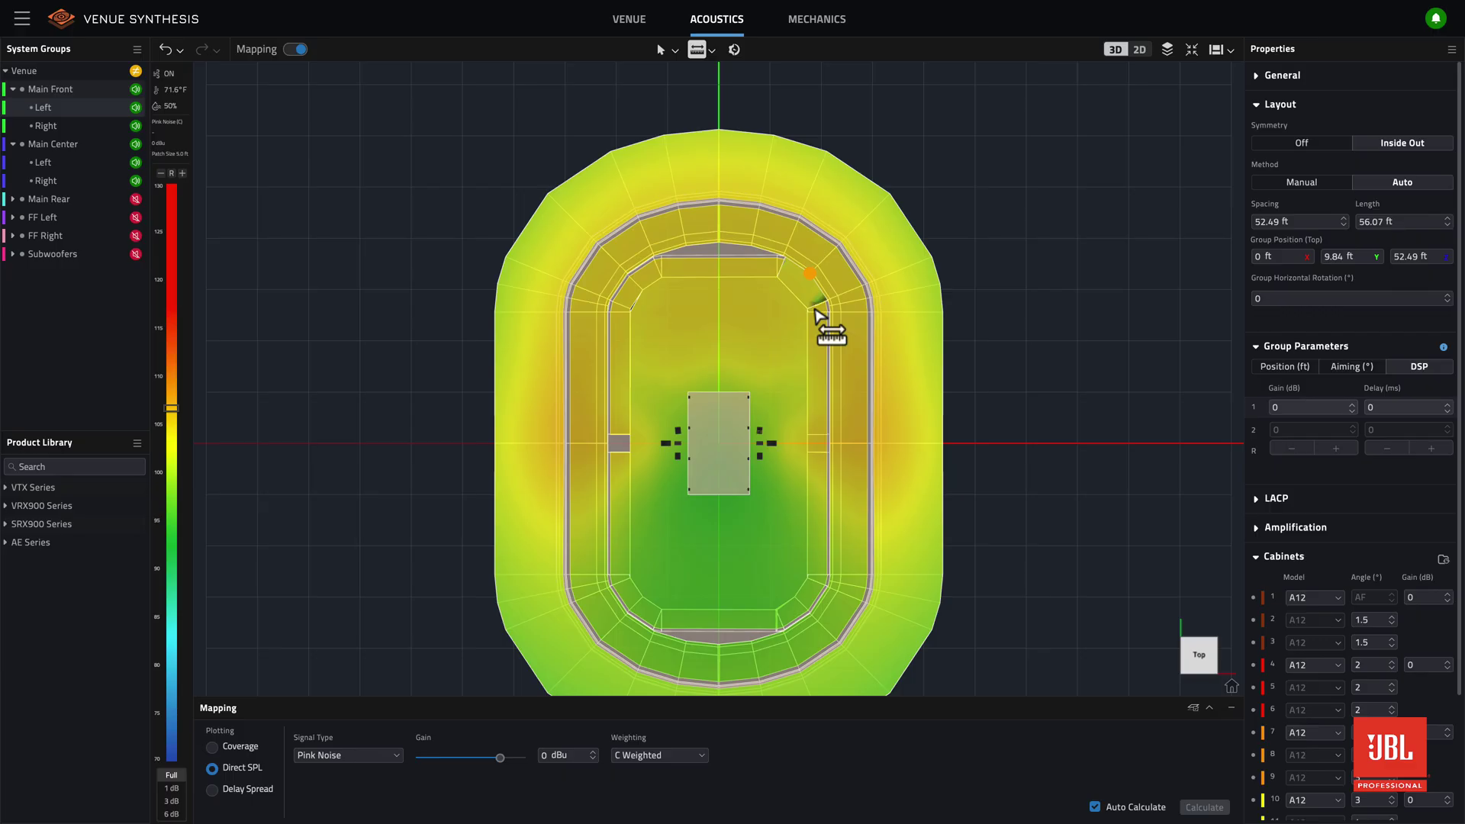
pyautogui.click(760, 430)
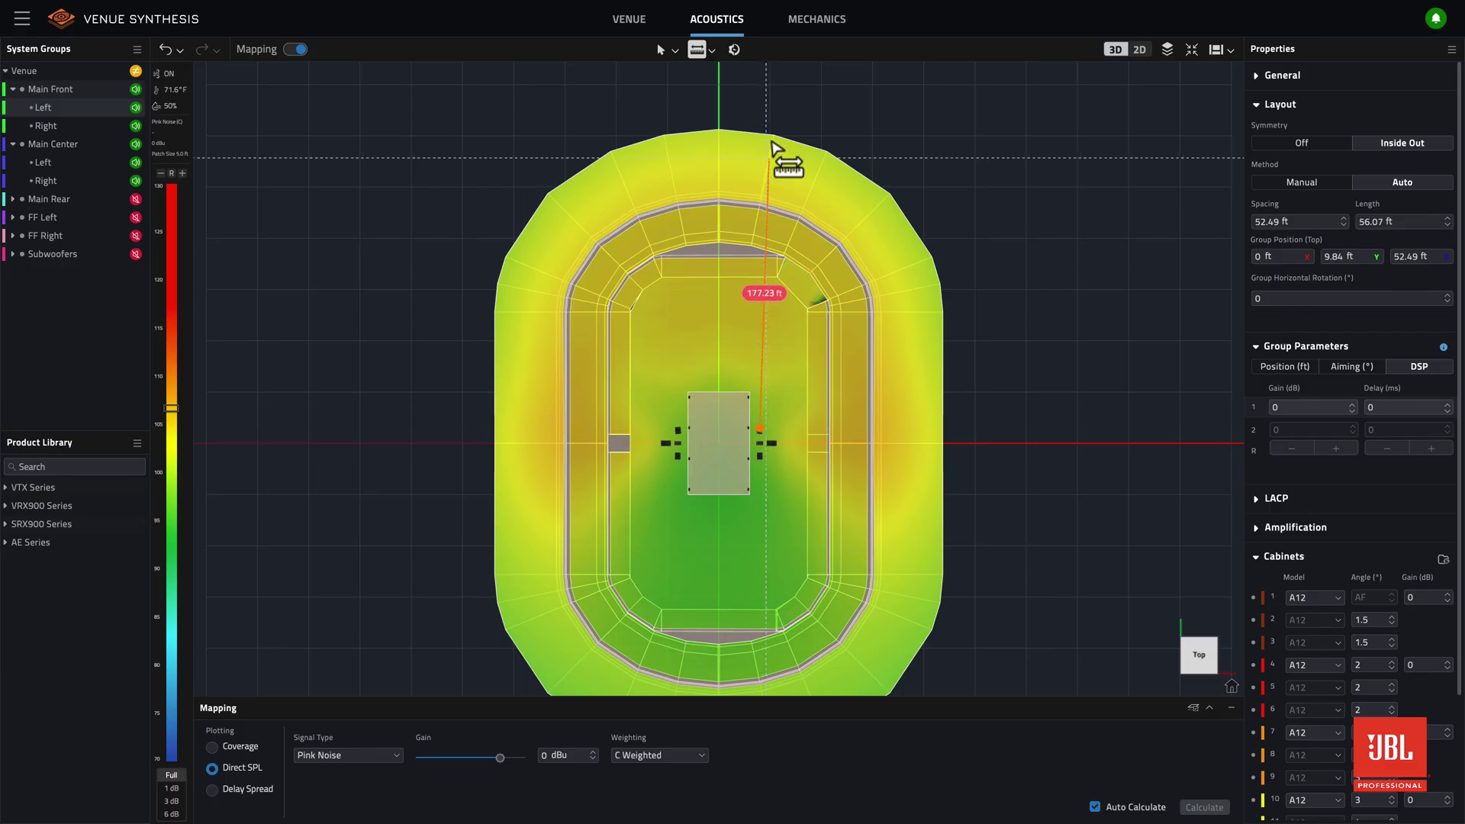
pyautogui.click(774, 136)
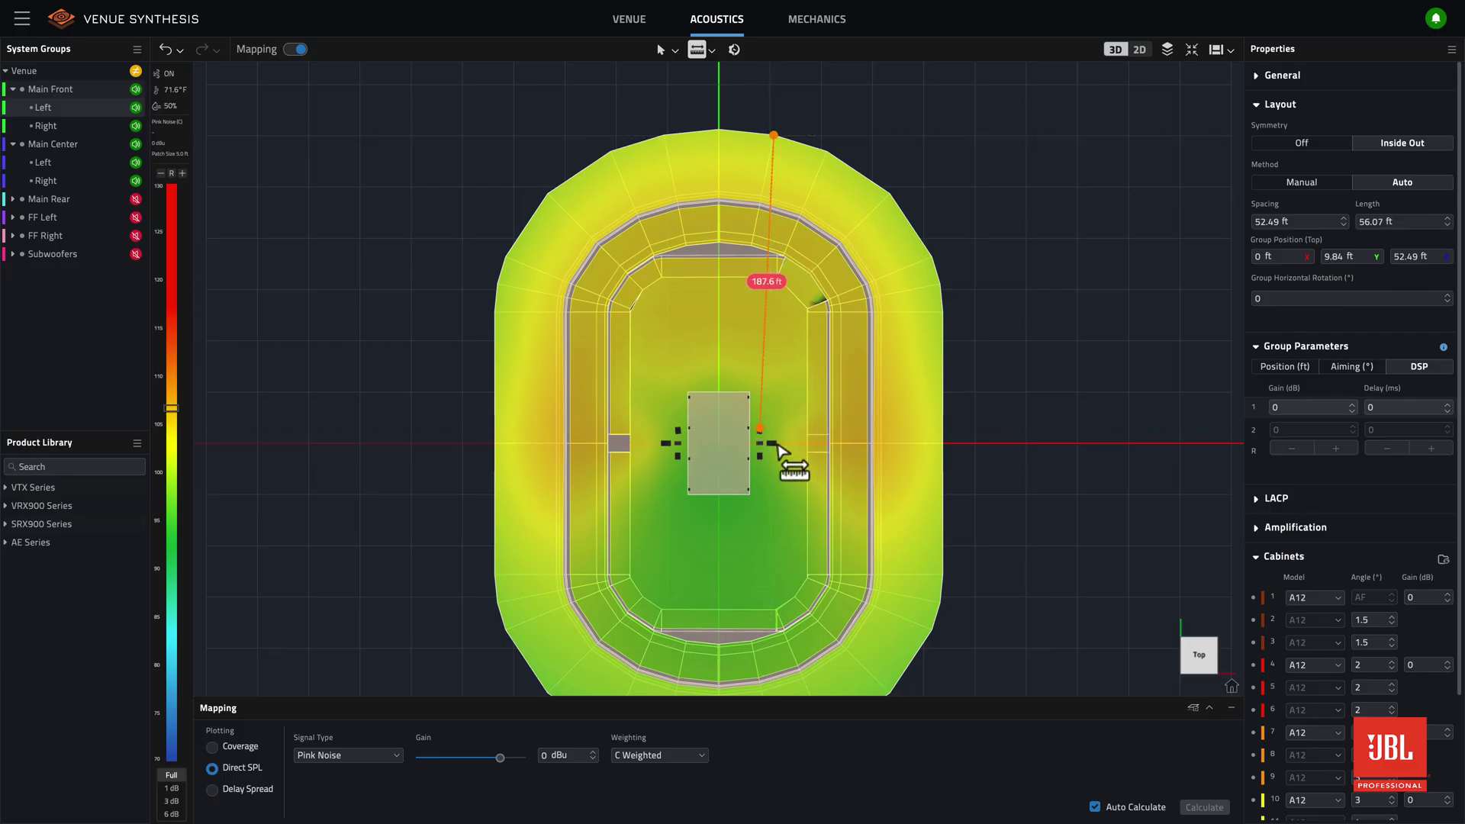
pyautogui.click(774, 443)
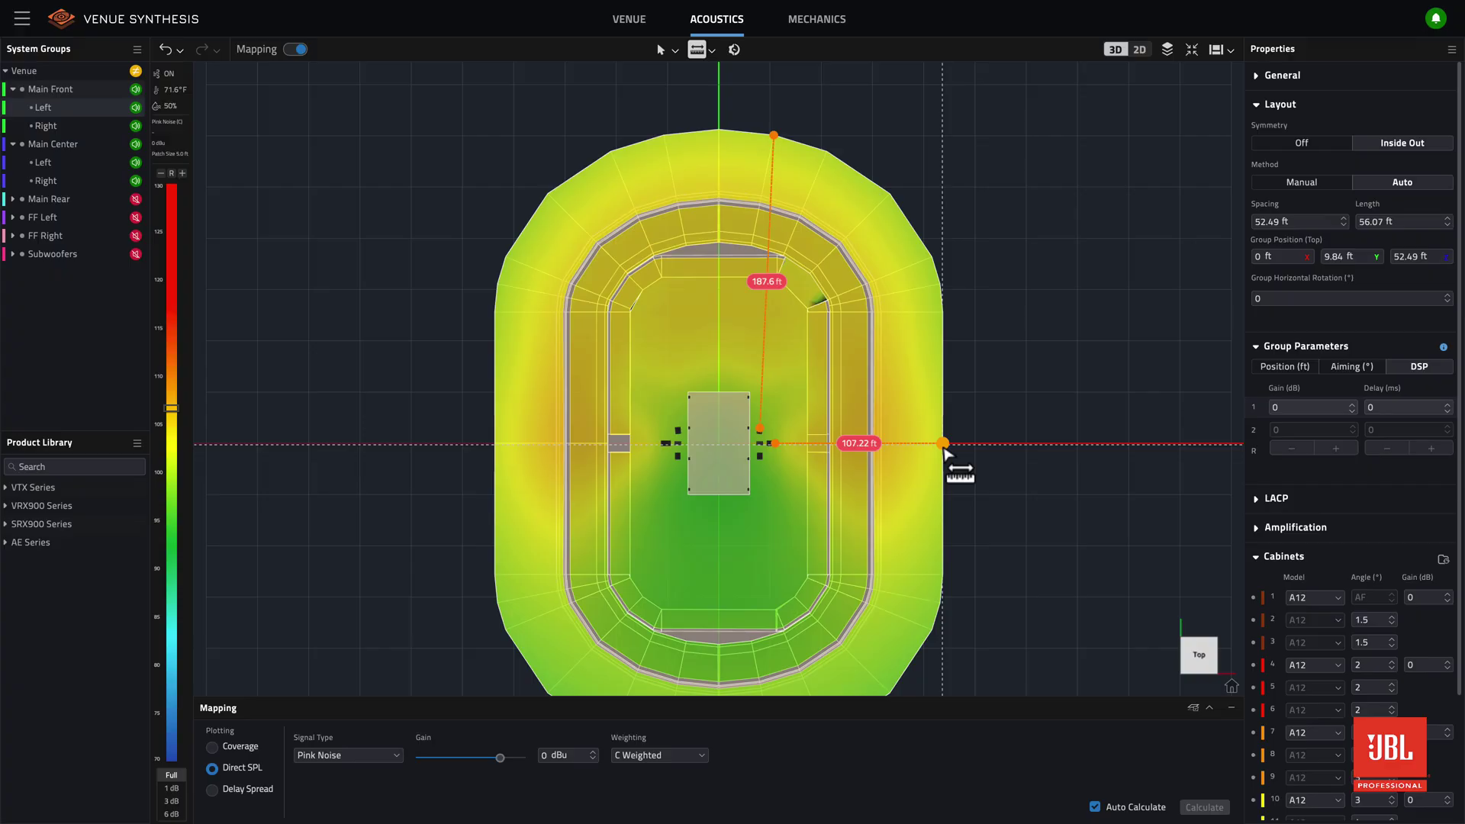
pyautogui.click(944, 447)
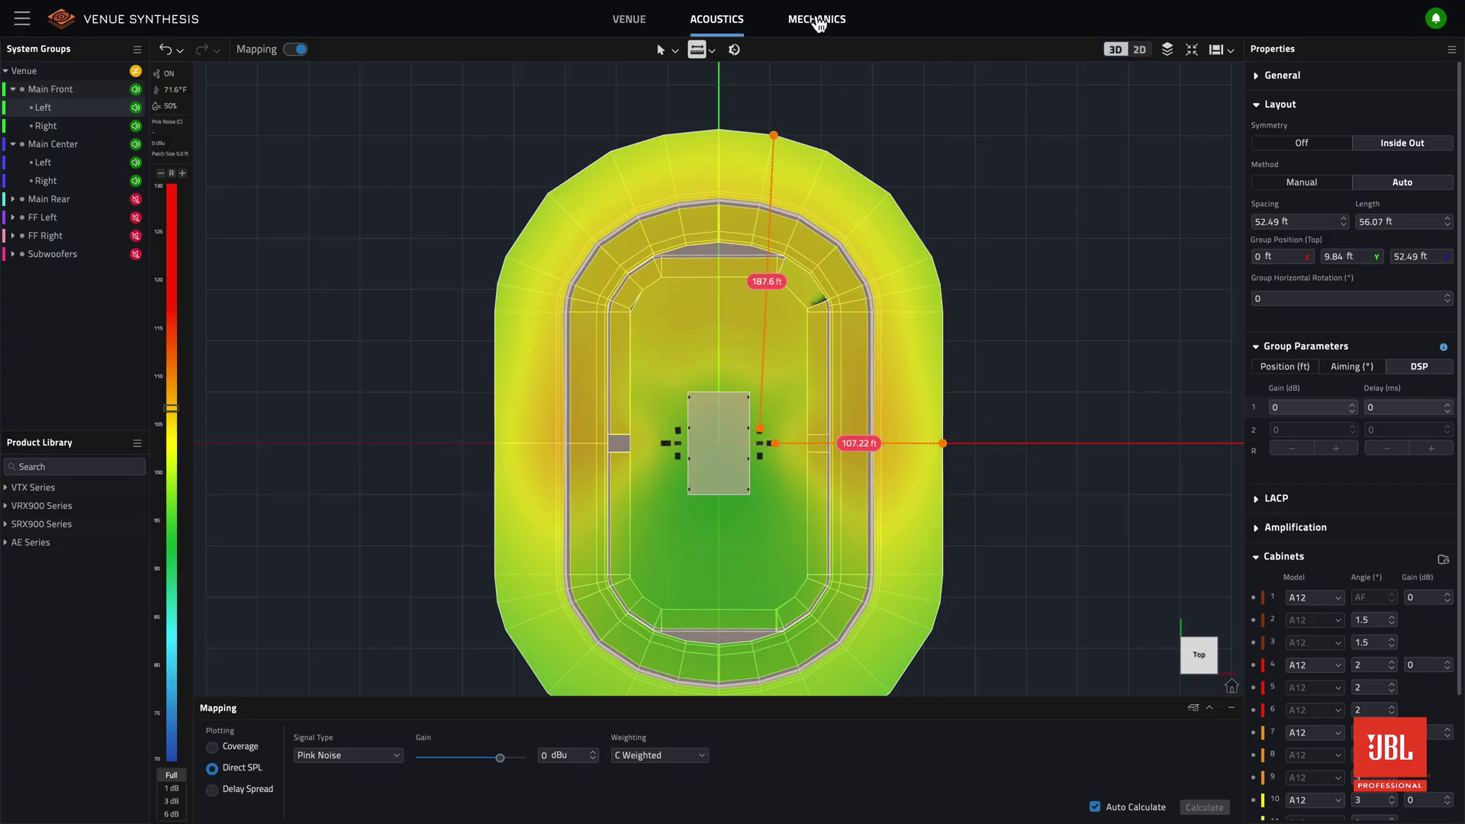
pyautogui.click(817, 19)
# Measure the Main Front Left array's 17.19 ft height in Side View, then clear it and check speaker coordinates
pyautogui.press('m')
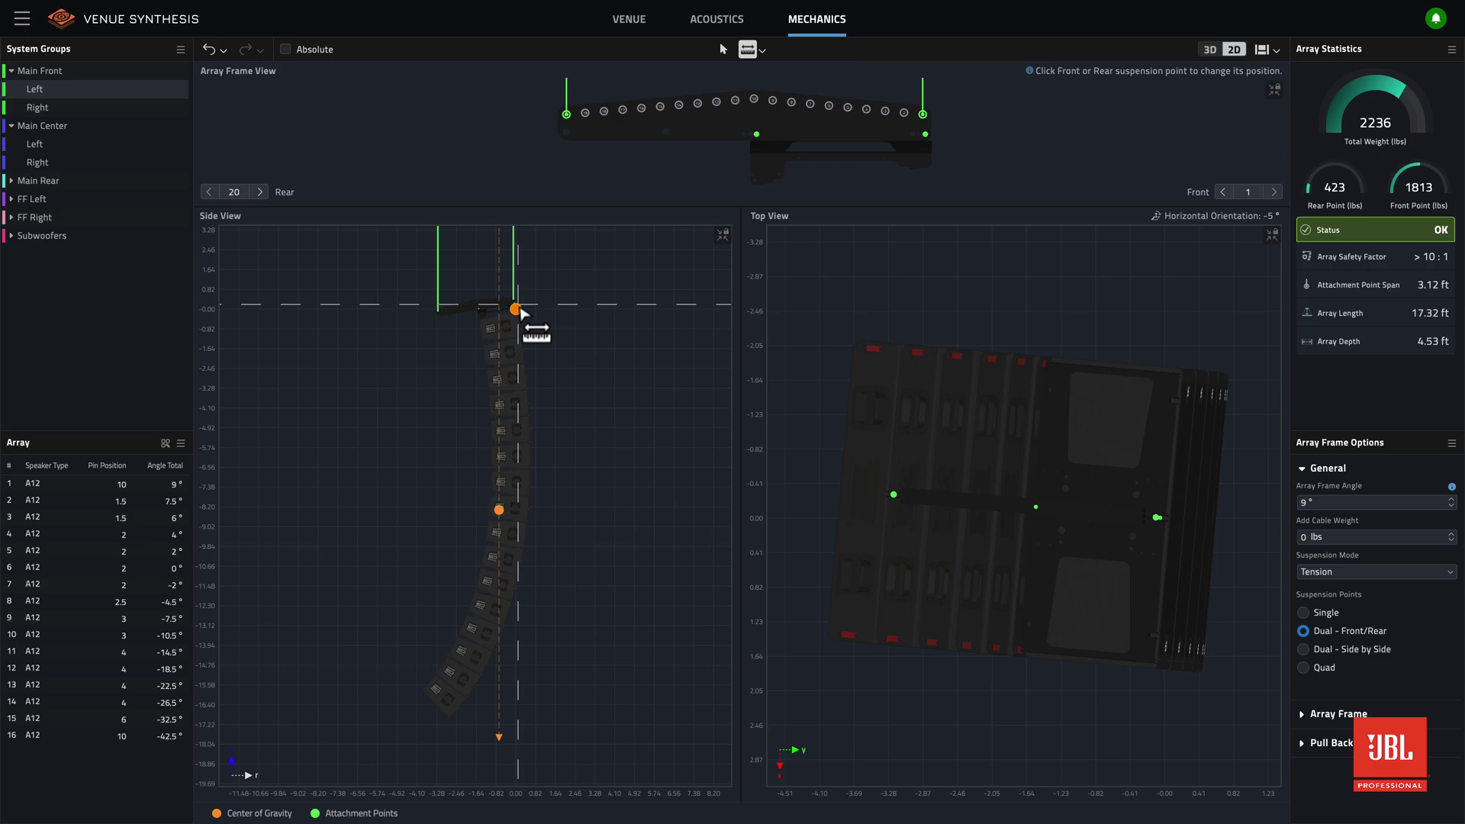
pyautogui.moveTo(516, 309); pyautogui.dragTo(449, 718)
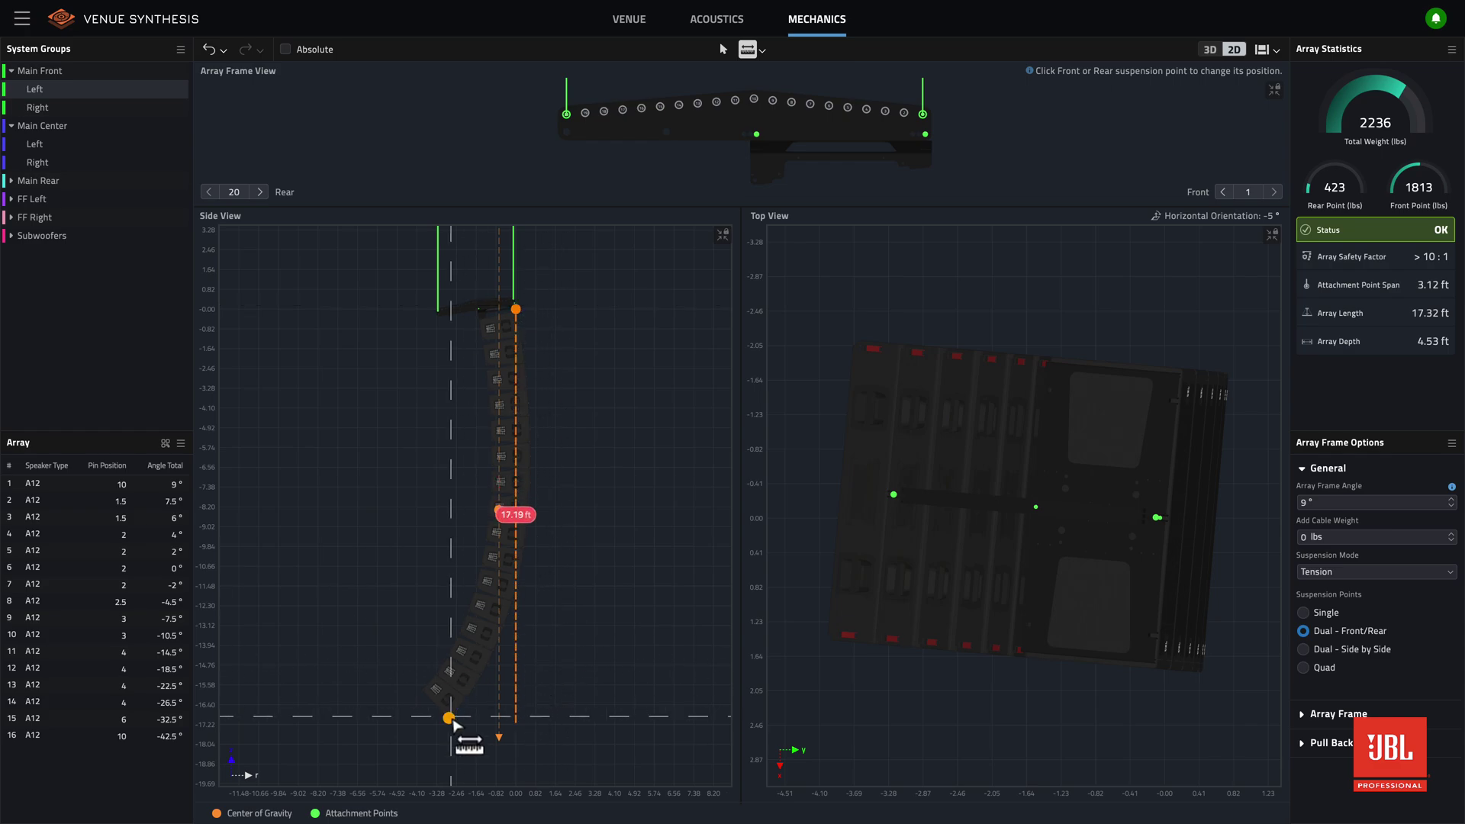
pyautogui.press('Escape')
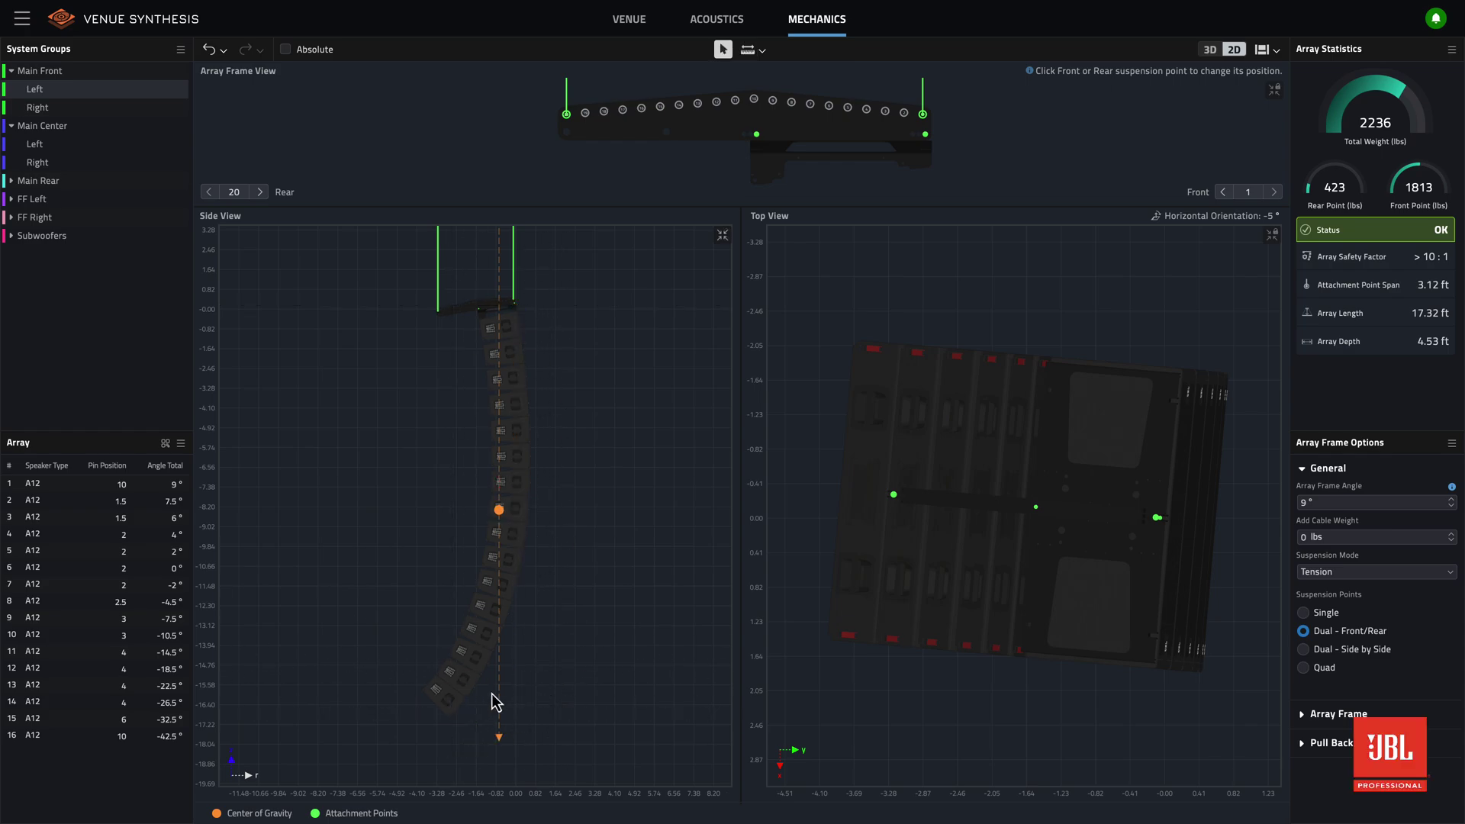
pyautogui.moveTo(451, 719)
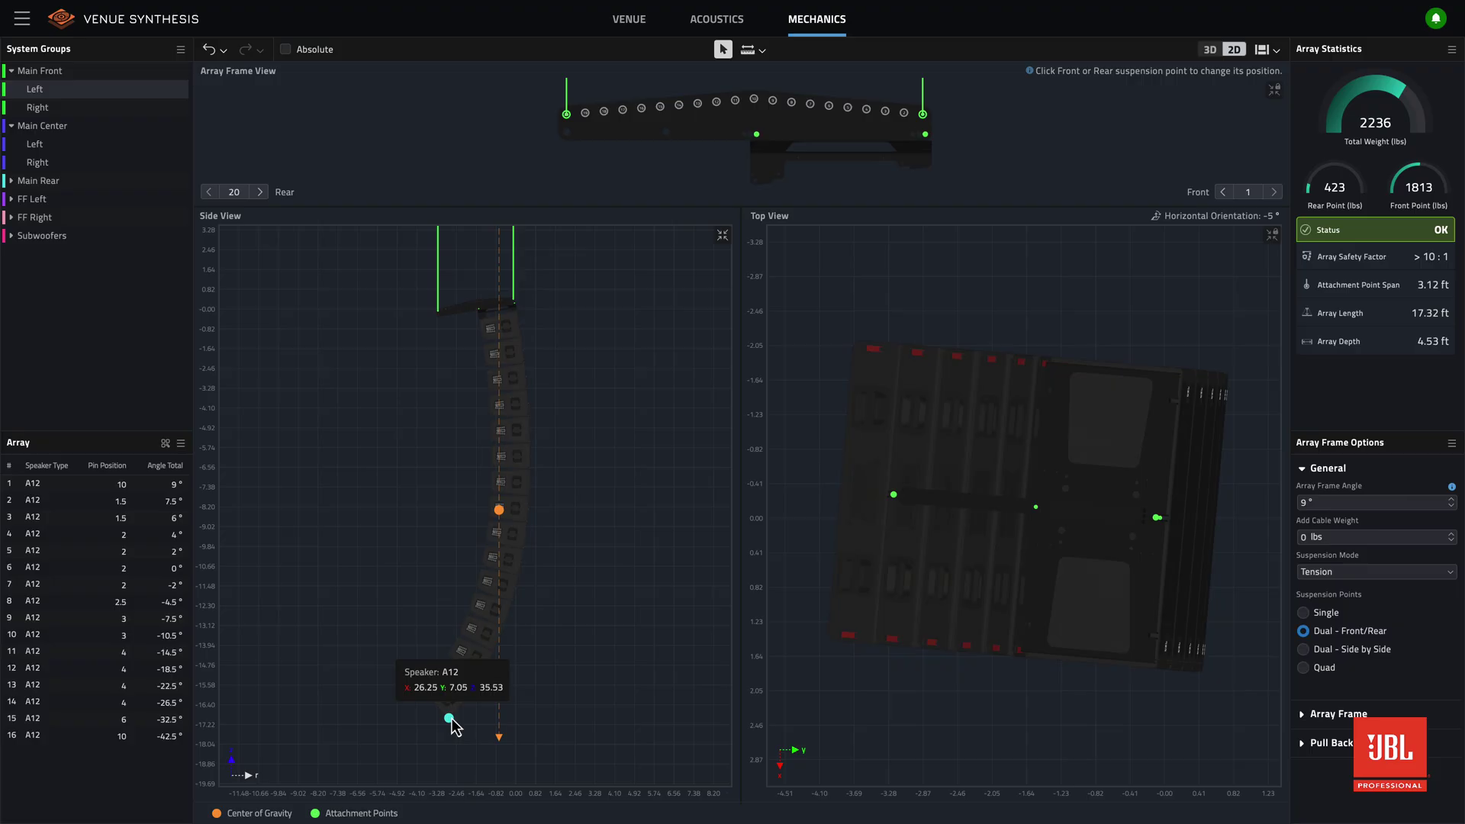
pyautogui.moveTo(520, 378)
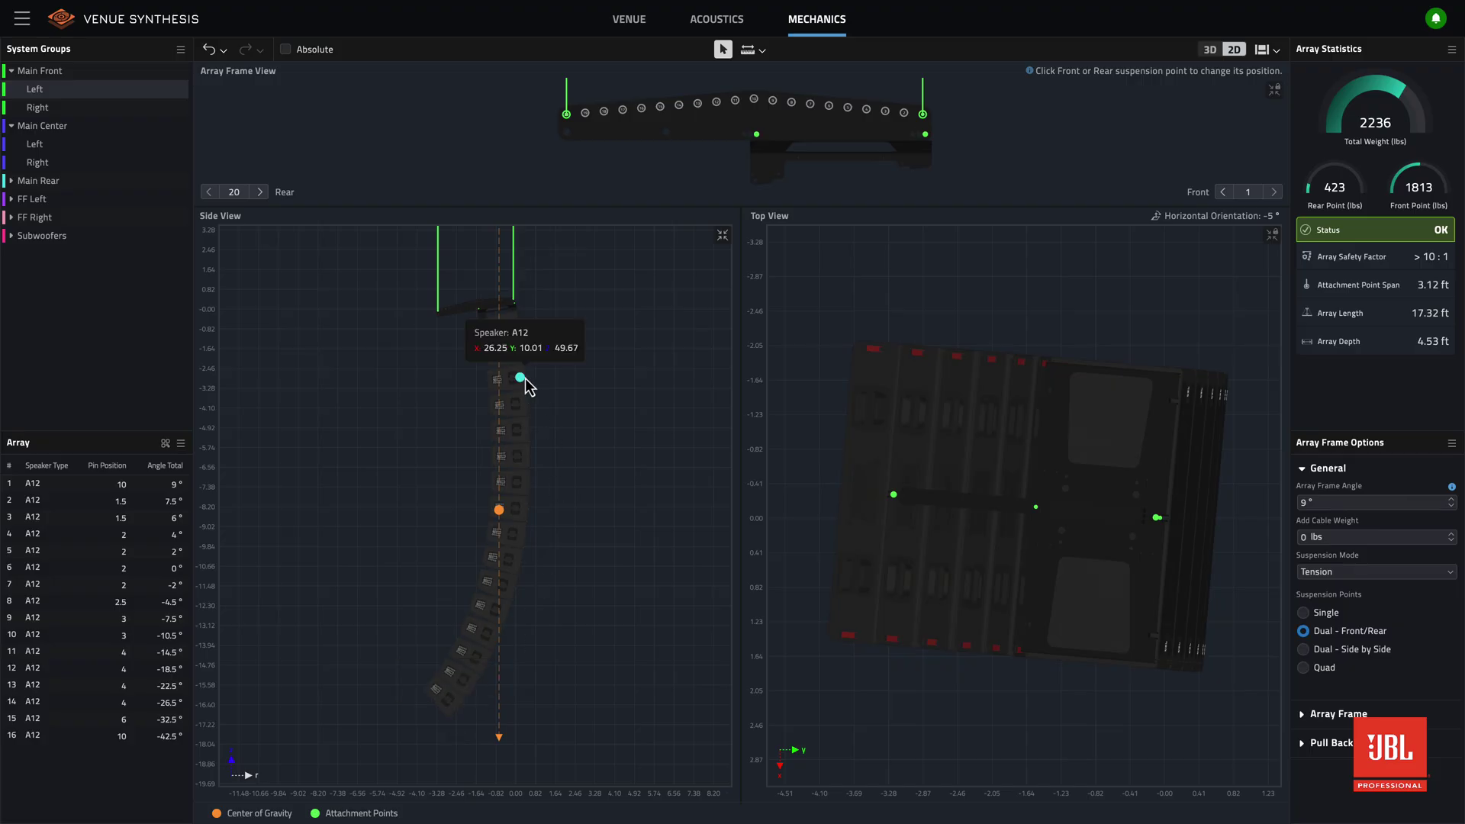
pyautogui.moveTo(517, 309)
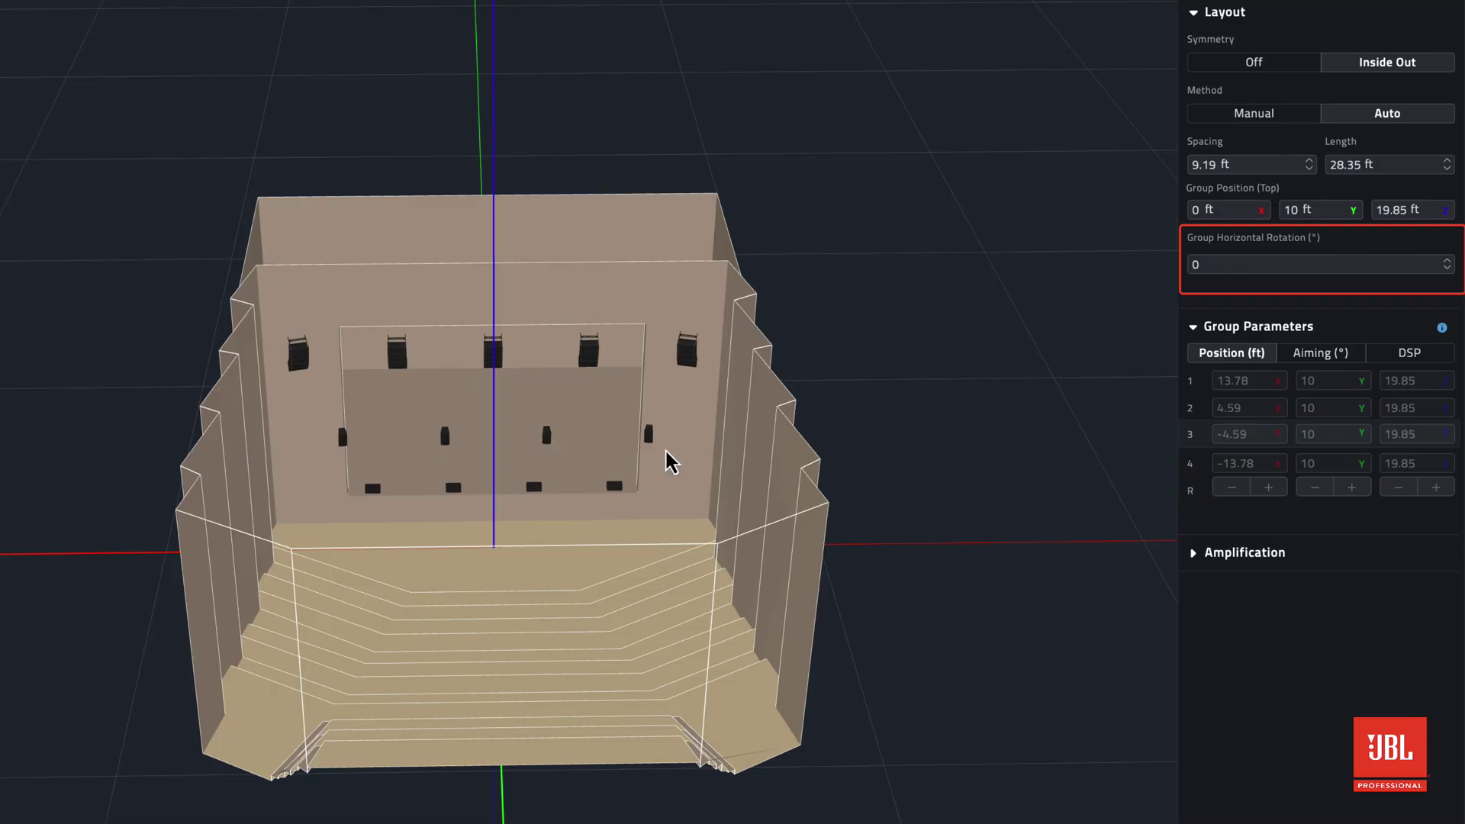
# Set the Surrounds group's horizontal rotation to -86°
pyautogui.doubleClick(1229, 264)
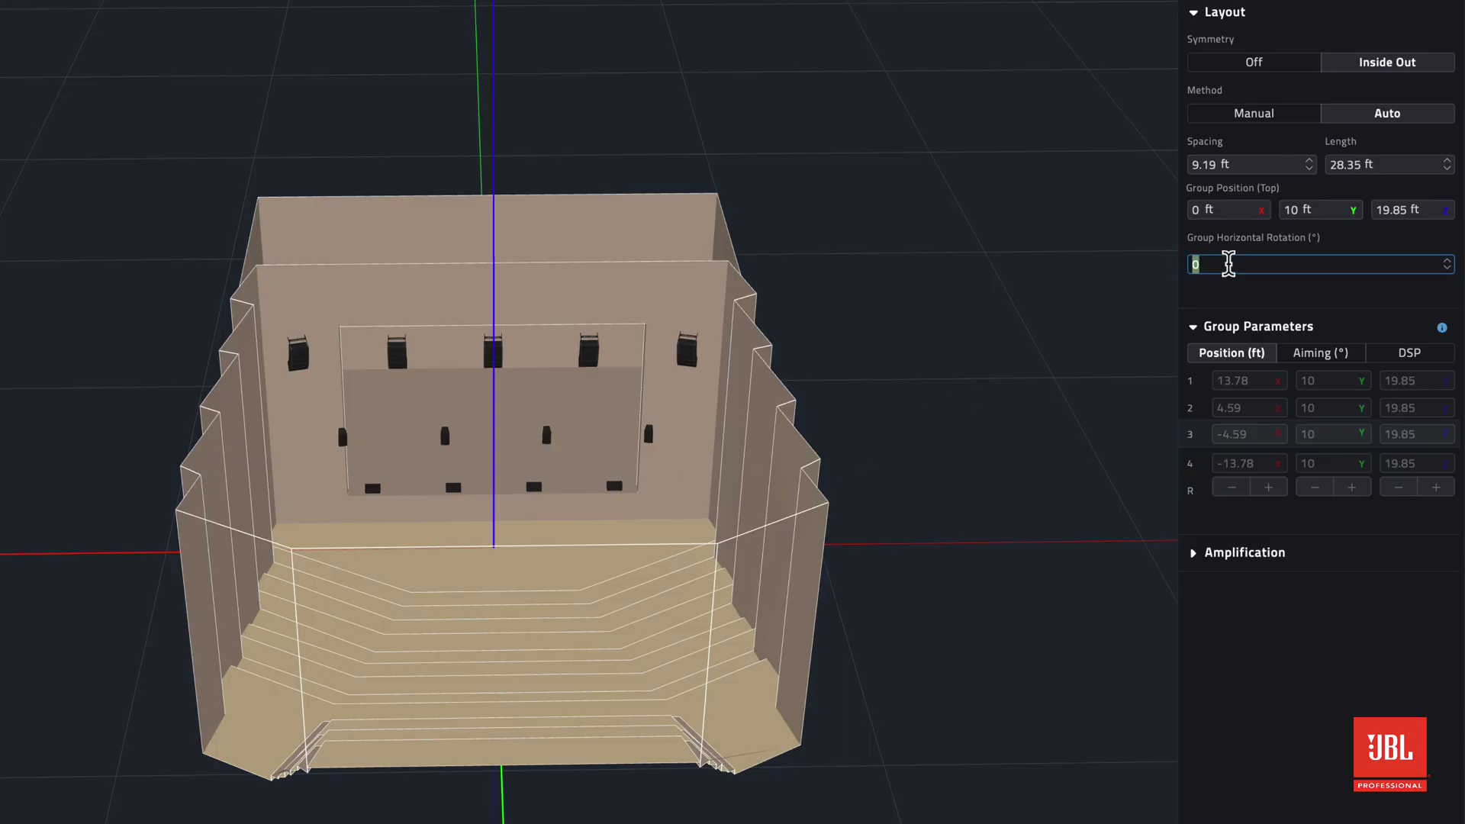
pyautogui.write('-86')
pyautogui.press('Return')
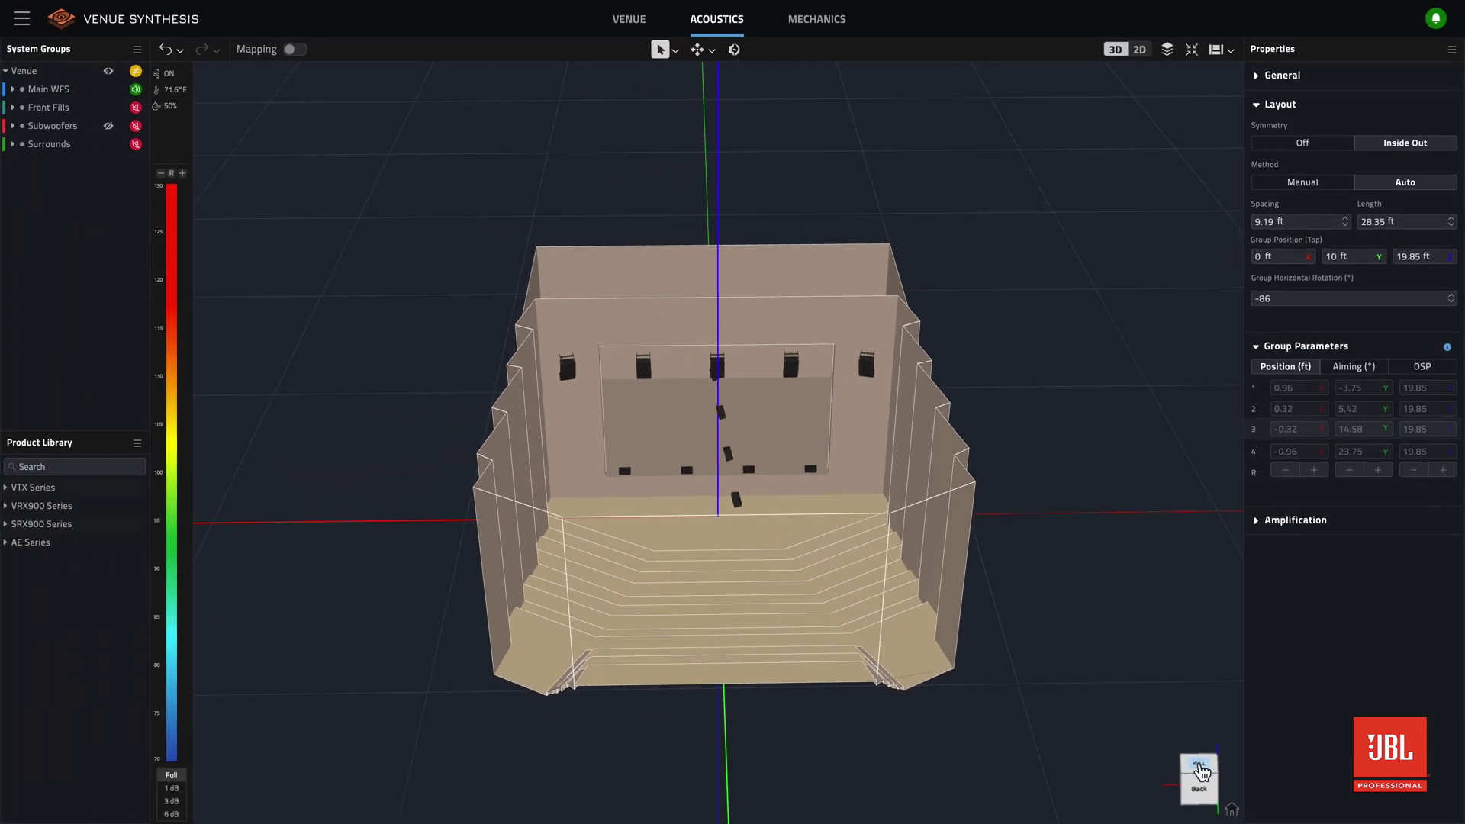
# In Top view, move the group against the left wall and duplicate it as Surrounds Copy
pyautogui.click(1199, 763)
pyautogui.press('w')
pyautogui.moveTo(726, 348); pyautogui.dragTo(561, 294)
pyautogui.press('q')
pyautogui.press('super+d')
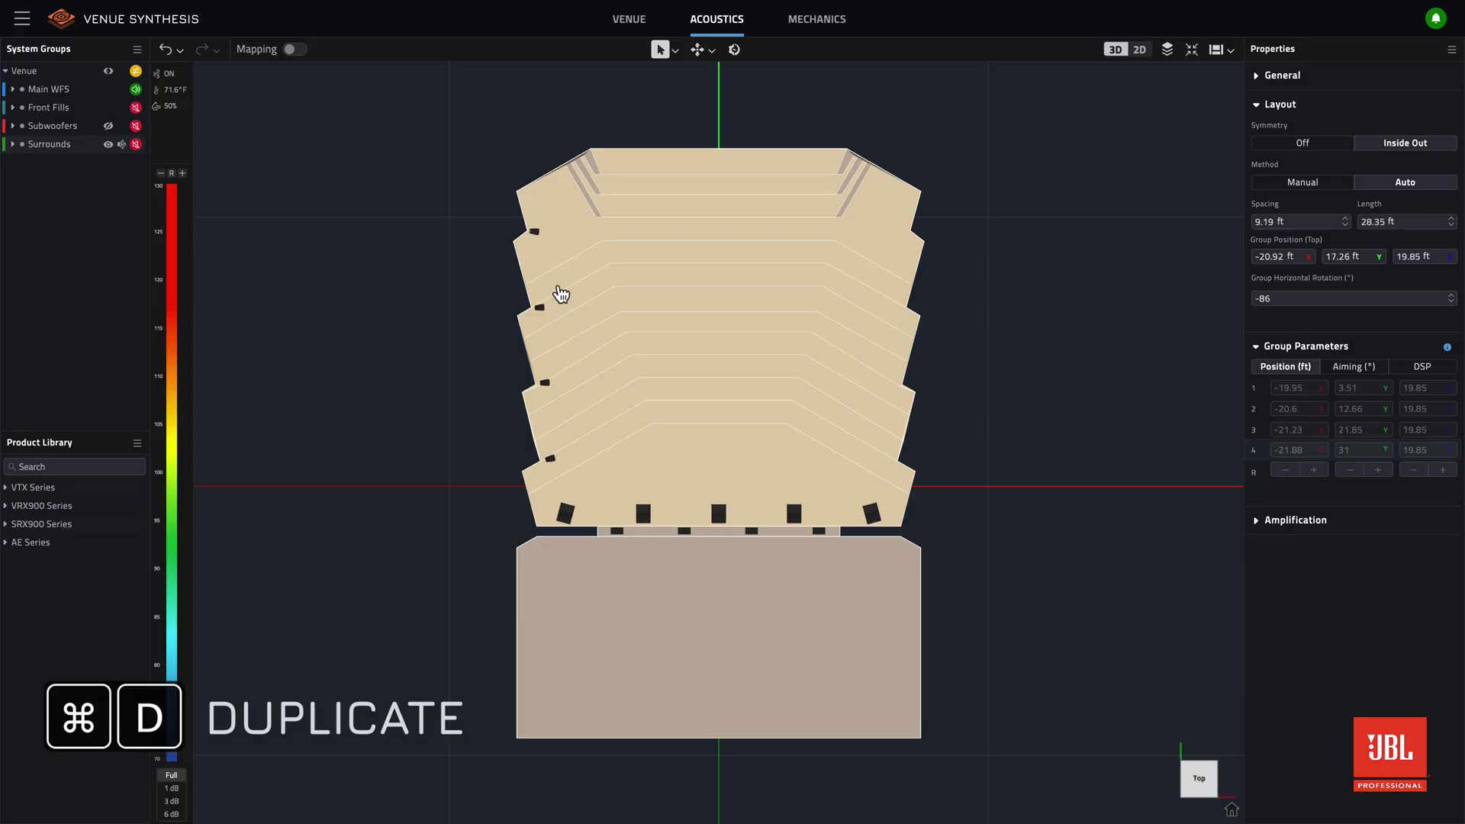
# Rotate the surround copy to -180° and move it to the rear wall
pyautogui.click(1297, 300)
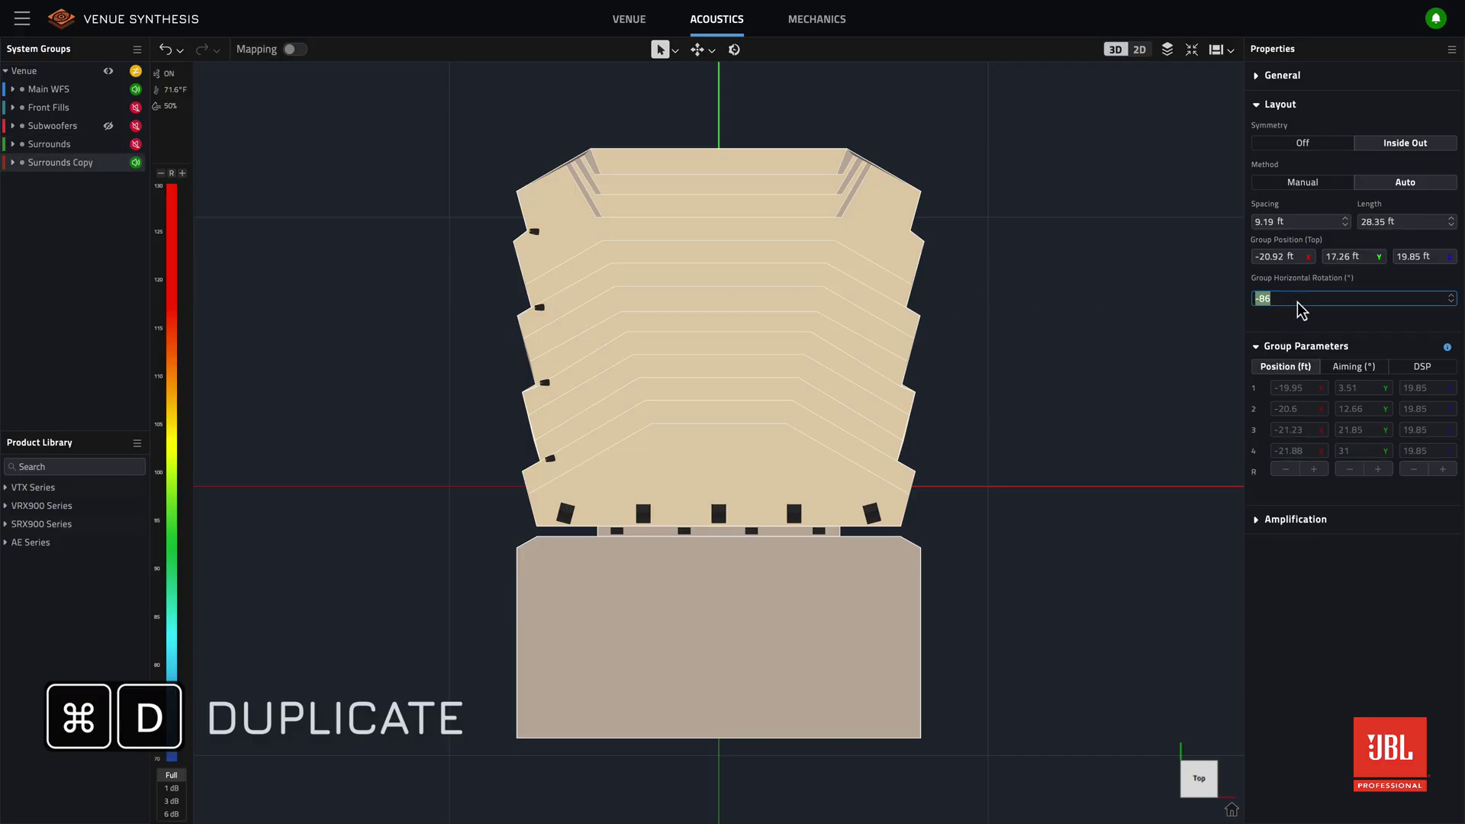
pyautogui.write('-180')
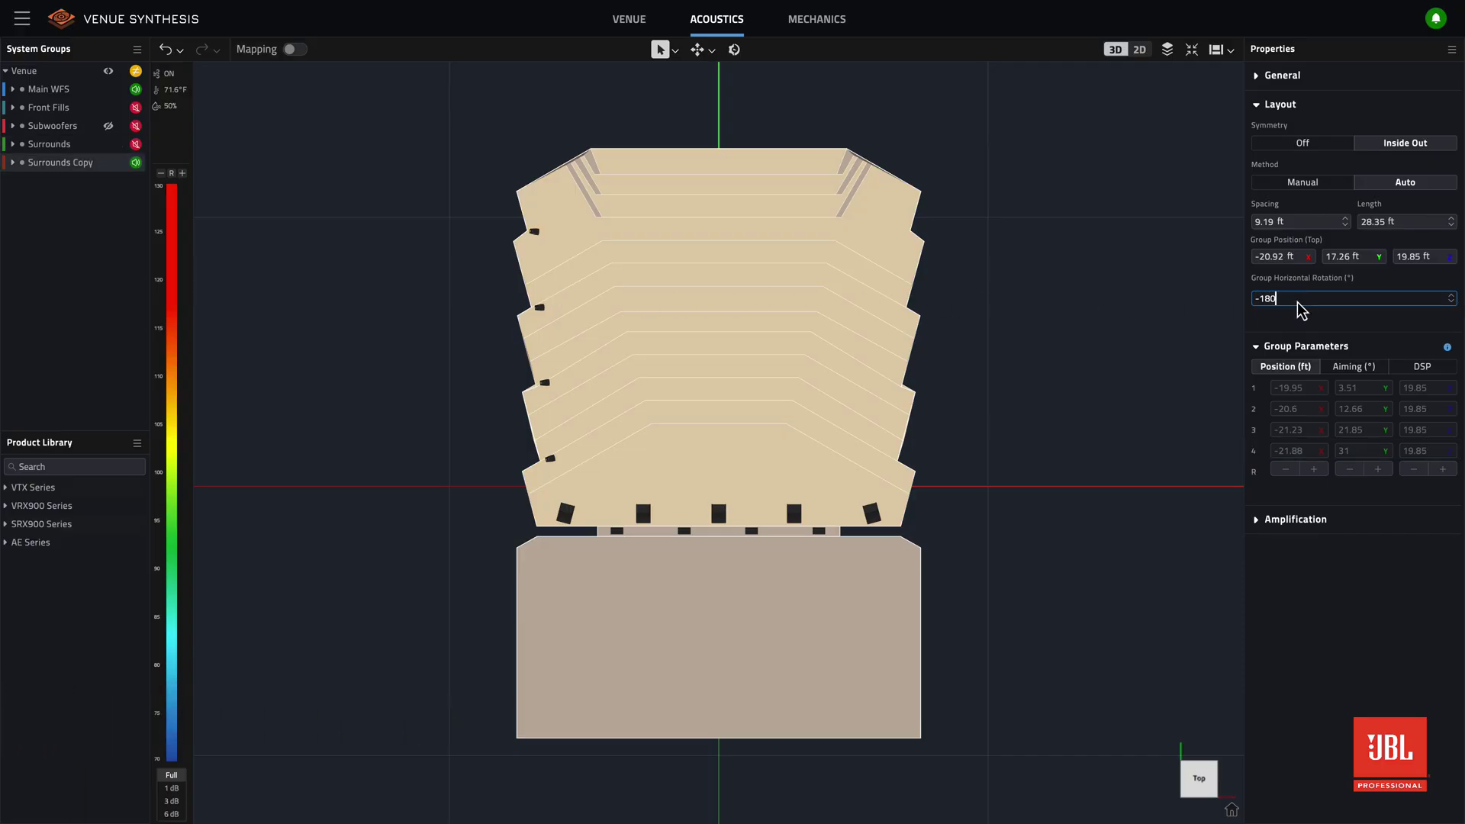
pyautogui.press('Return')
pyautogui.press('w')
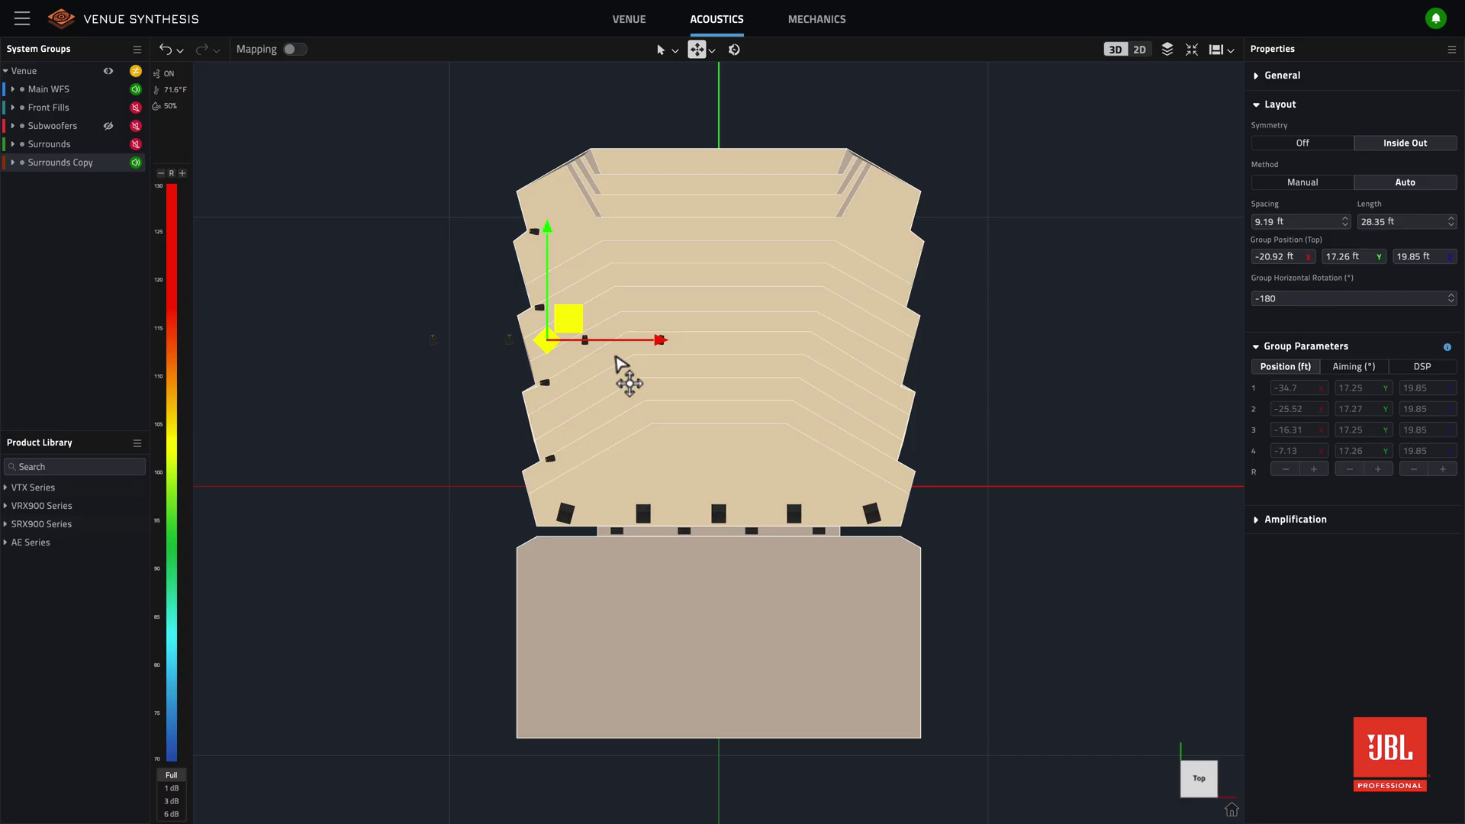
pyautogui.moveTo(723, 300); pyautogui.dragTo(731, 145)
# Duplicate it, rotate the new copy to 86°, and place it along the right wall
pyautogui.hotkey('ctrl', 'd')
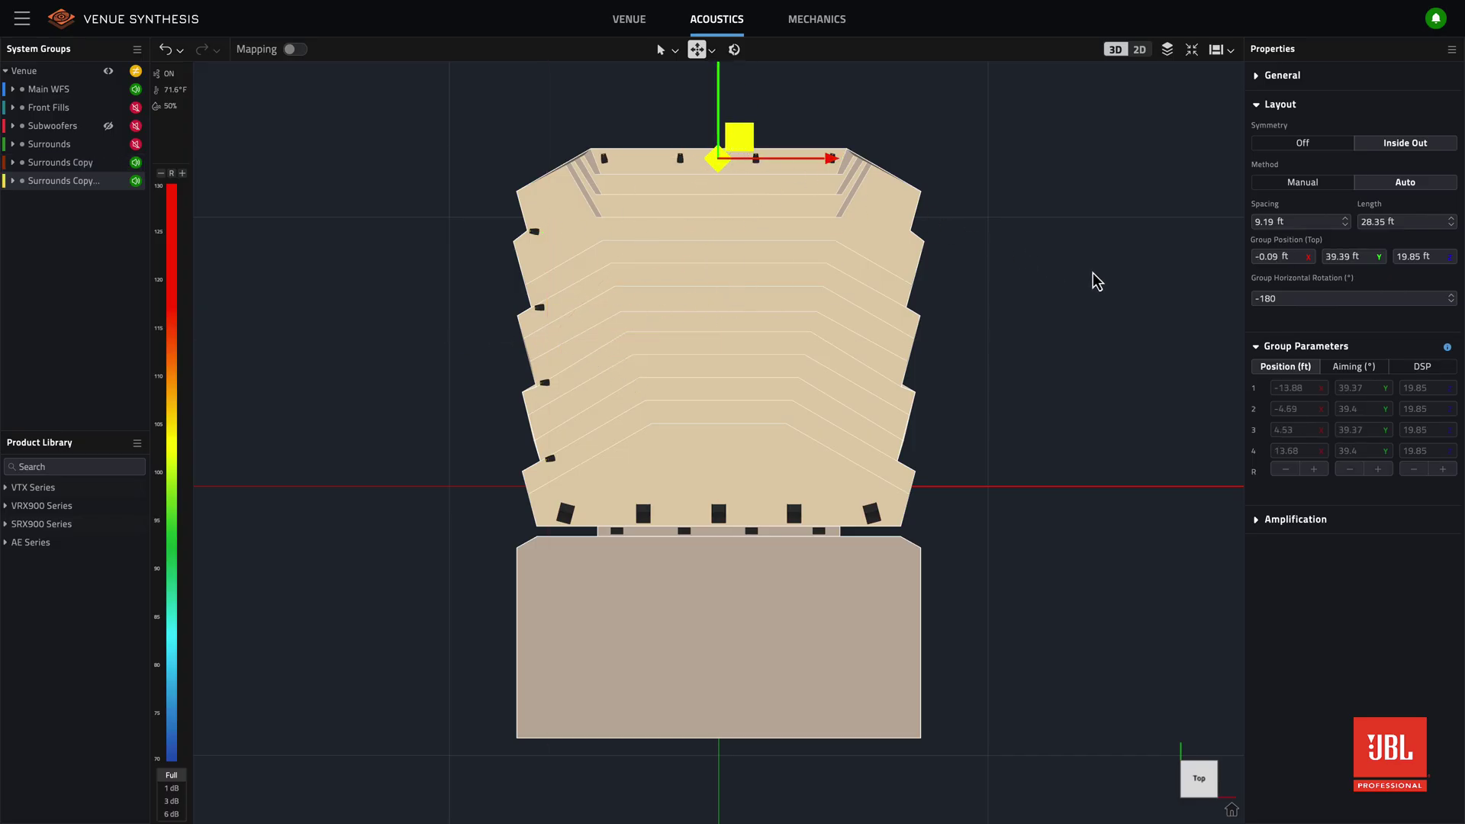
pyautogui.click(1286, 299)
pyautogui.write('86')
pyautogui.press('Return')
pyautogui.moveTo(723, 162); pyautogui.dragTo(908, 329)
pyautogui.press('Escape')
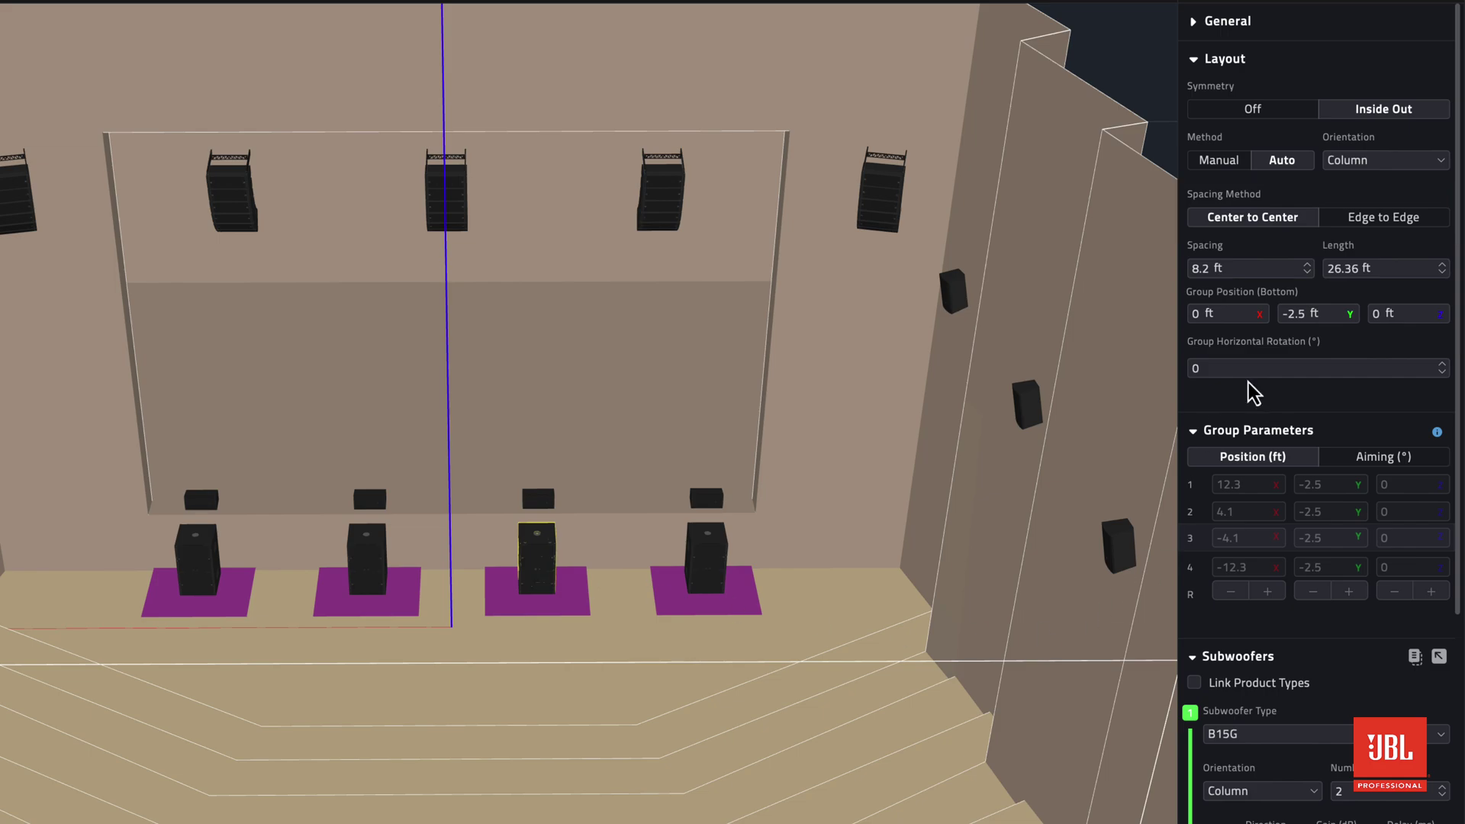
# Space the four subwoofers 2 ft edge to edge and view them on the Mechanics page
pyautogui.click(1337, 225)
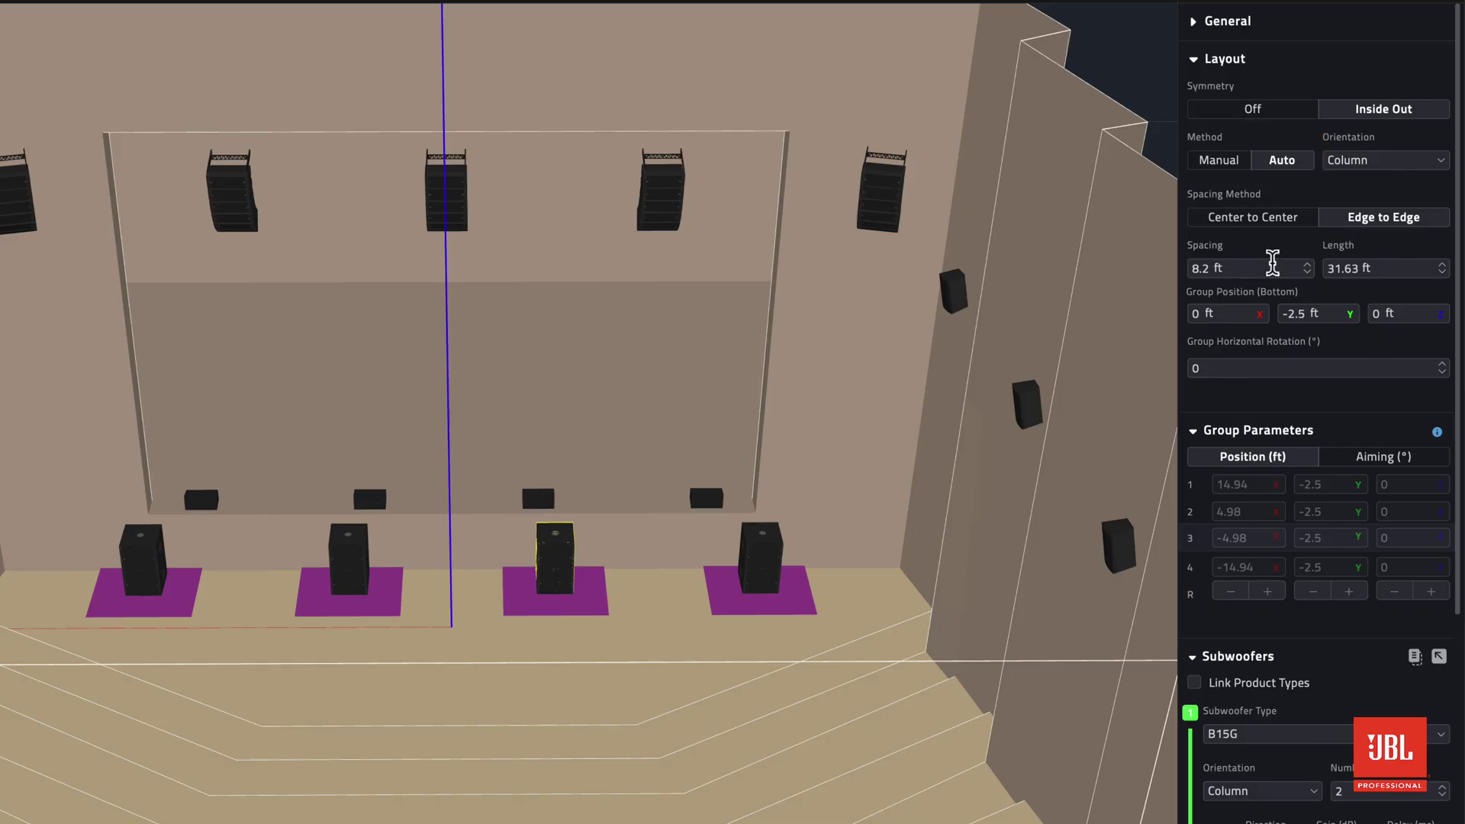
pyautogui.click(1273, 262)
pyautogui.write('2')
pyautogui.press('Return')
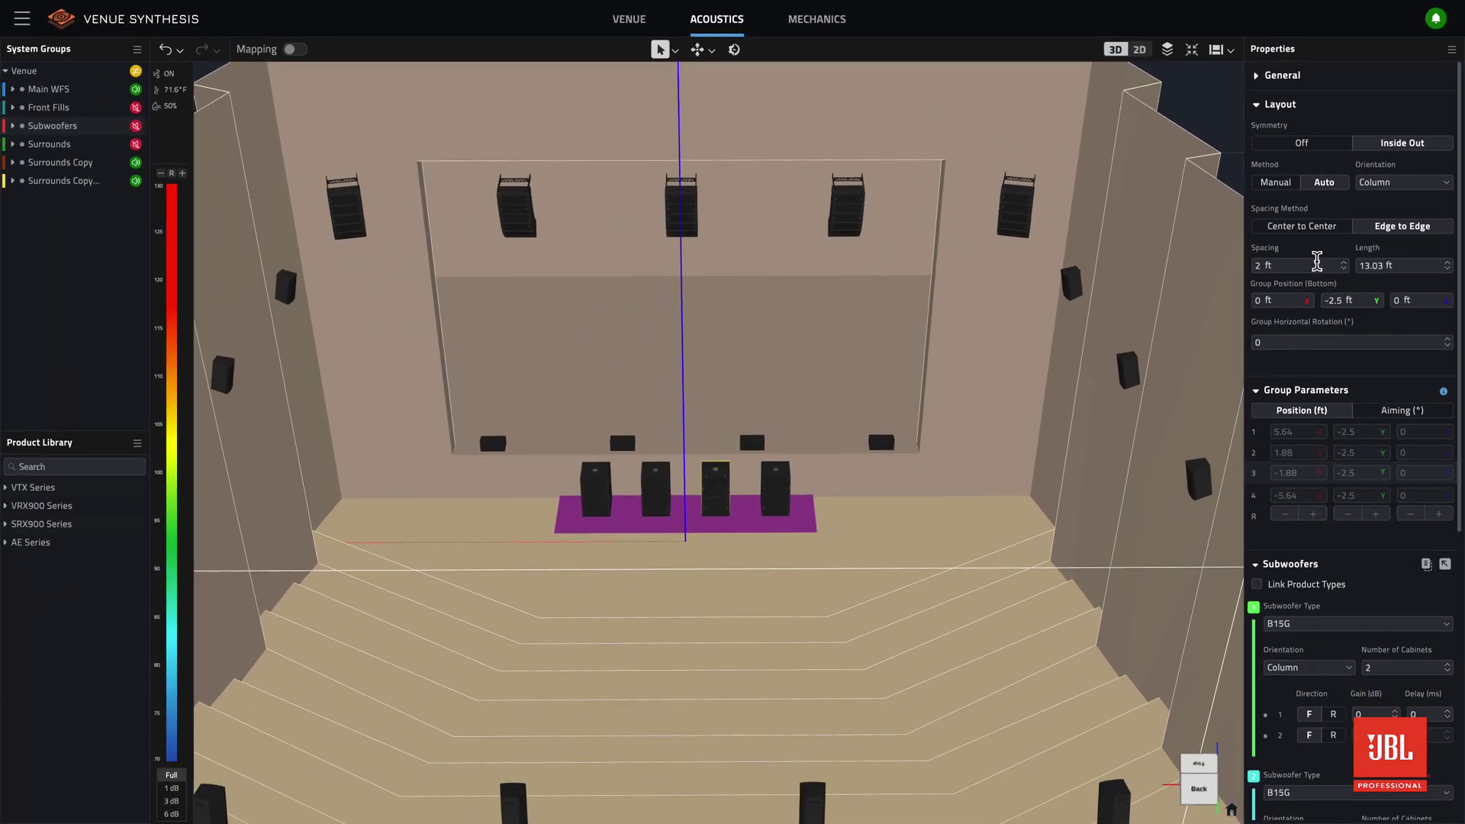
pyautogui.click(810, 28)
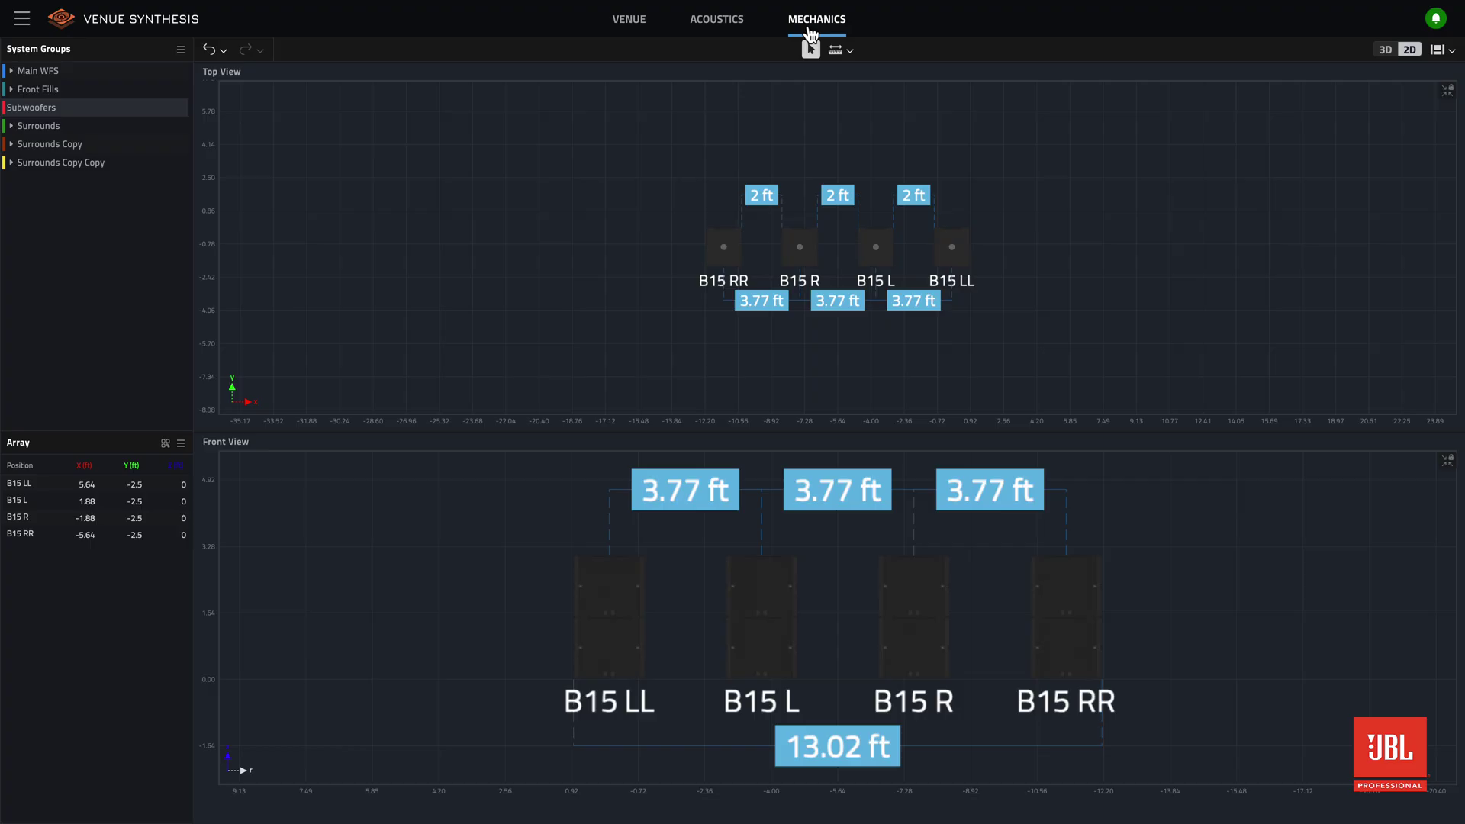
# Go back to the Acoustics page to see the edge-to-edge subwoofers in 3D
pyautogui.click(736, 28)
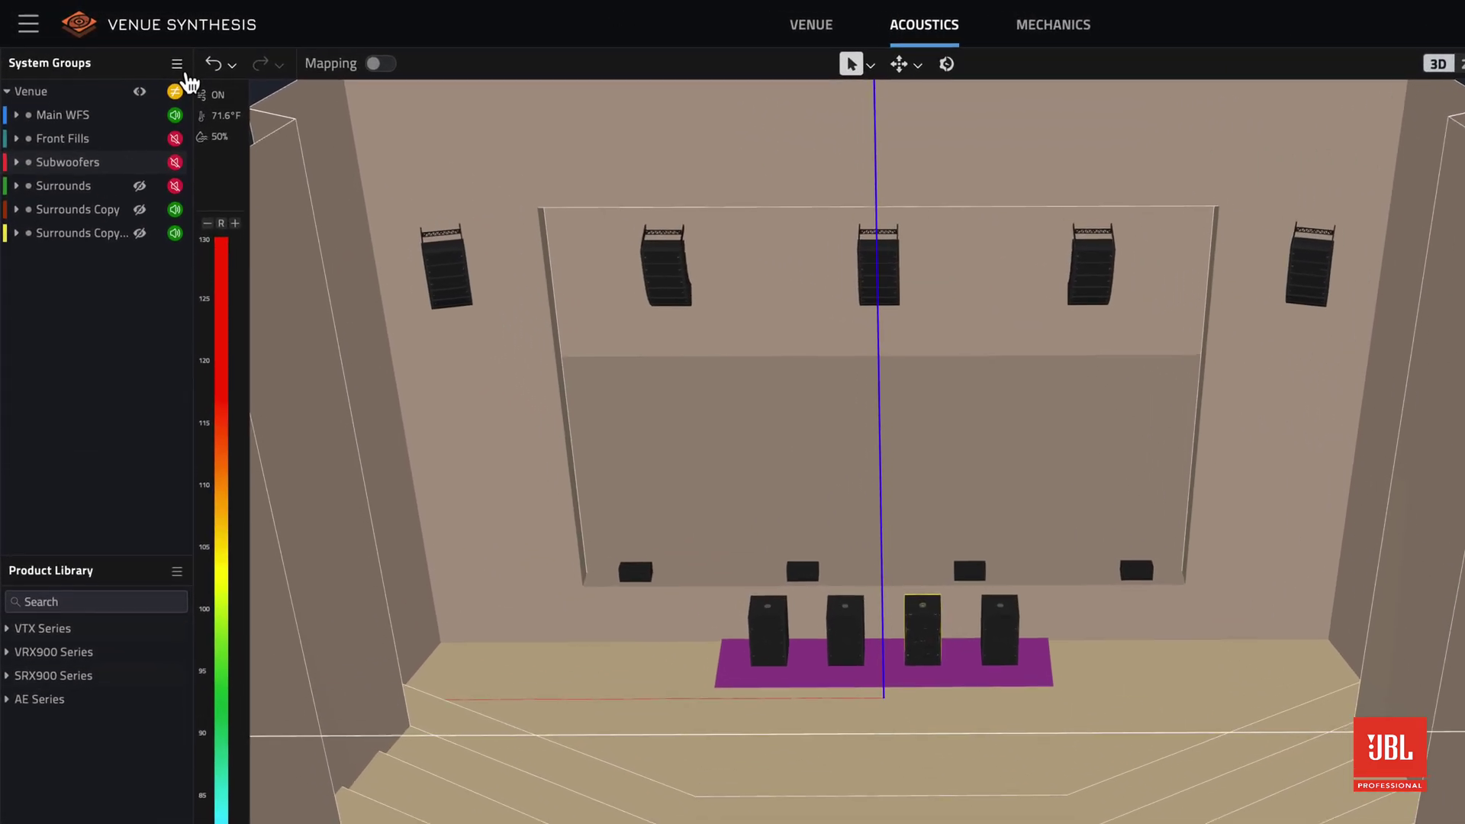
# Export the visible System Groups as both XLD and XGLC EASE files into a chosen folder
pyautogui.click(136, 49)
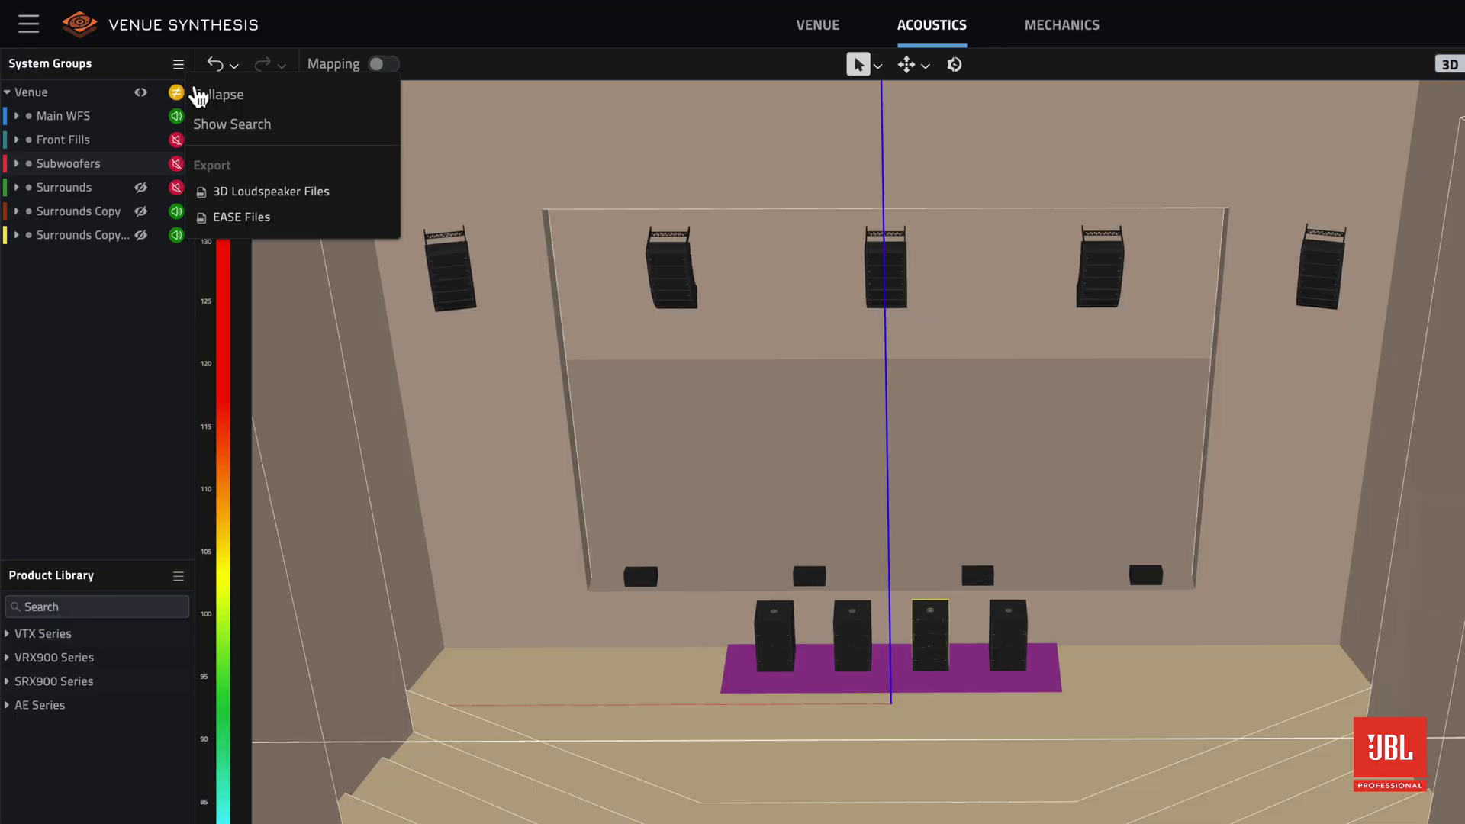
pyautogui.click(236, 217)
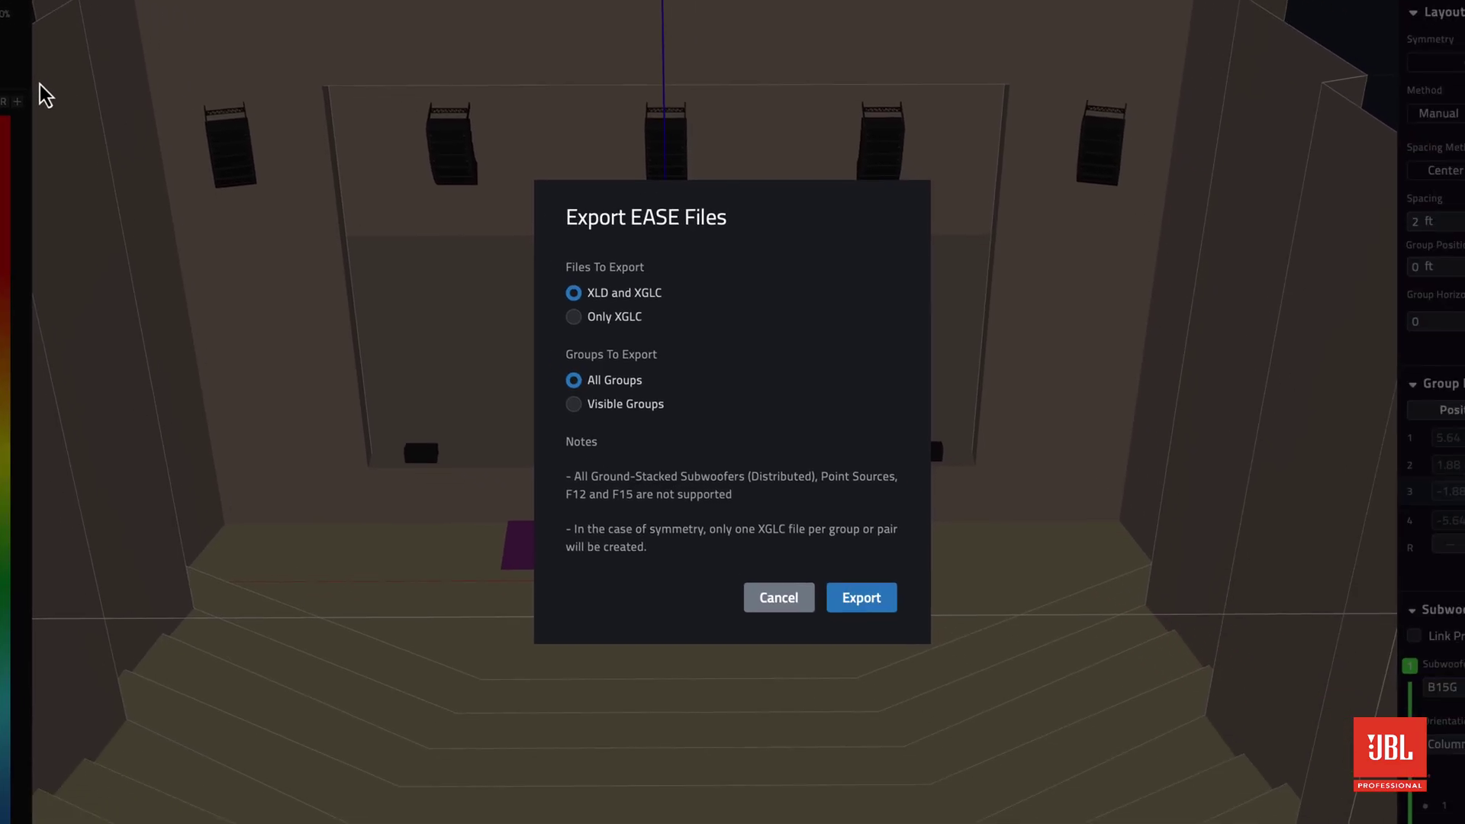
pyautogui.click(621, 318)
pyautogui.click(626, 300)
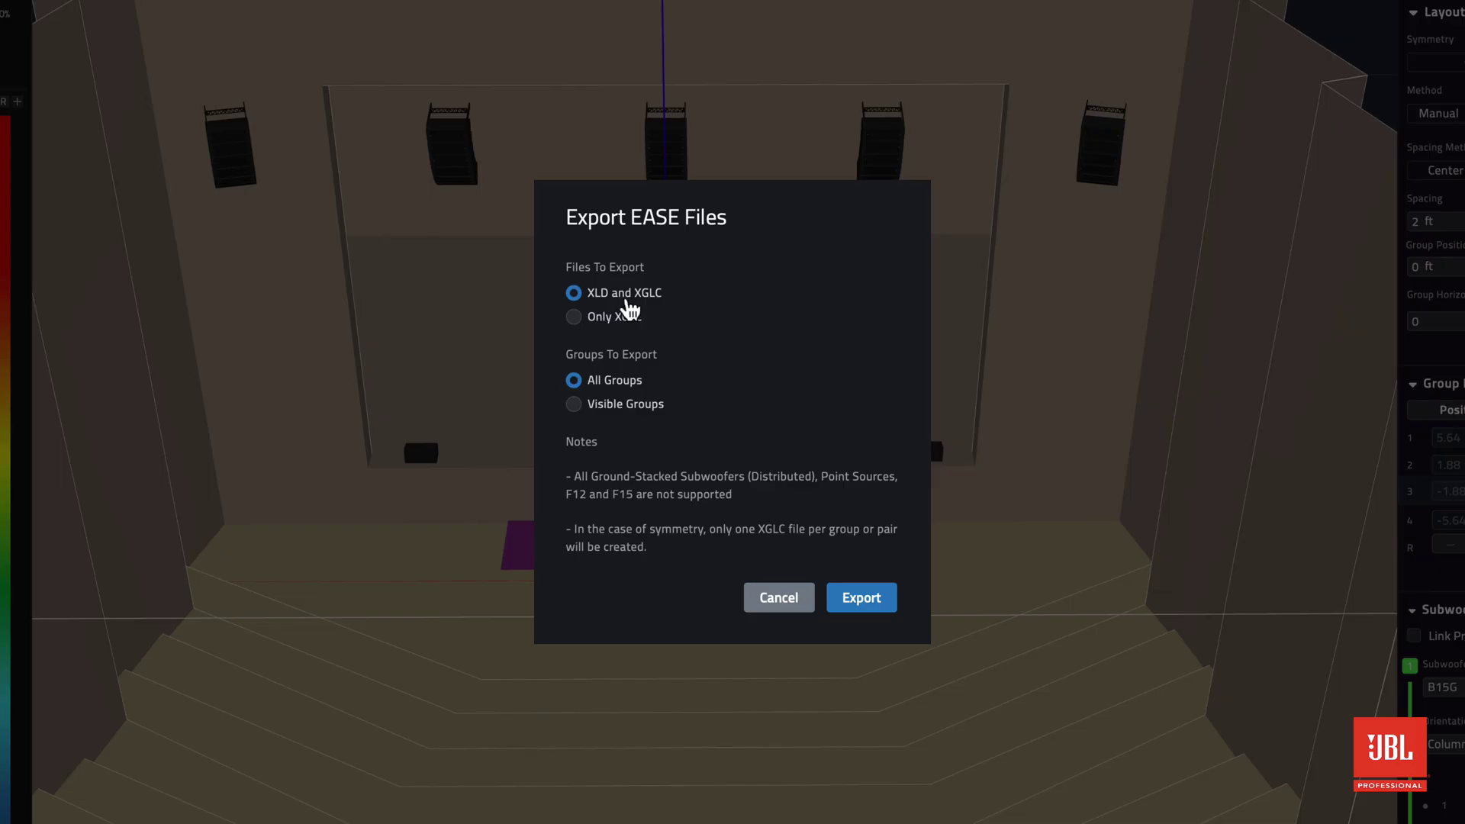
pyautogui.click(627, 417)
pyautogui.click(881, 600)
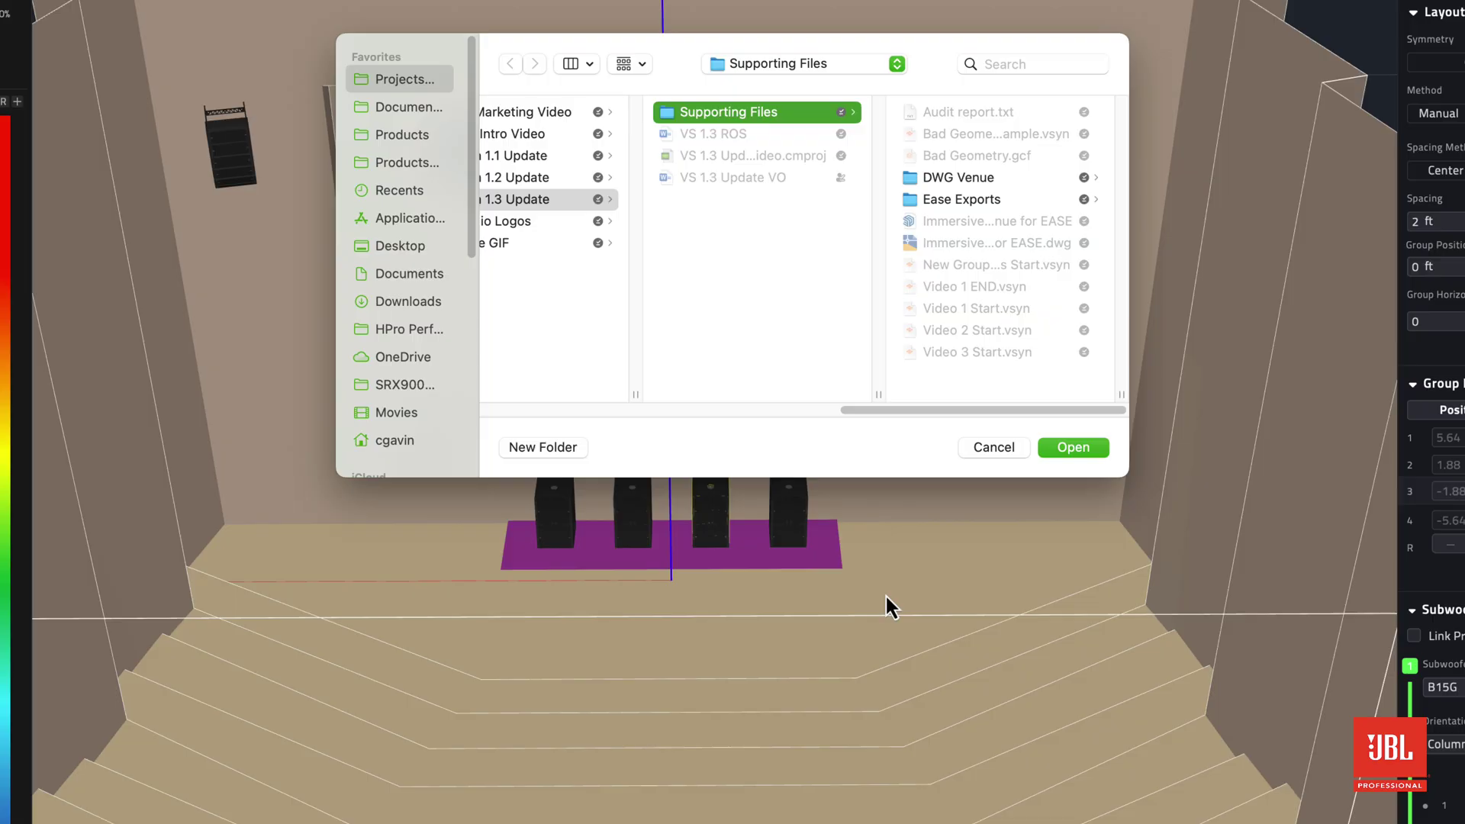
pyautogui.click(1089, 447)
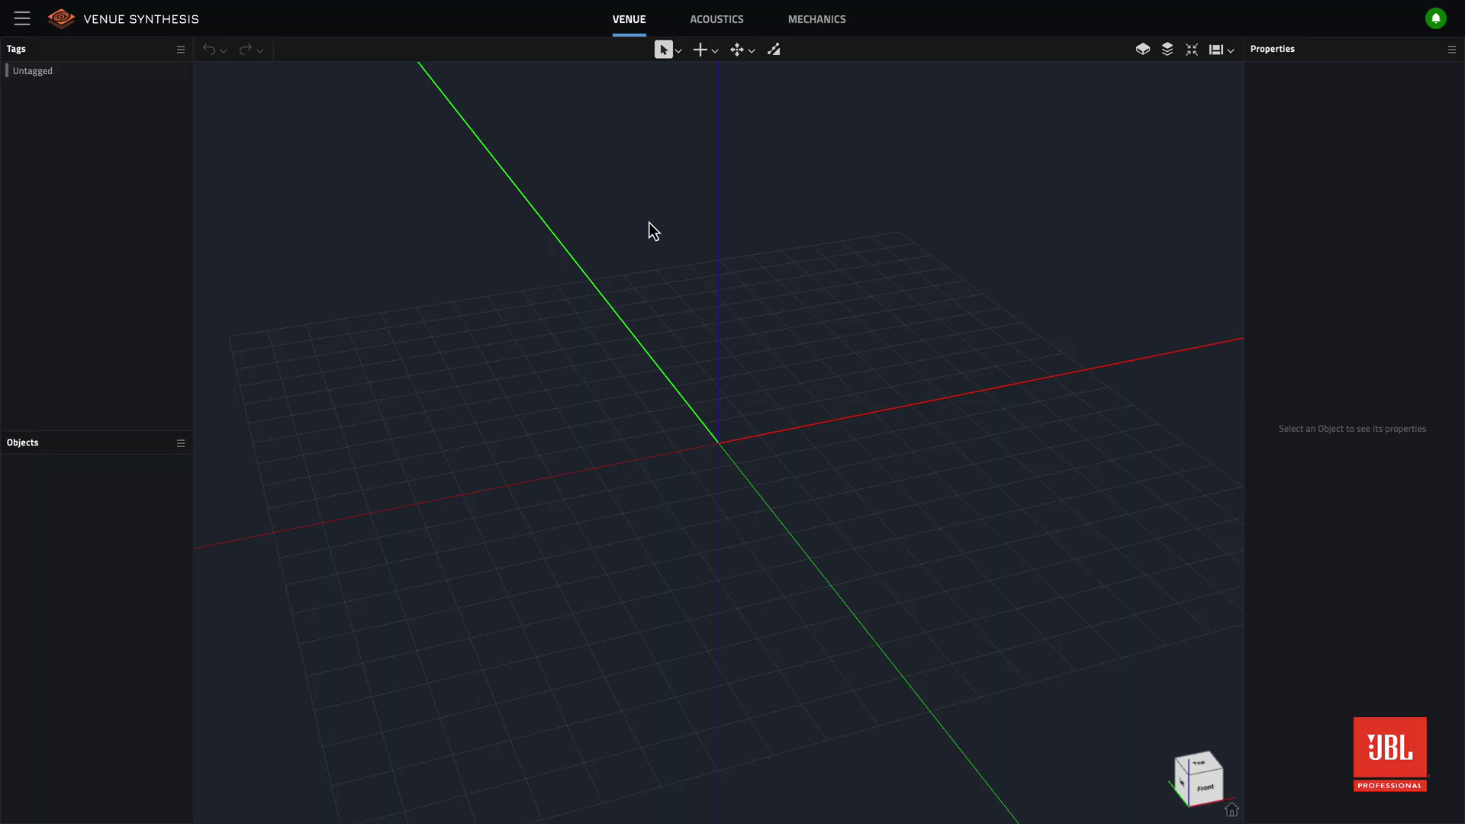
# Import DWG Venue .dwg as 3D geometry, tagging planes by layer name and excluding lines
pyautogui.click(702, 50)
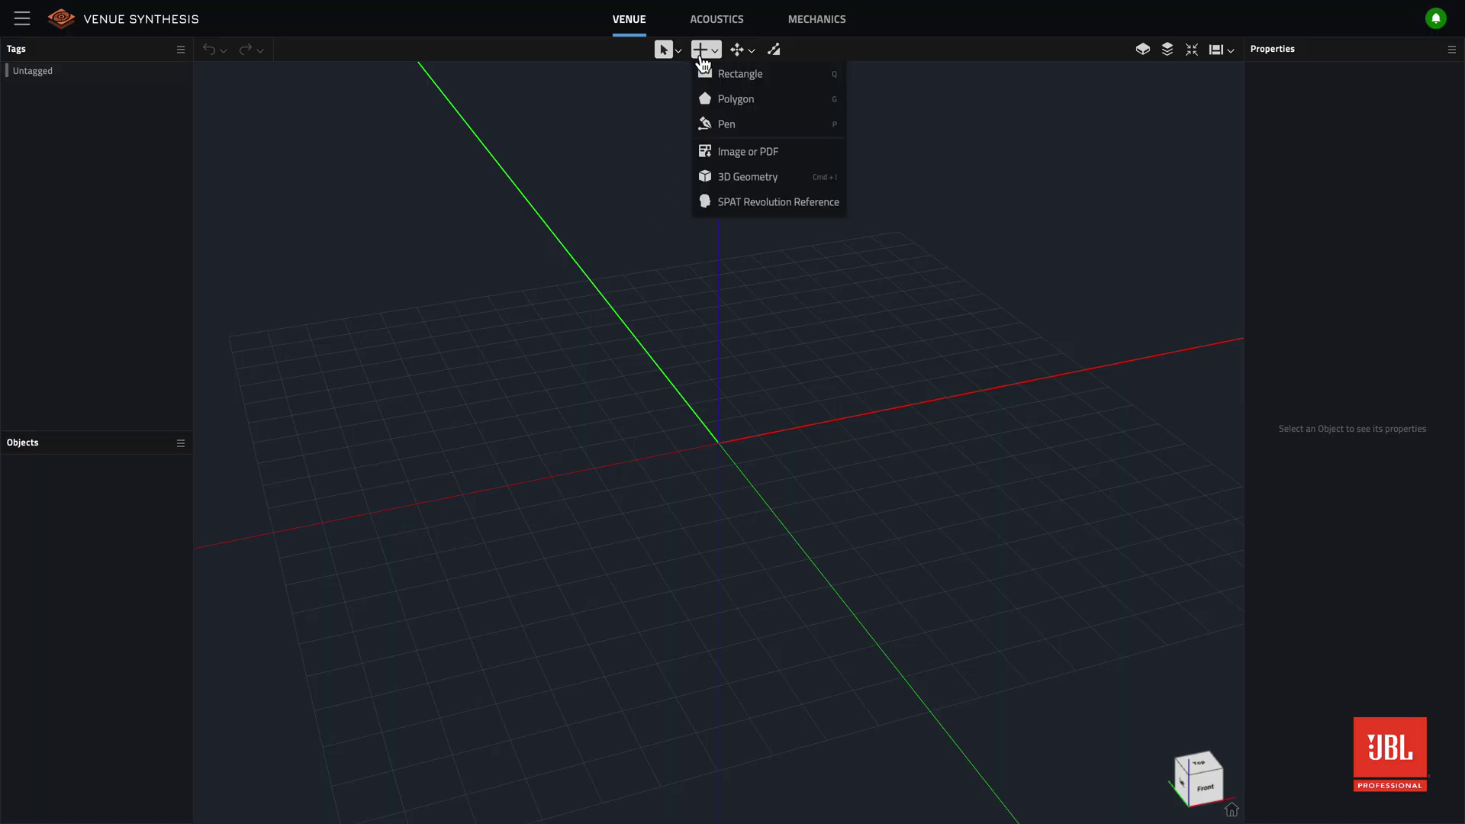
pyautogui.click(722, 176)
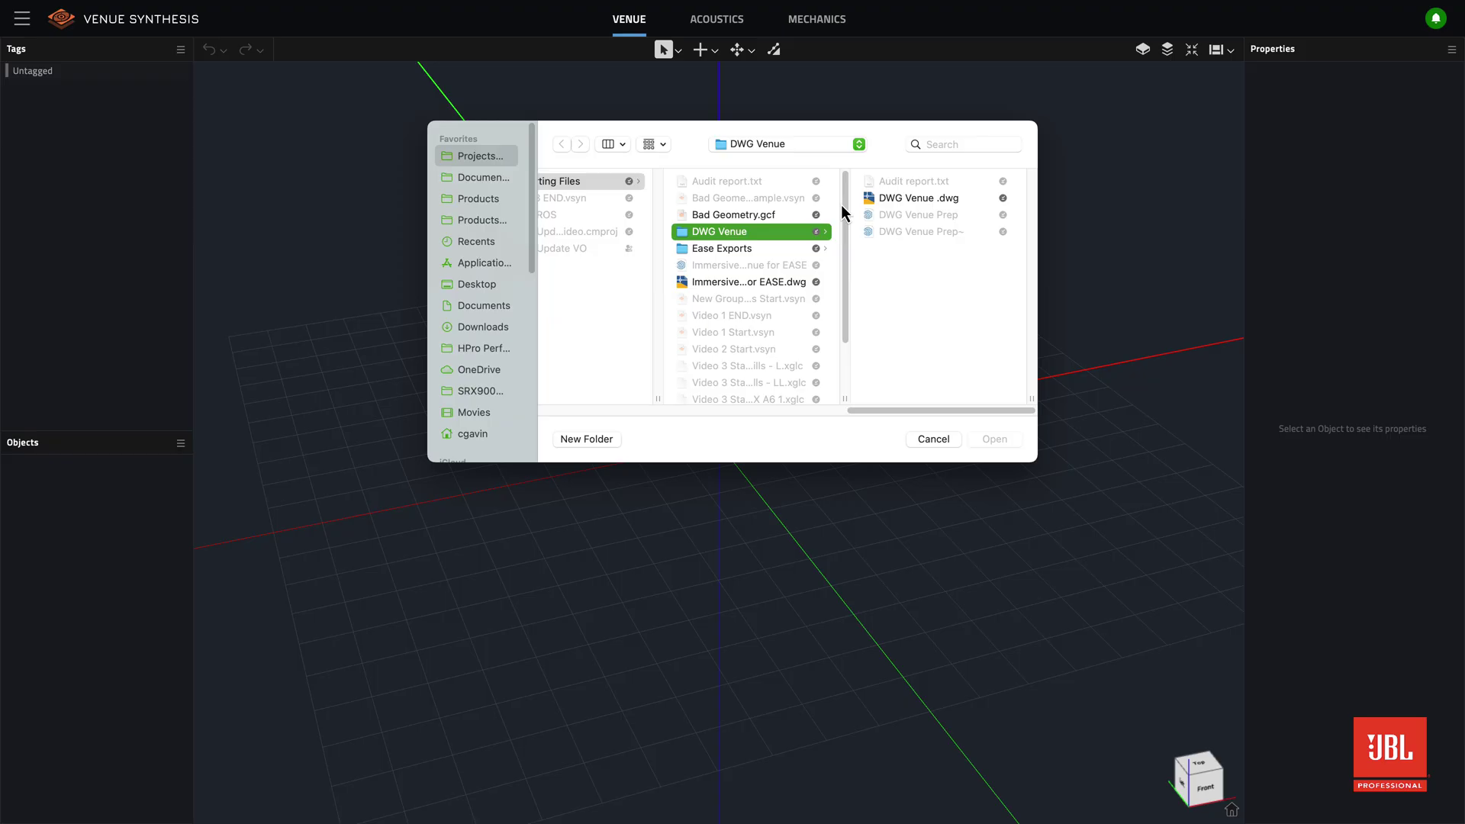
pyautogui.click(887, 200)
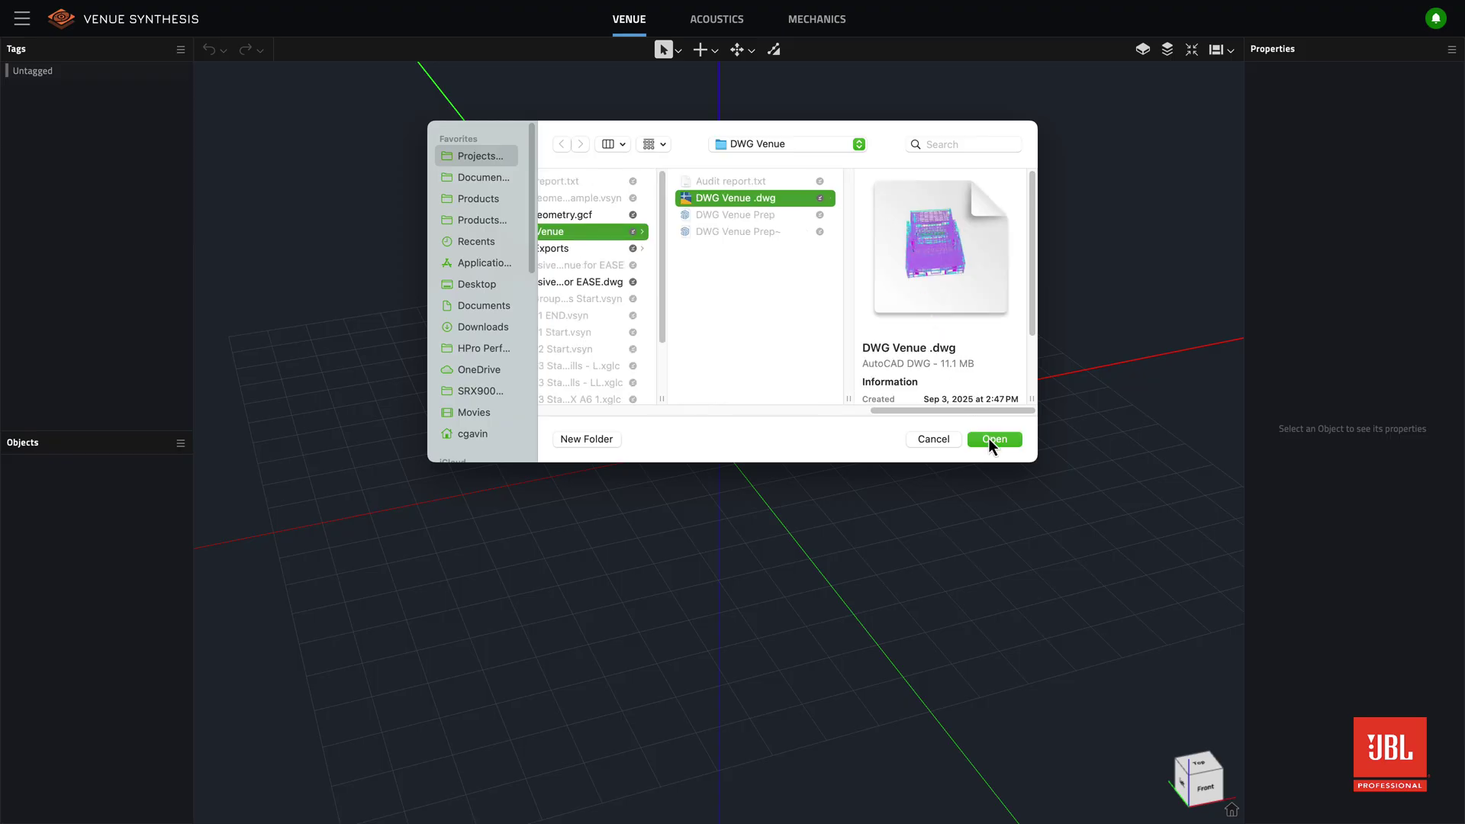
pyautogui.click(989, 440)
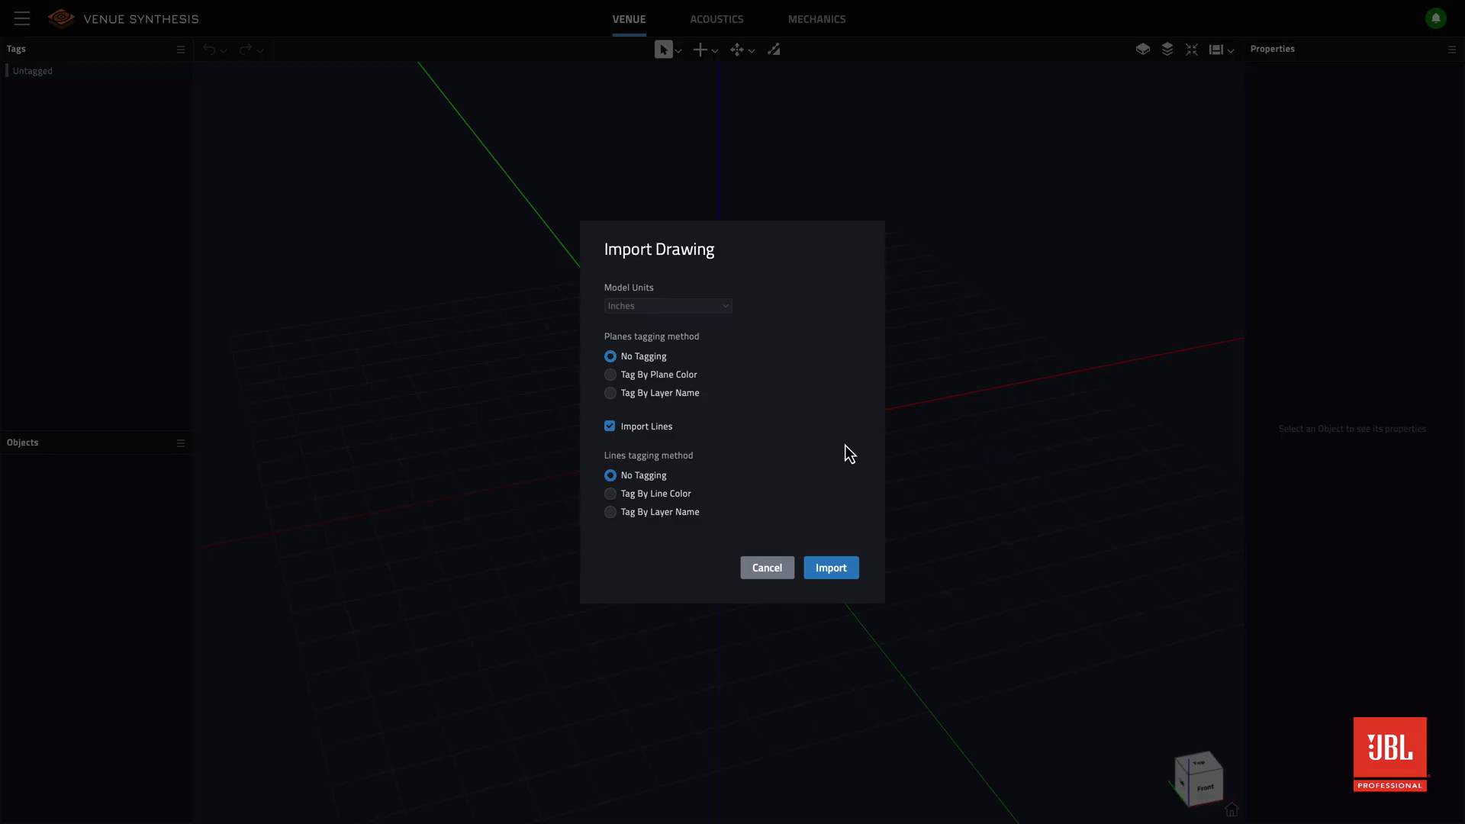
pyautogui.click(672, 395)
pyautogui.click(662, 430)
pyautogui.click(829, 567)
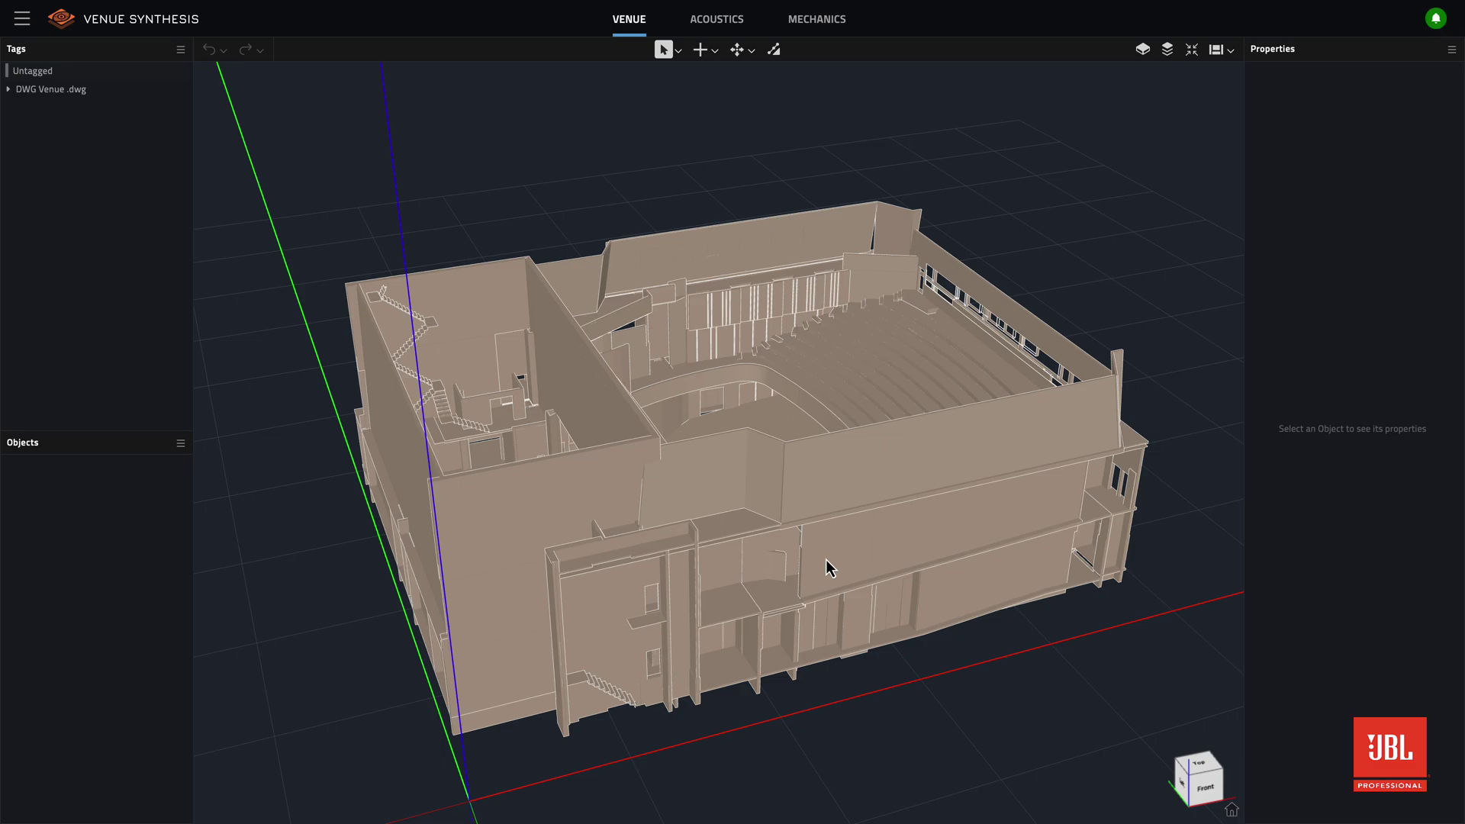
# Orbit the imported theatre to a near top-down view into the auditorium
pyautogui.moveTo(882, 331); pyautogui.dragTo(648, 389, button='middle')
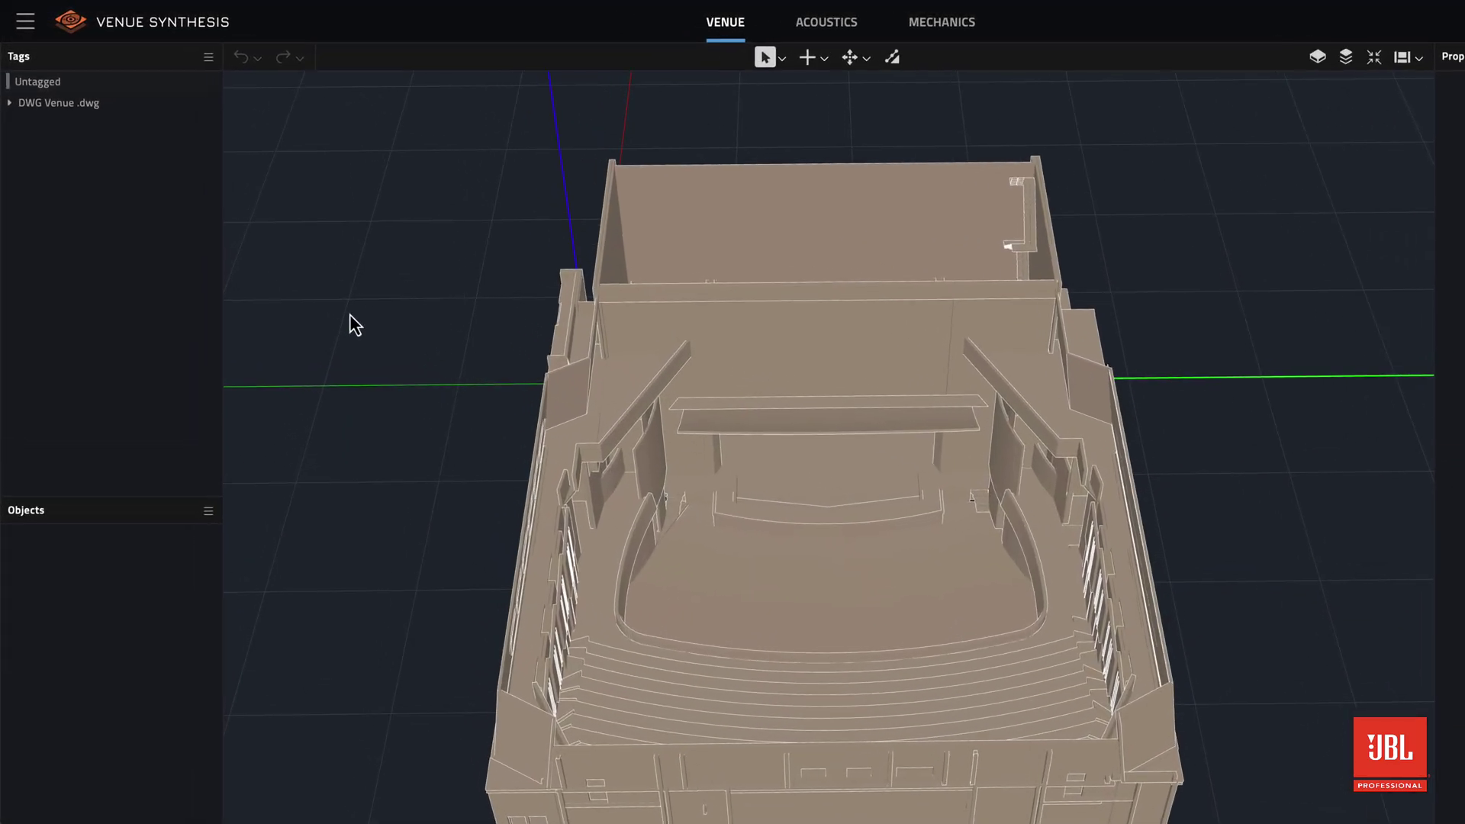
# Isolate the Audience tag within DWG Venue .dwg and orbit around the seating tiers
pyautogui.click(10, 106)
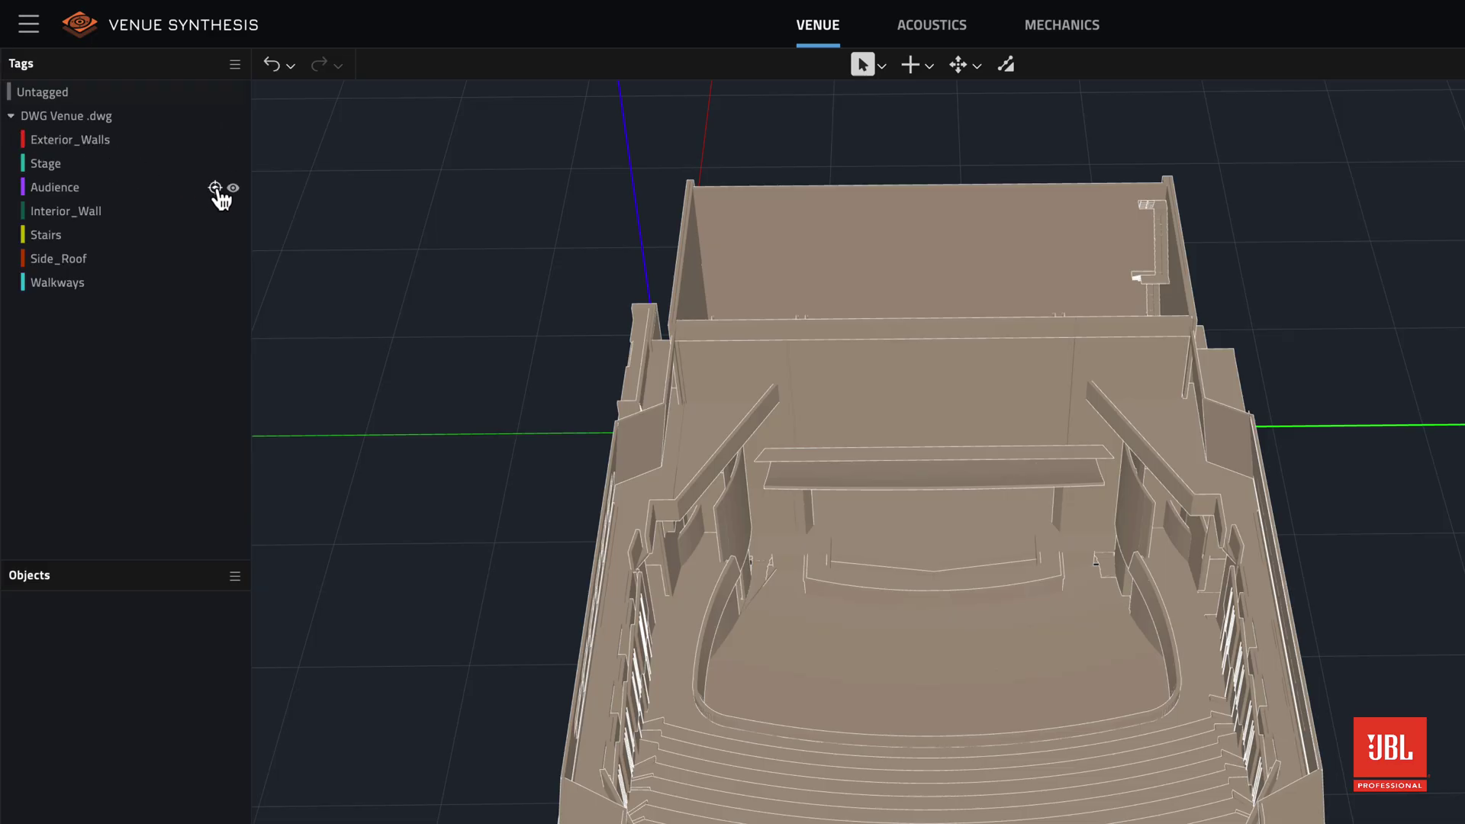
pyautogui.click(217, 190)
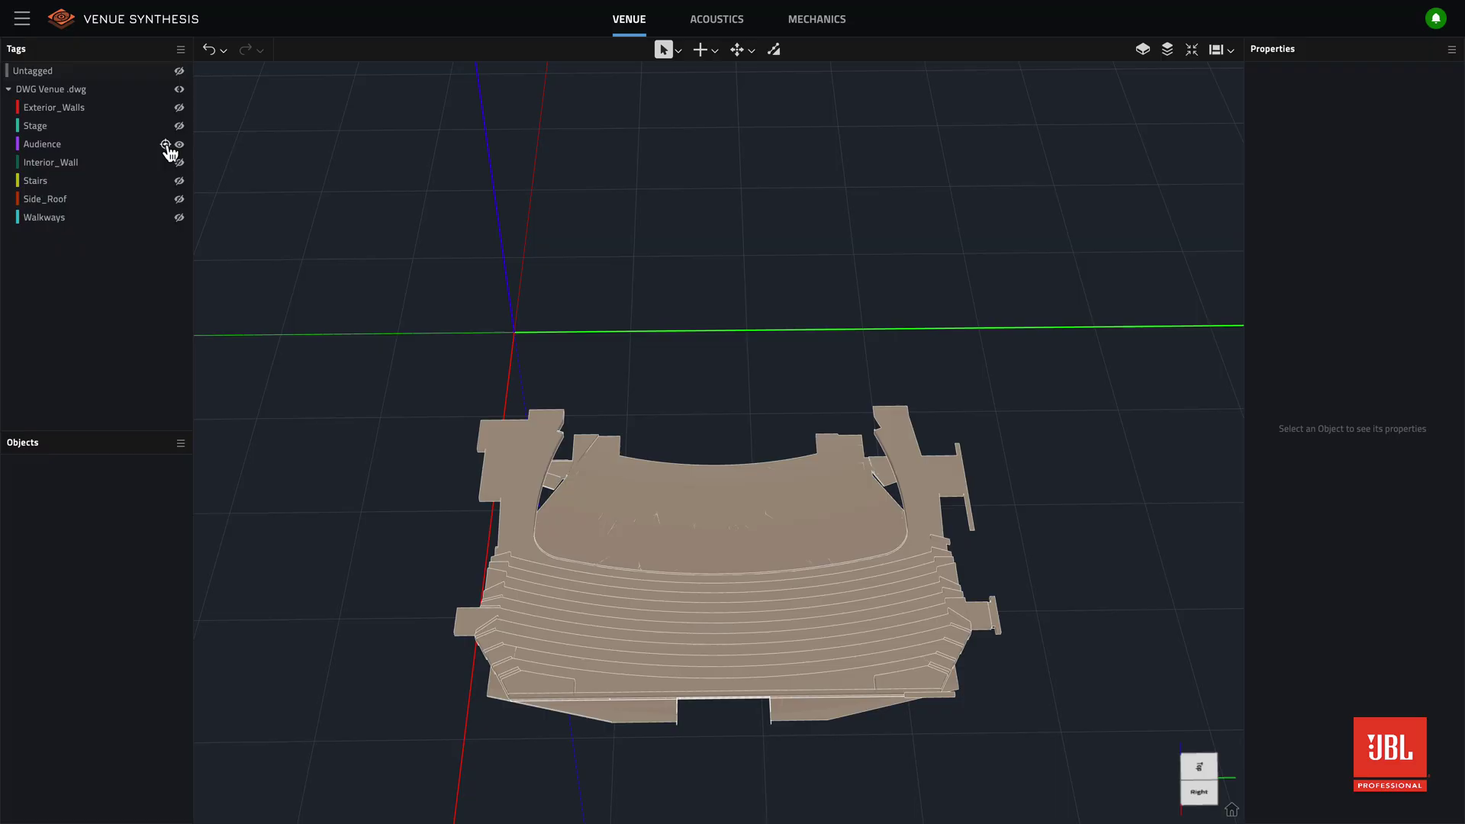
pyautogui.moveTo(910, 332); pyautogui.dragTo(526, 273, button='middle')
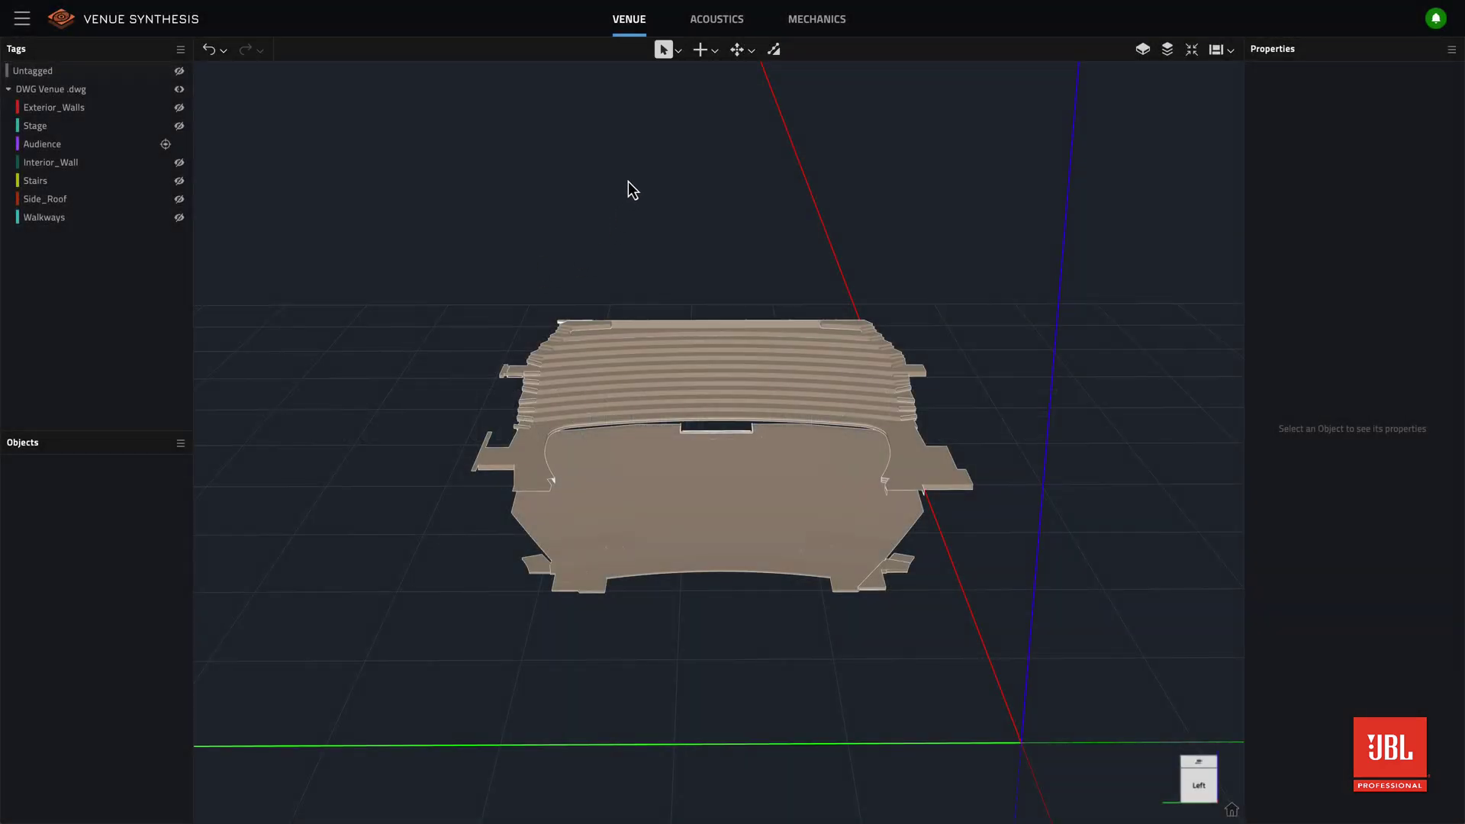
# Box-select the audience planes with Rectangular Lasso and set their Plane Type to Audience
pyautogui.click(678, 50)
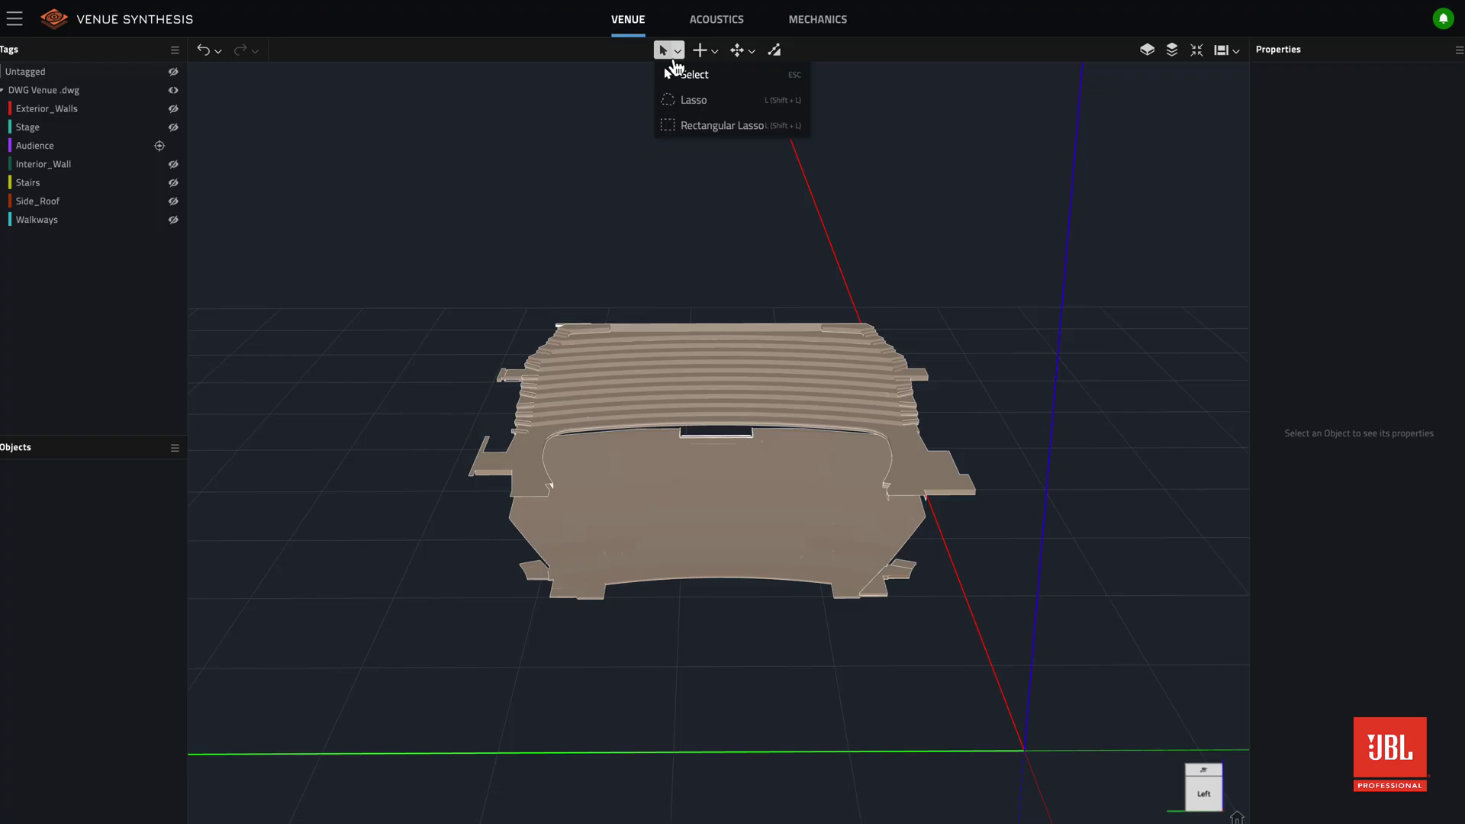
pyautogui.click(686, 164)
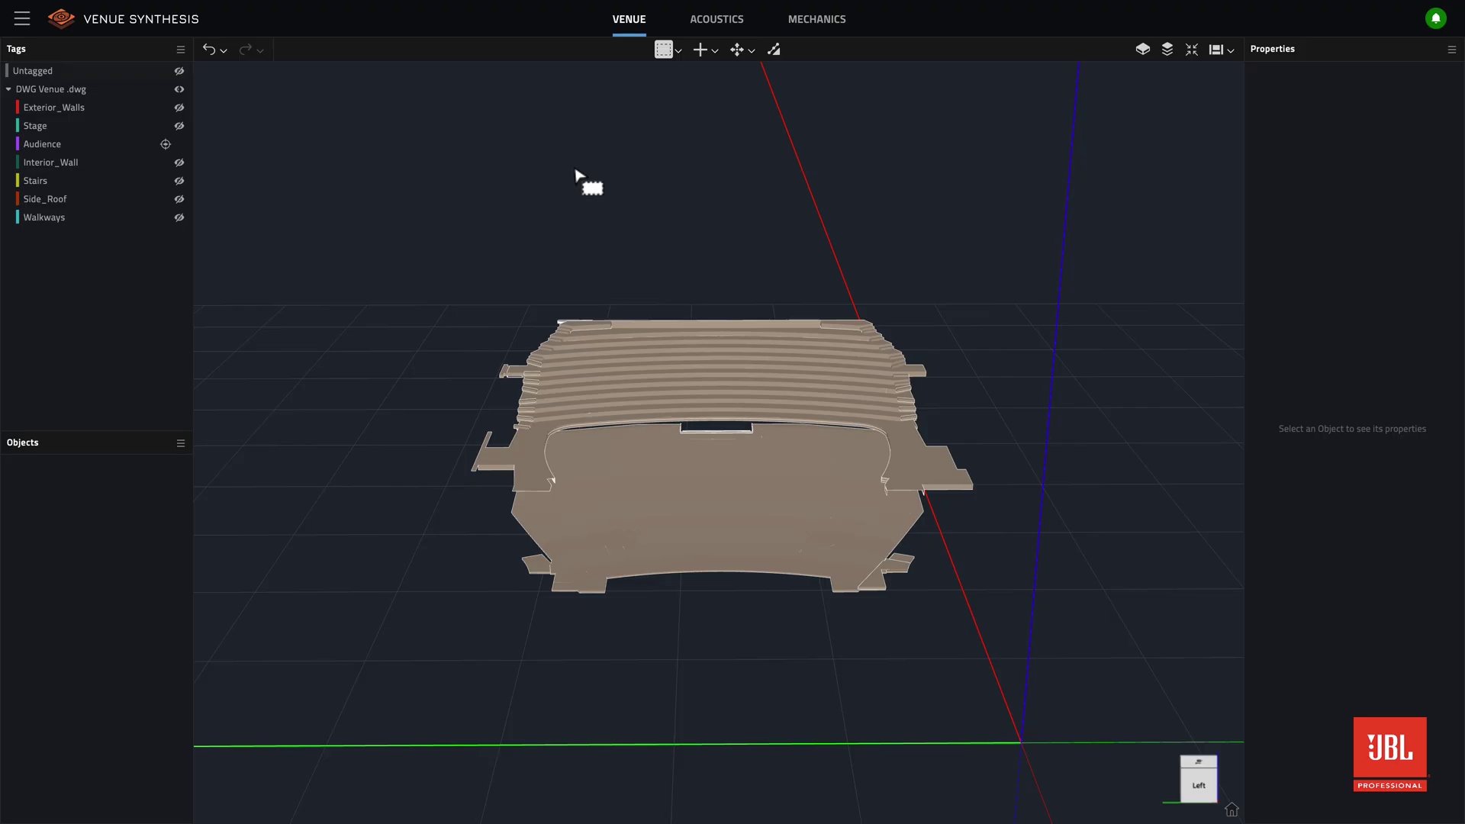
pyautogui.moveTo(387, 246)
pyautogui.mouseDown()
pyautogui.moveTo(517, 459)
pyautogui.moveTo(808, 643)
pyautogui.mouseUp()
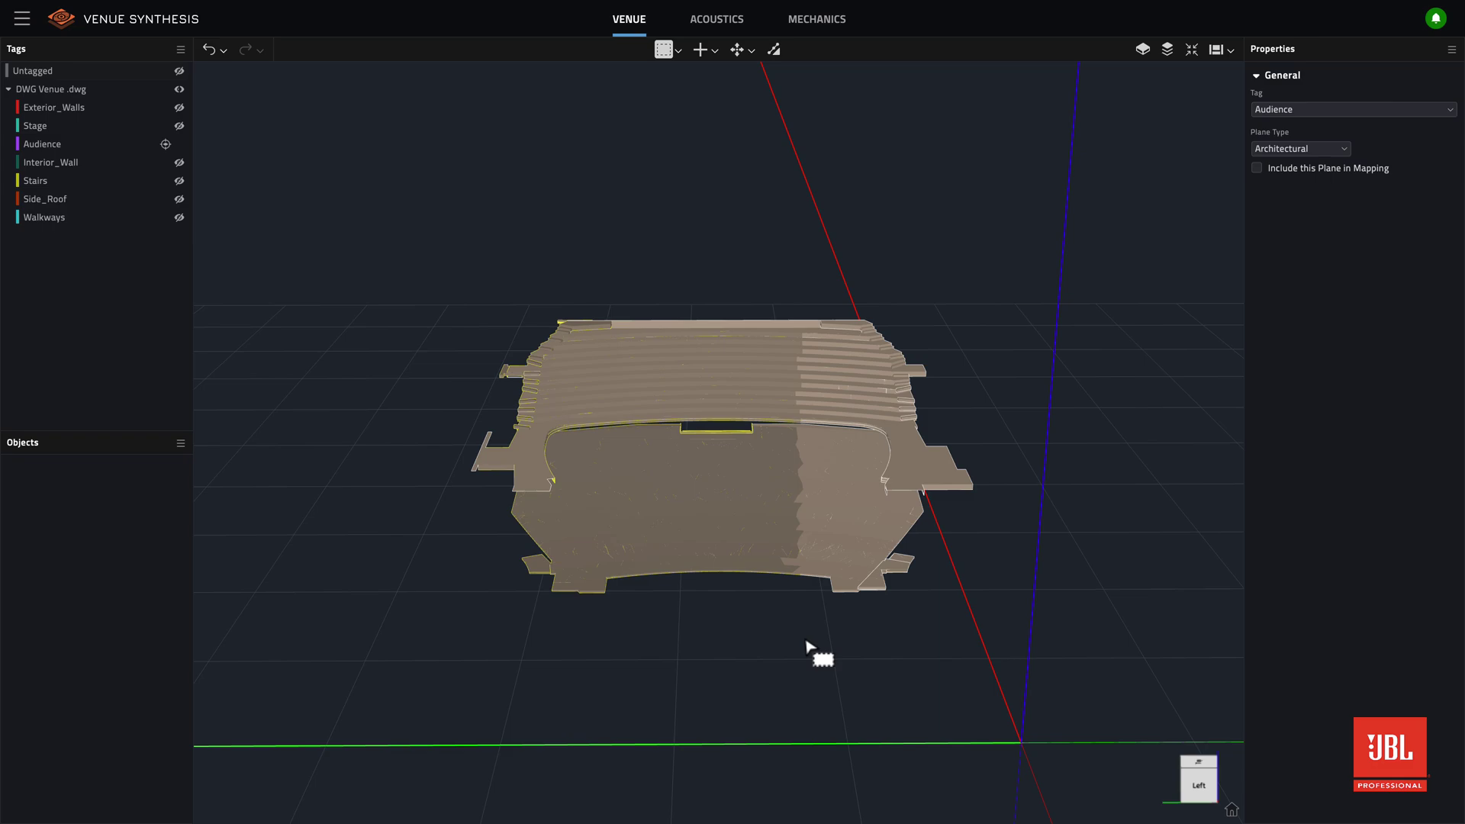
pyautogui.moveTo(1066, 695); pyautogui.dragTo(432, 275)
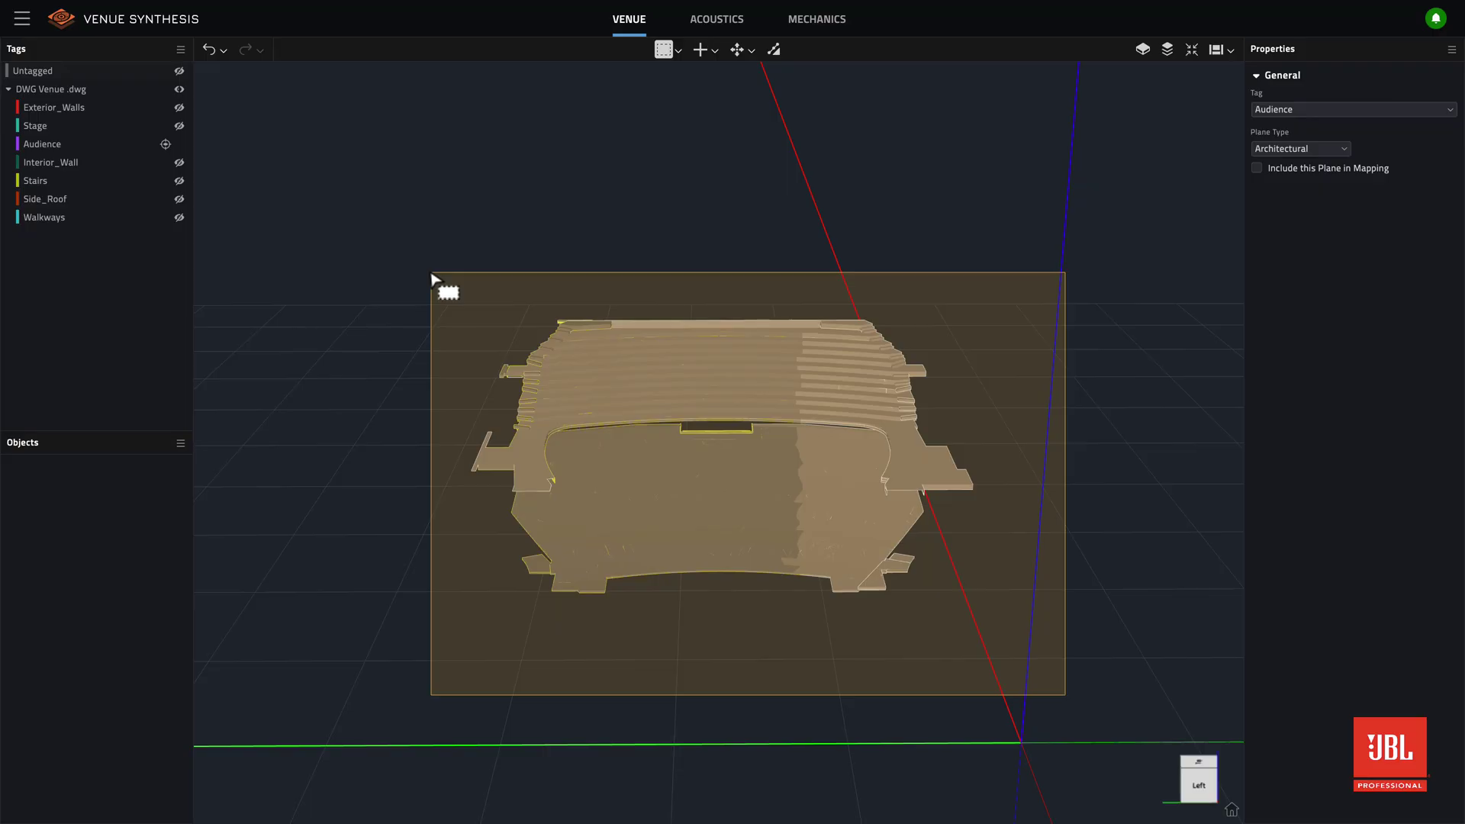
pyautogui.moveTo(432, 275); pyautogui.dragTo(432, 275)
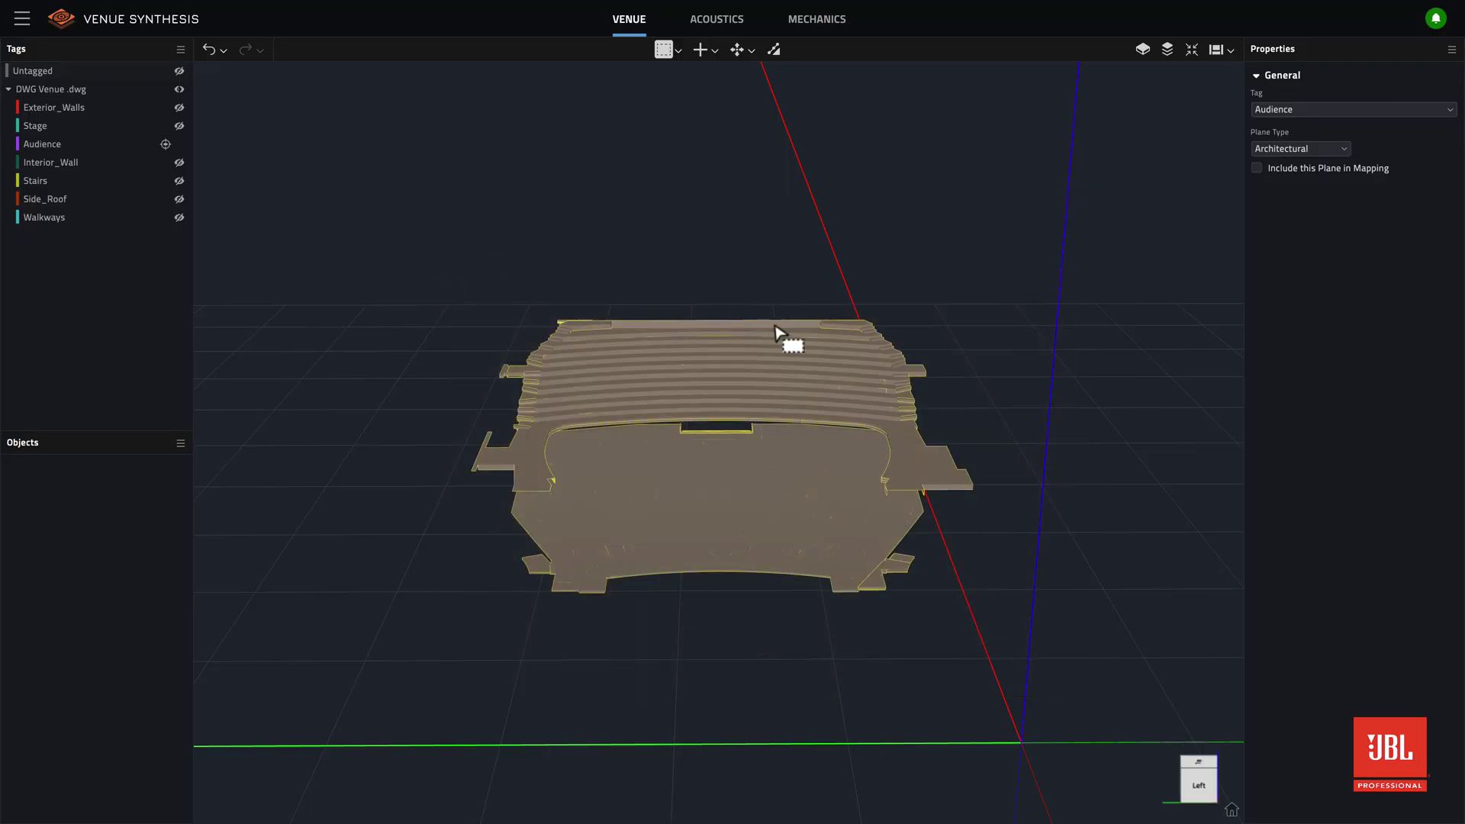
pyautogui.click(1282, 152)
pyautogui.click(1285, 184)
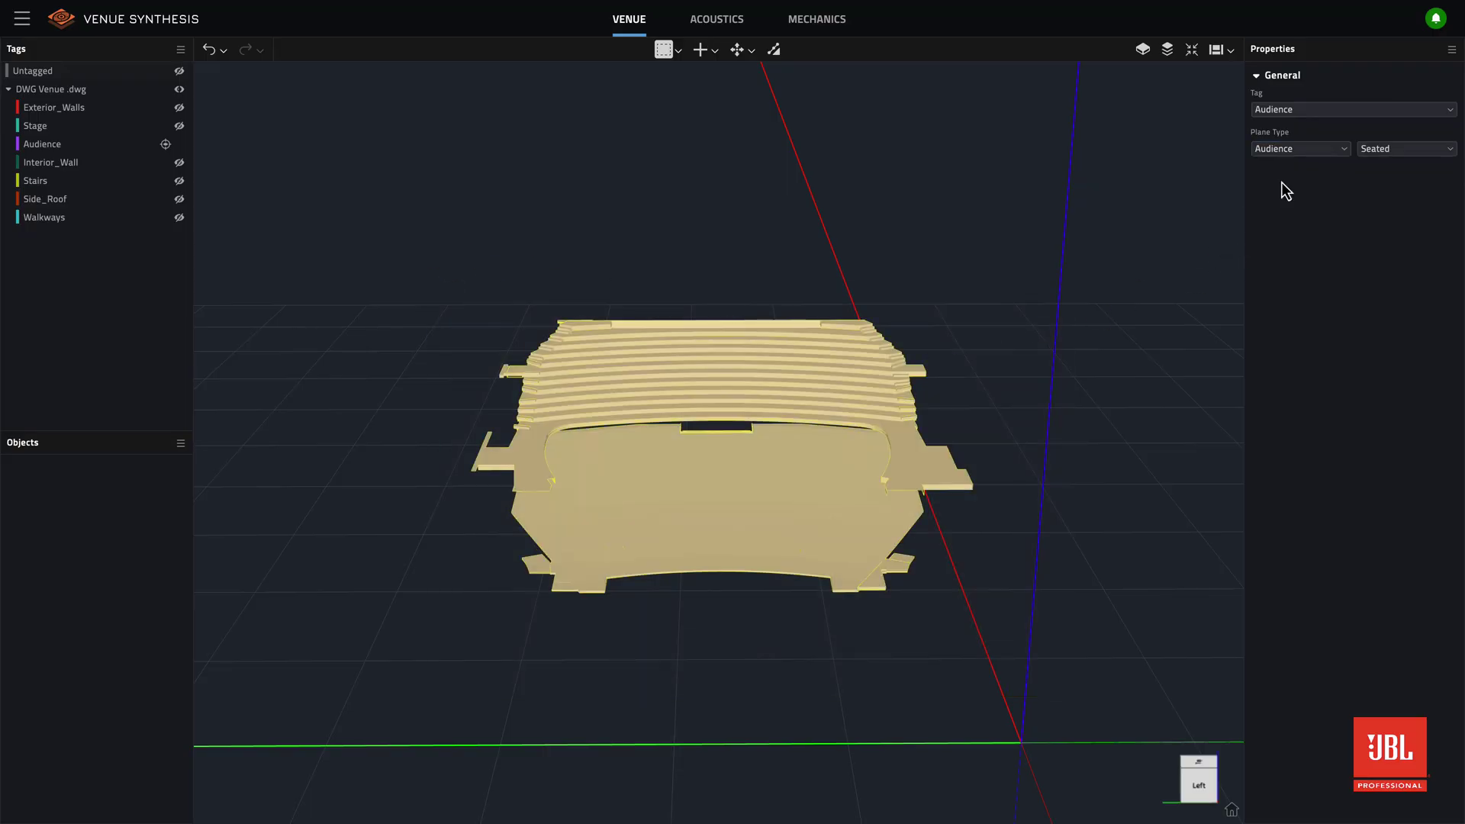
# Lasso the audience floor freehand with Shift+L, then return to plain selection with L
pyautogui.hotkey('shift', 'l')
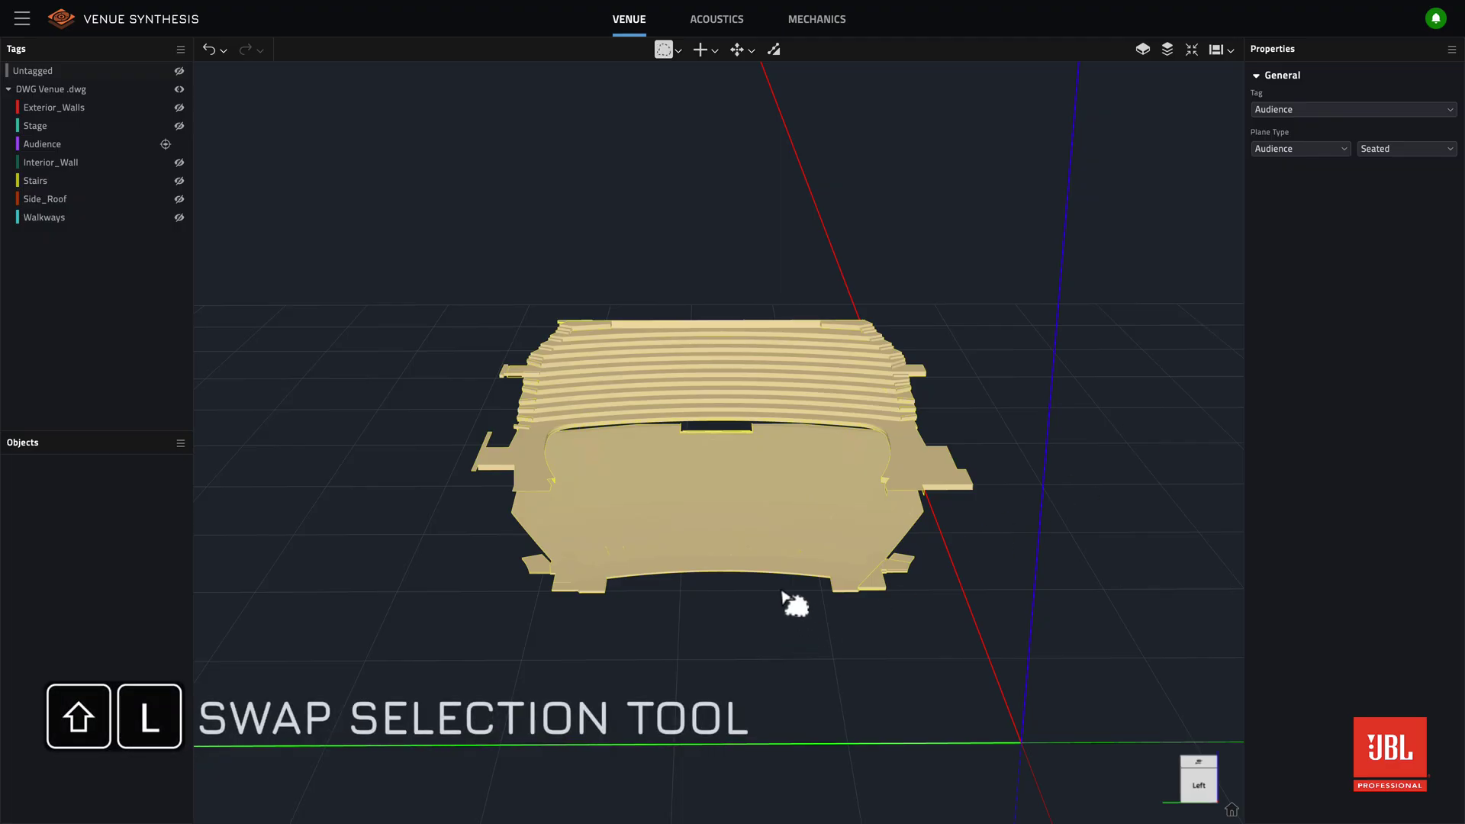
pyautogui.moveTo(783, 592)
pyautogui.mouseDown()
pyautogui.moveTo(644, 585)
pyautogui.moveTo(598, 514)
pyautogui.moveTo(718, 479)
pyautogui.moveTo(795, 488)
pyautogui.moveTo(826, 562)
pyautogui.mouseUp()
pyautogui.press('l')
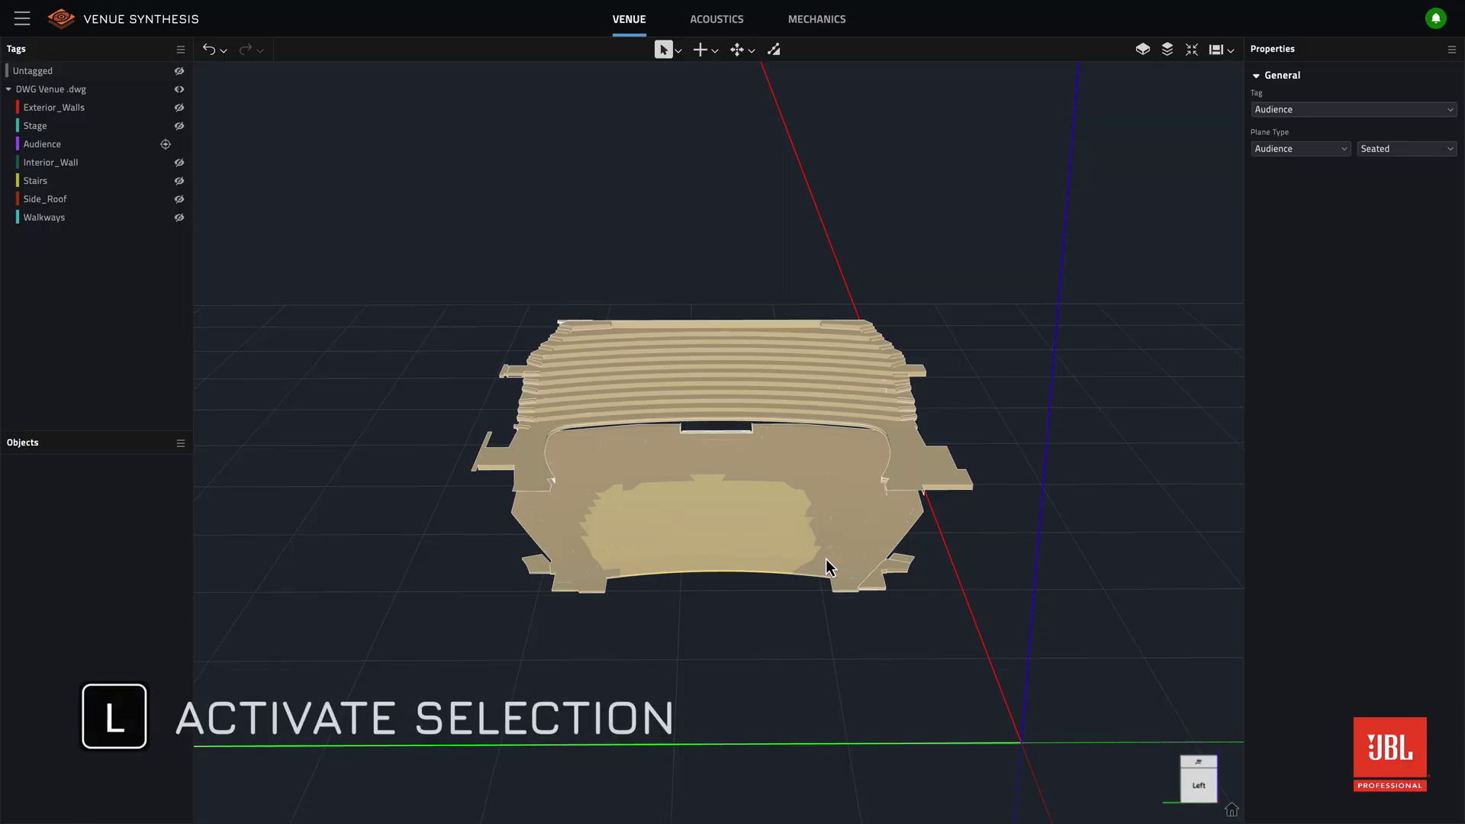
# Unhide all tags, inspect the arena's red invalid plane up close, and check the notifications list
pyautogui.click(168, 145)
pyautogui.moveTo(264, 301); pyautogui.dragTo(657, 439)
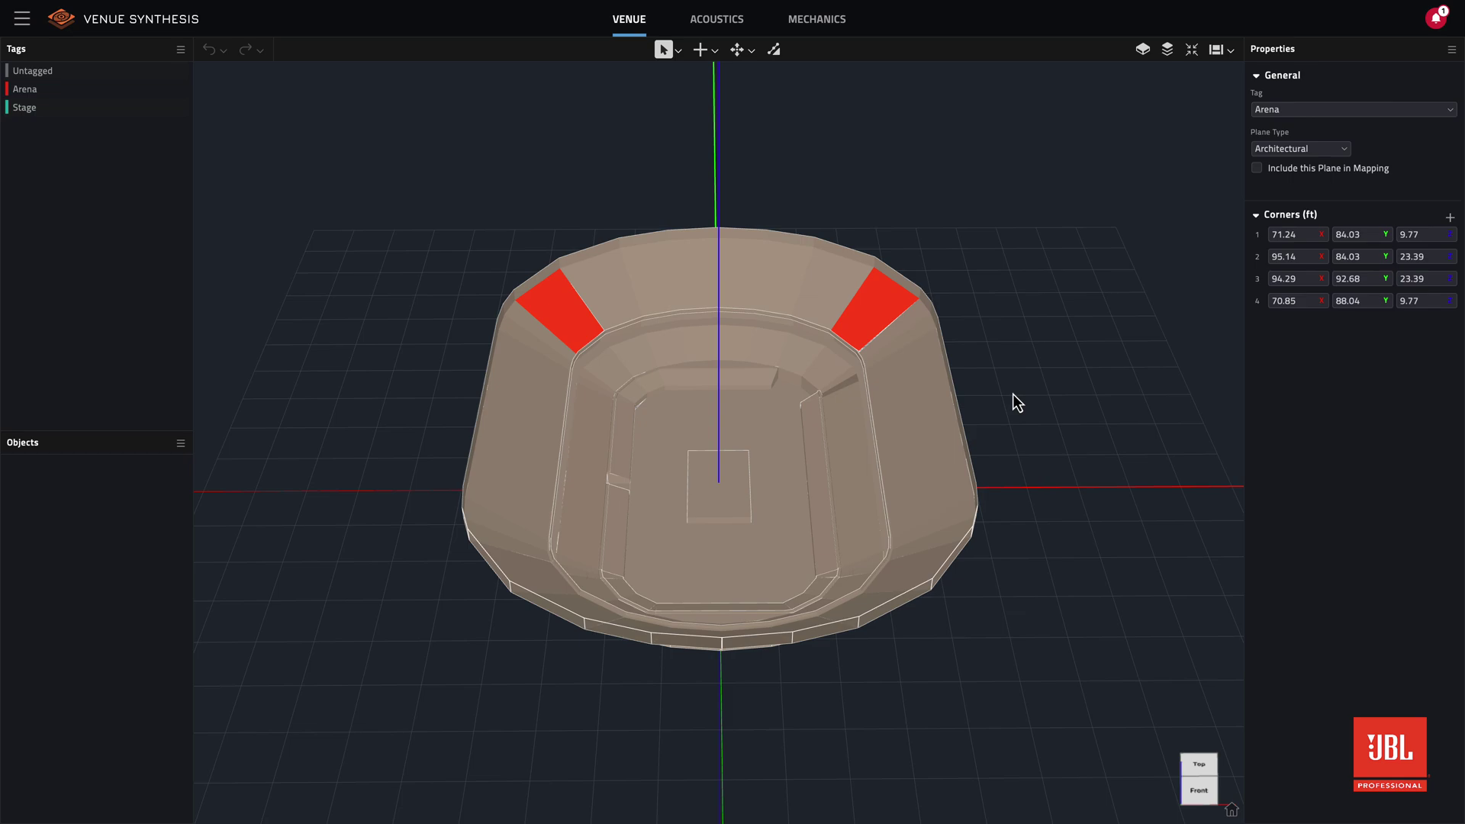
pyautogui.click(1014, 394)
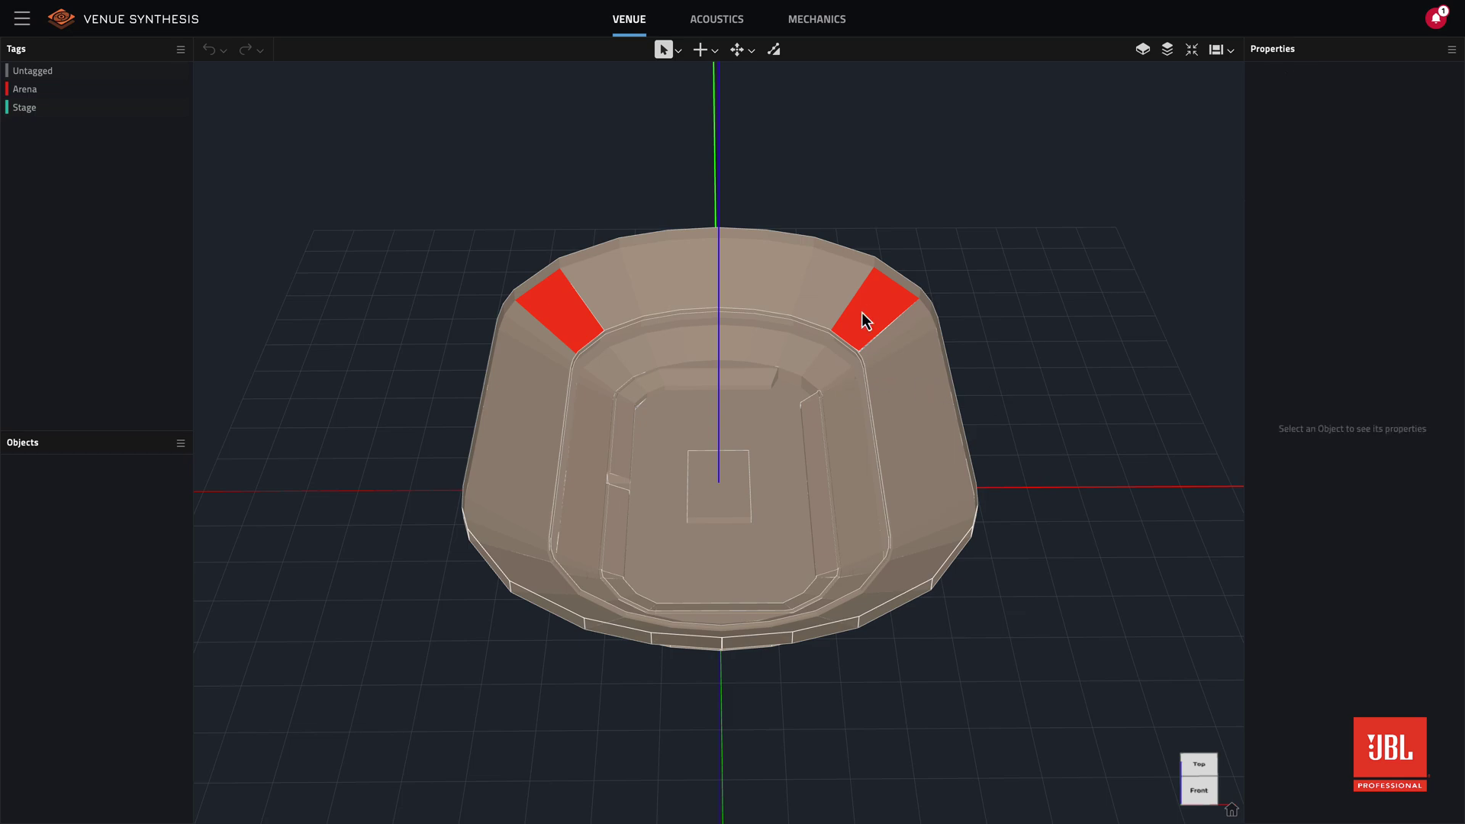
pyautogui.scroll(5, 870, 313)
pyautogui.moveTo(866, 385); pyautogui.dragTo(937, 376)
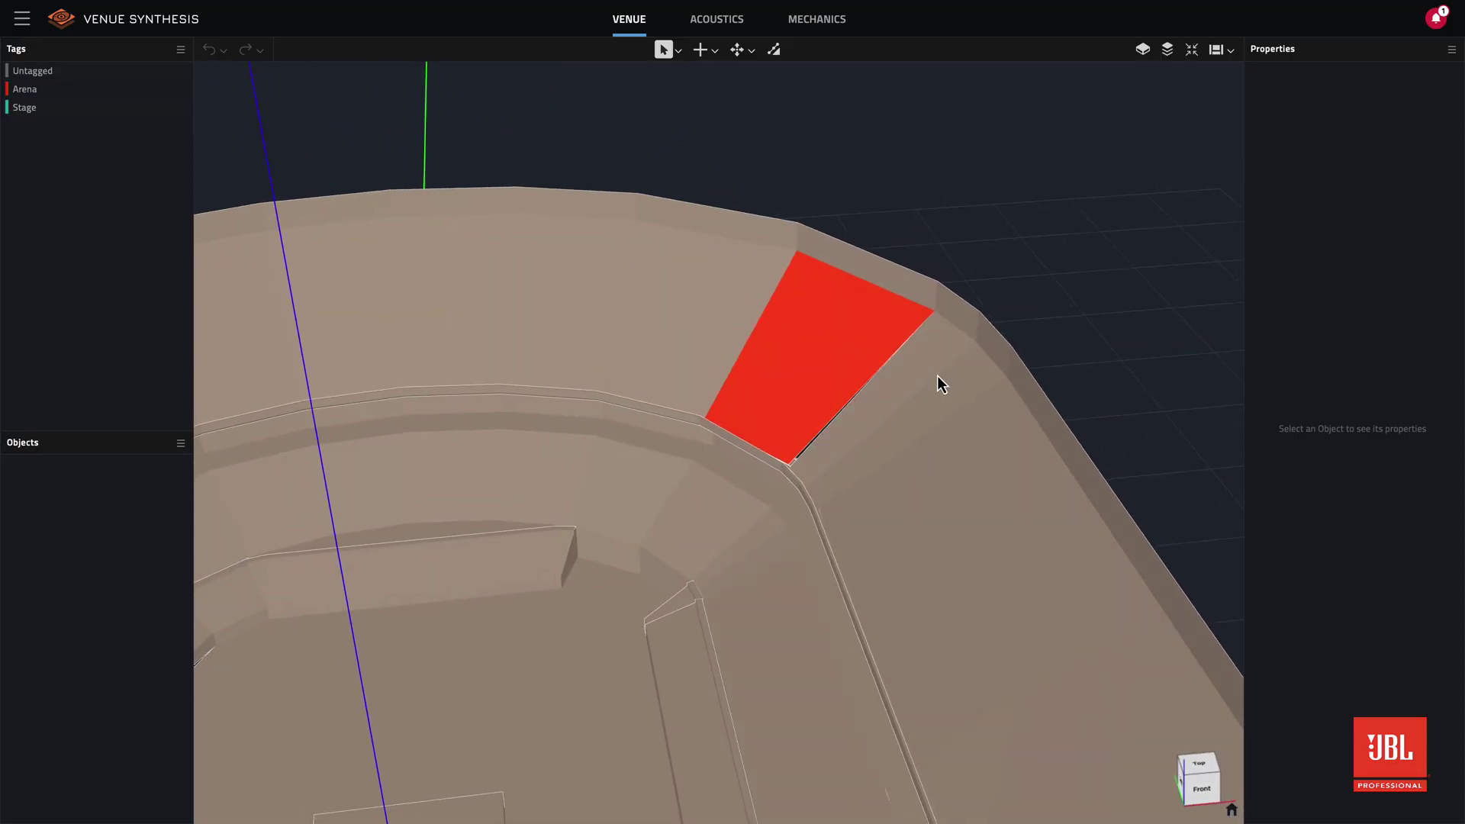
pyautogui.click(1437, 19)
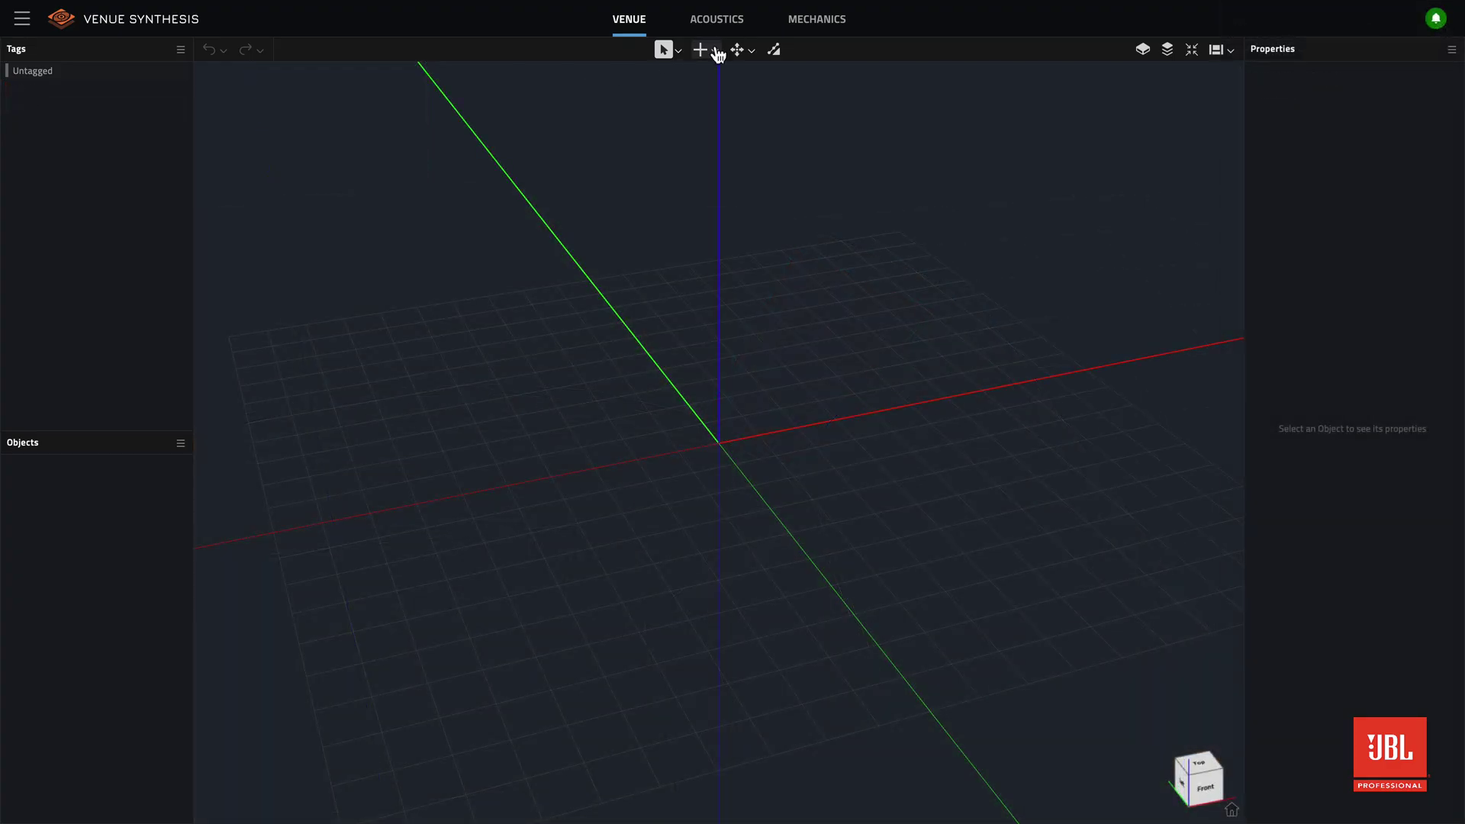
# Import the Bad Geometry.gcf arena as 3D geometry
pyautogui.click(716, 51)
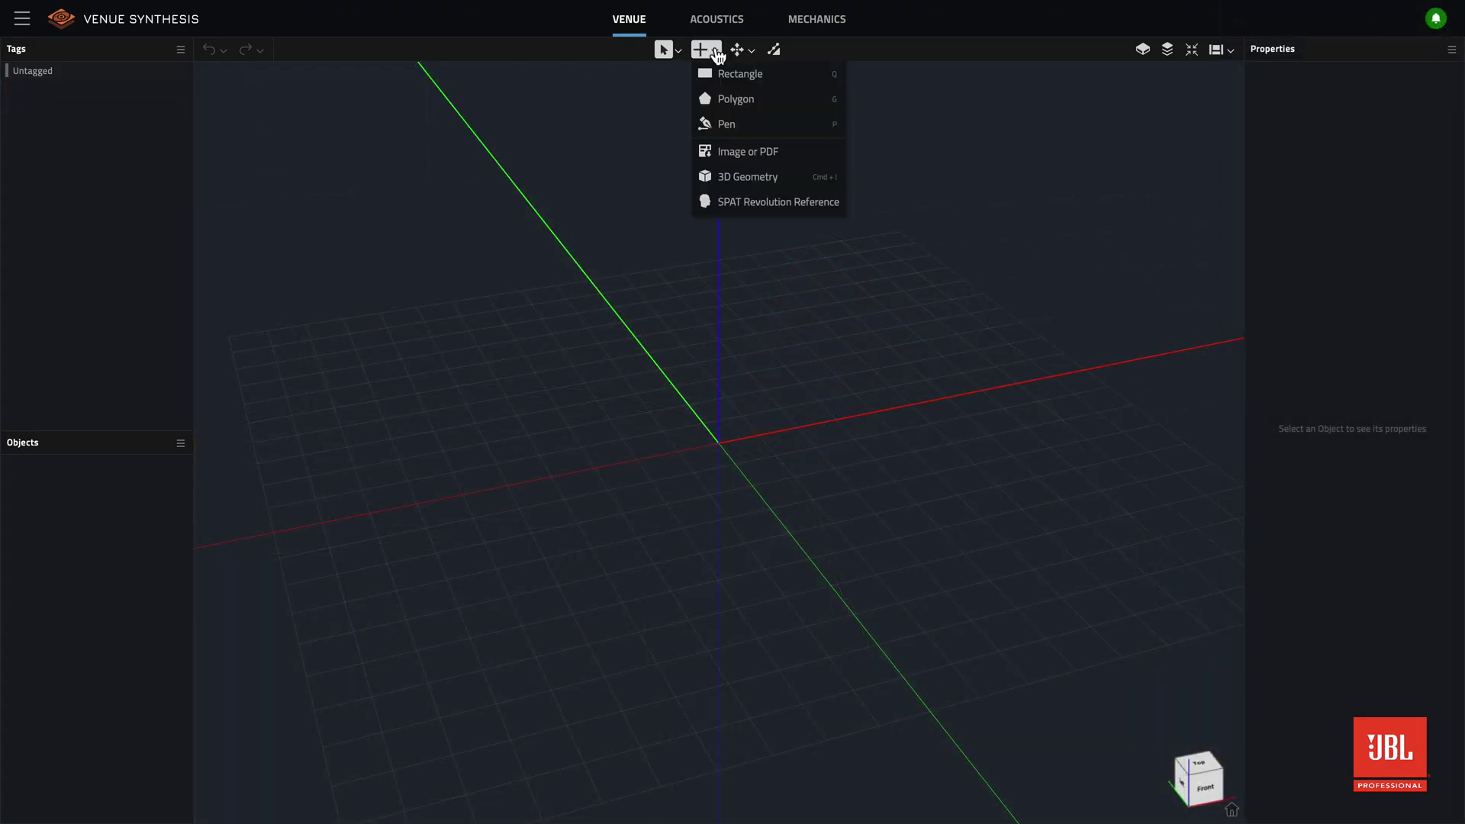
pyautogui.click(748, 176)
pyautogui.click(914, 216)
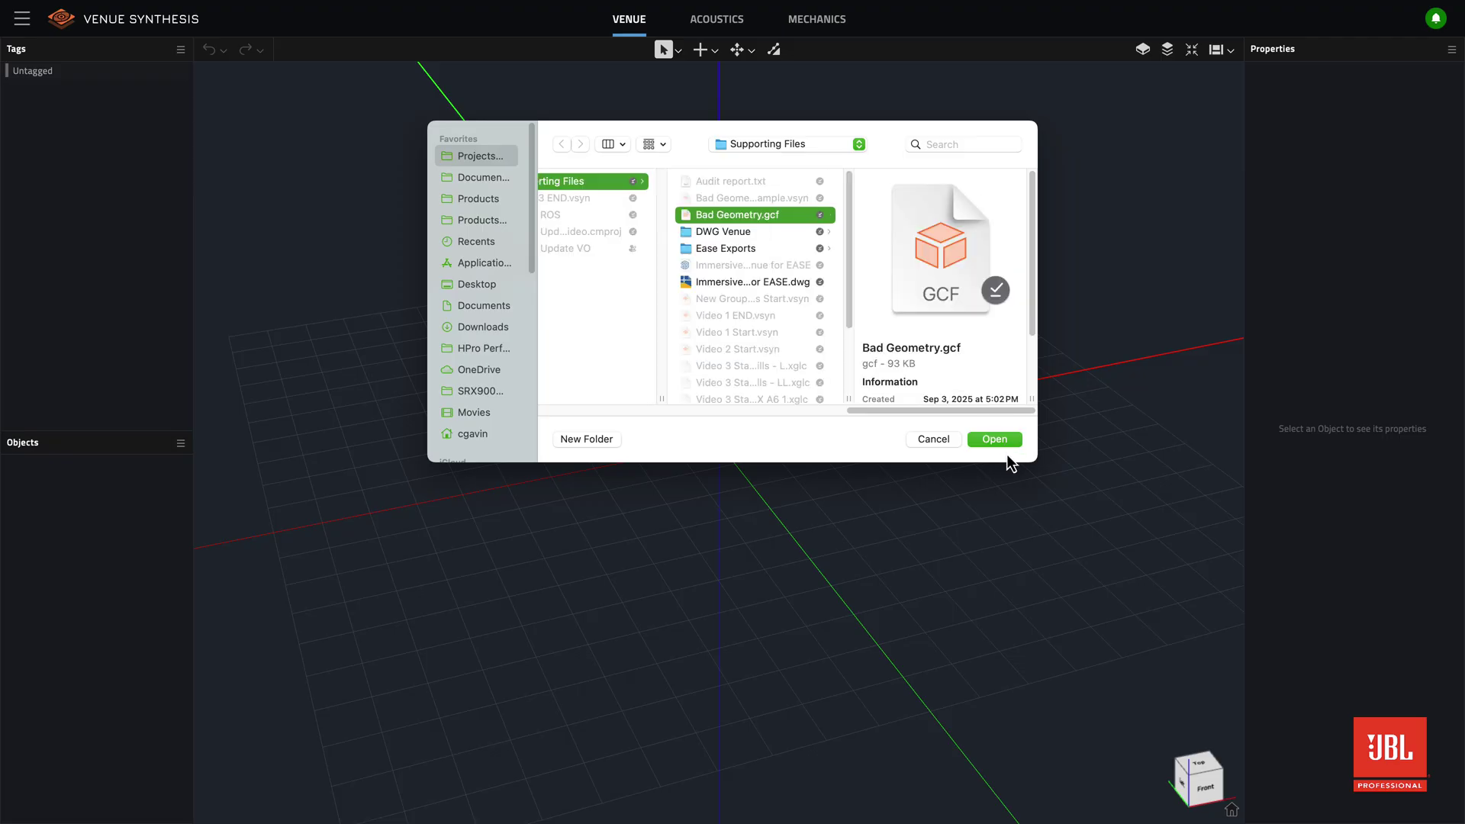
pyautogui.click(998, 442)
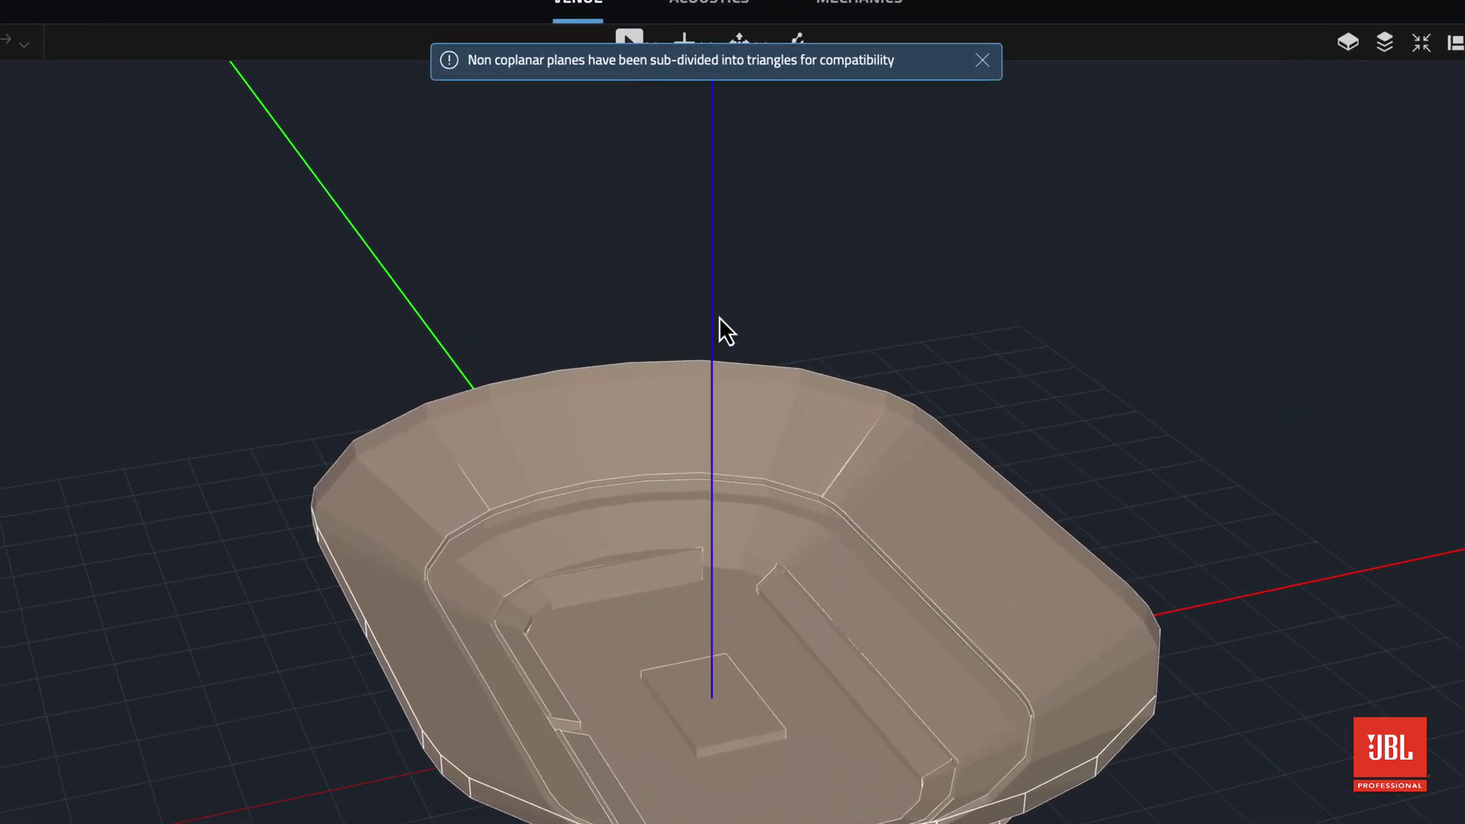
# Zoom in and bring up the context menu for one of the arena's triangle faces
pyautogui.scroll(5, 813, 457)
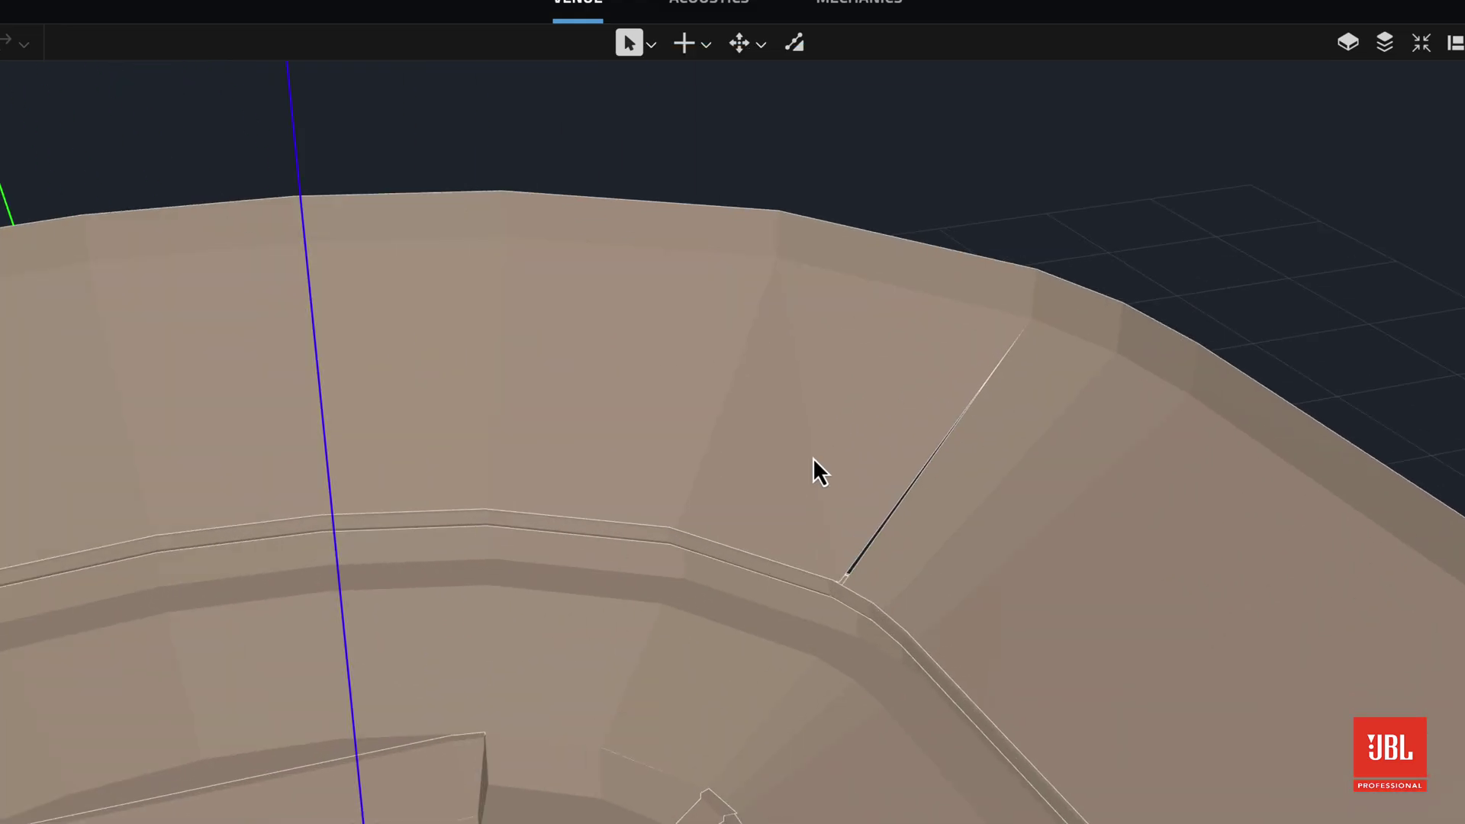
pyautogui.click(781, 438)
pyautogui.rightClick(861, 441)
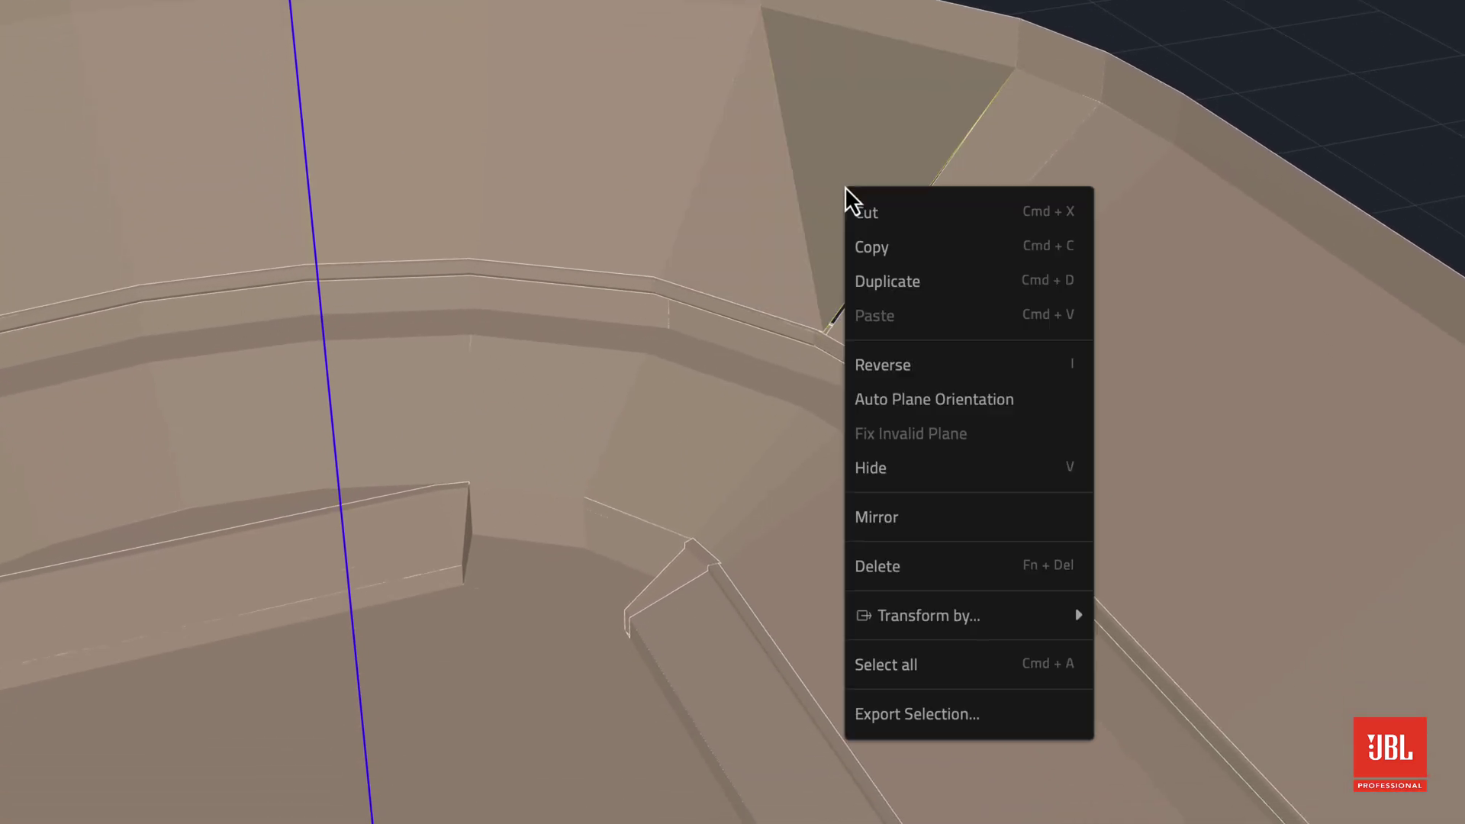